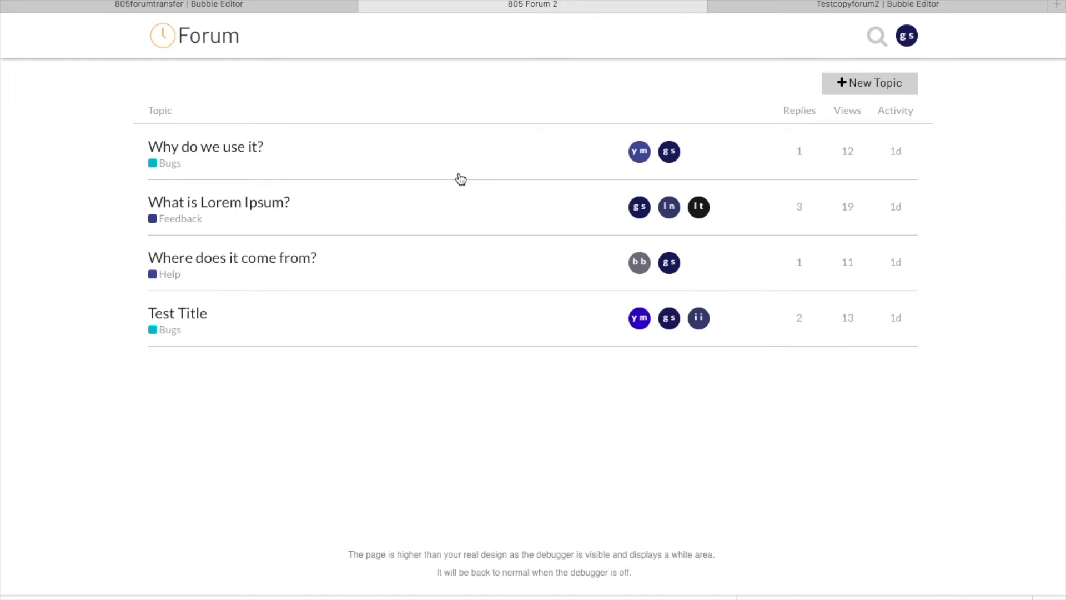
Step: Look through the "Why do we use it?" topic in the forum preview, then close the preview
click(211, 150)
scroll(562, 282, down, 2)
scroll(562, 282, up, 3)
click(161, 72)
click(367, 5)
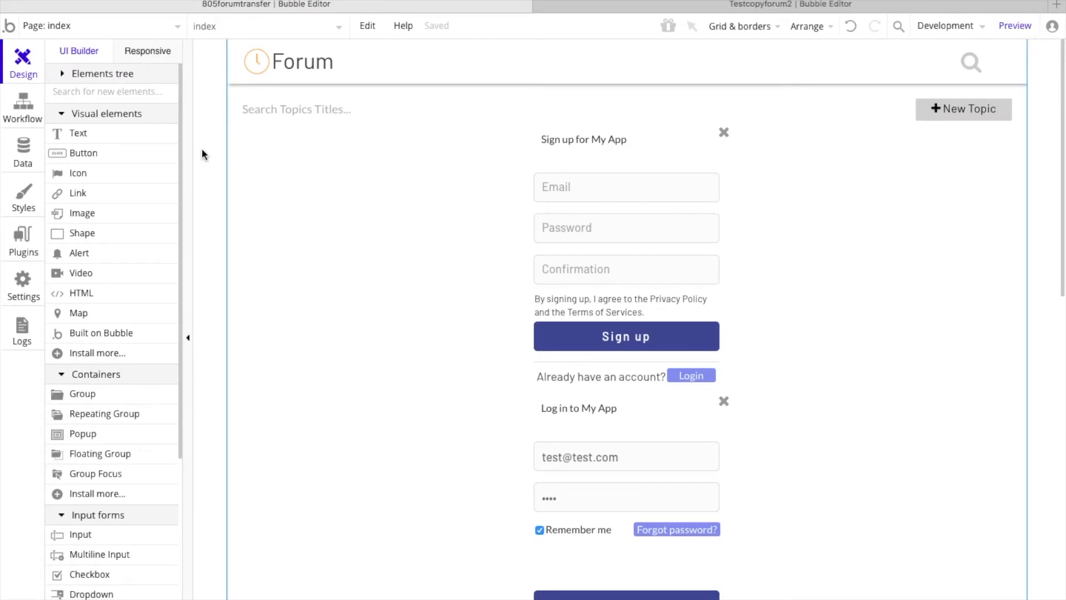
Step: Create a new page named forum in the Testcopyforum2 app without cloning an existing page
click(673, 4)
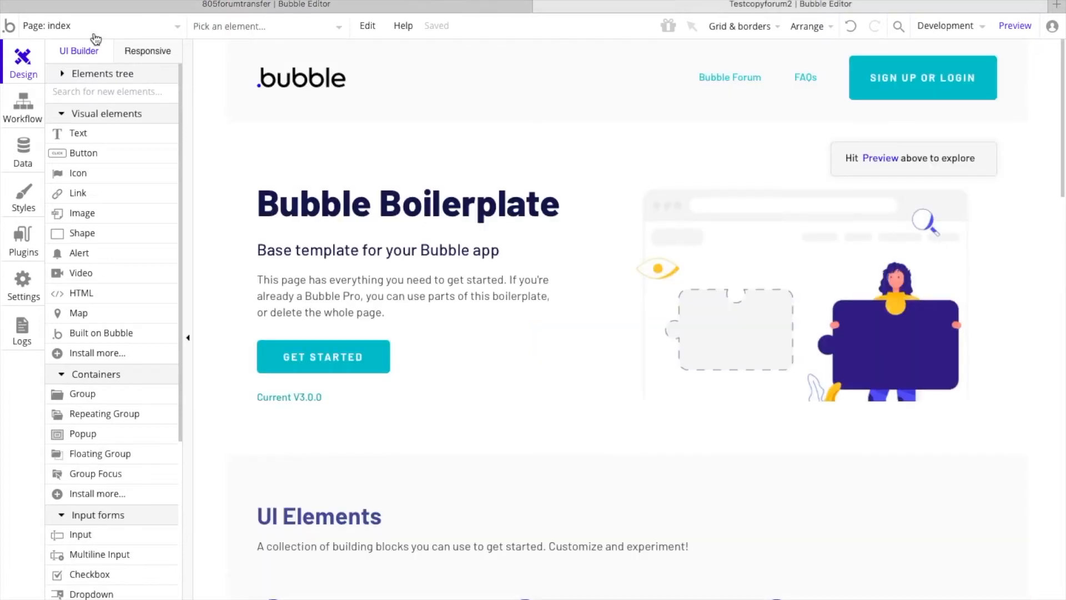
click(96, 38)
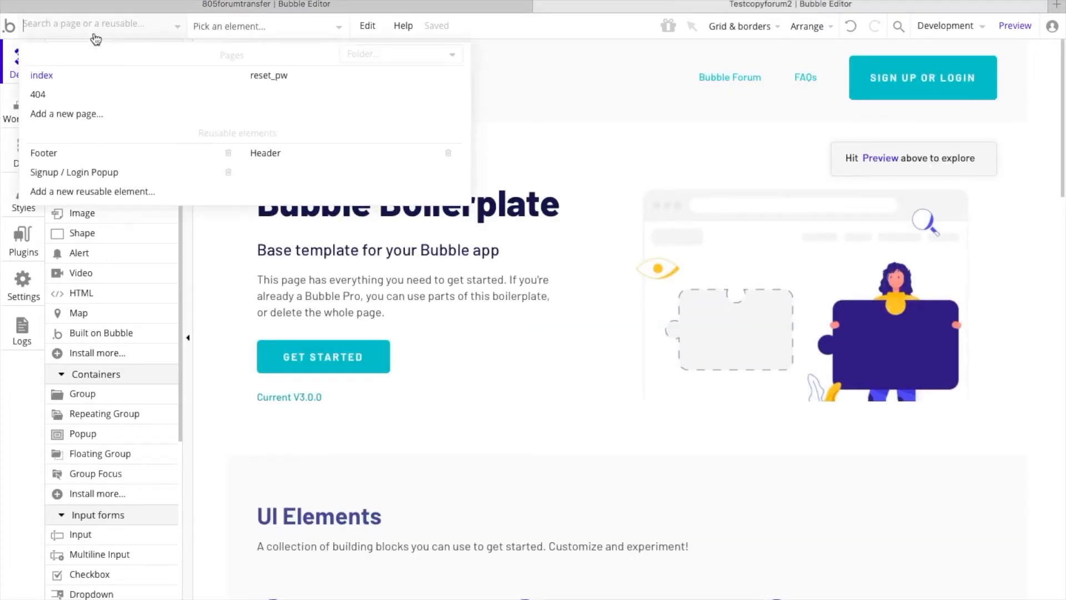
click(81, 116)
text(forum)
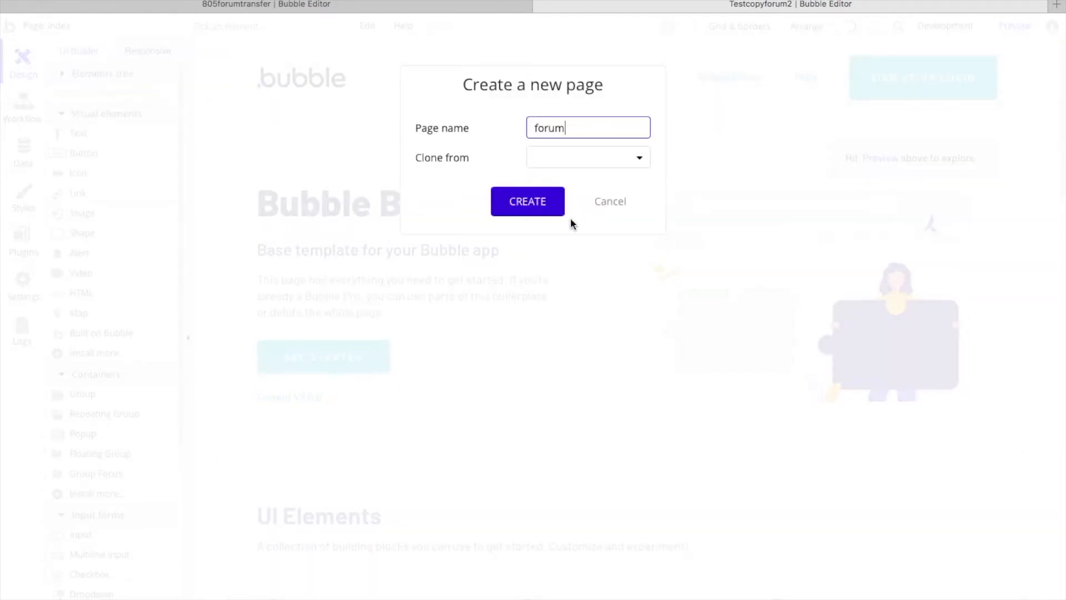
click(538, 208)
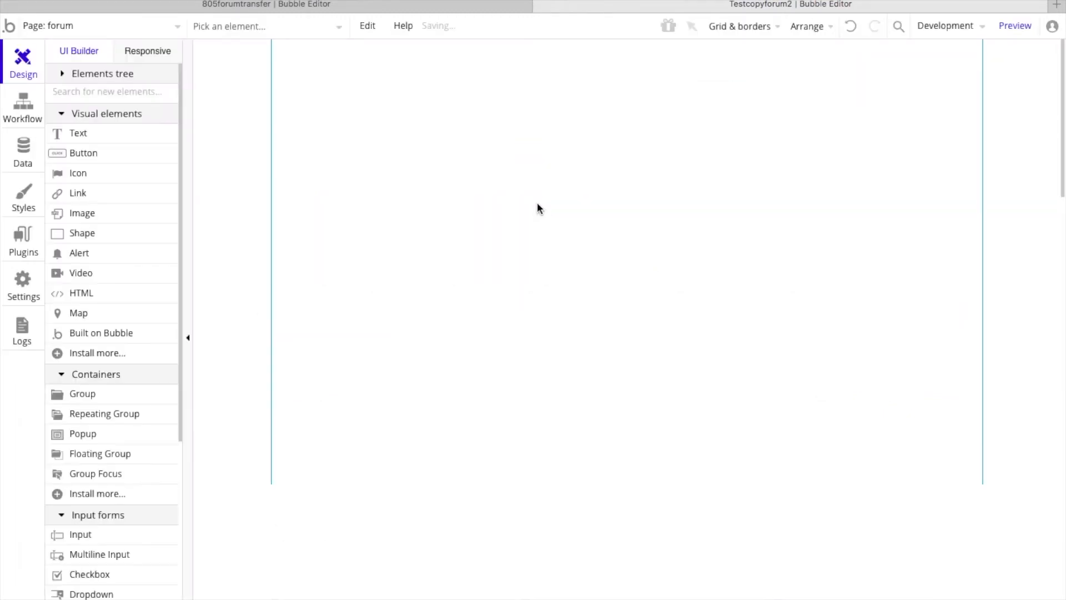
Step: Copy the Category data type from the 805forumtransfer app's database
click(25, 148)
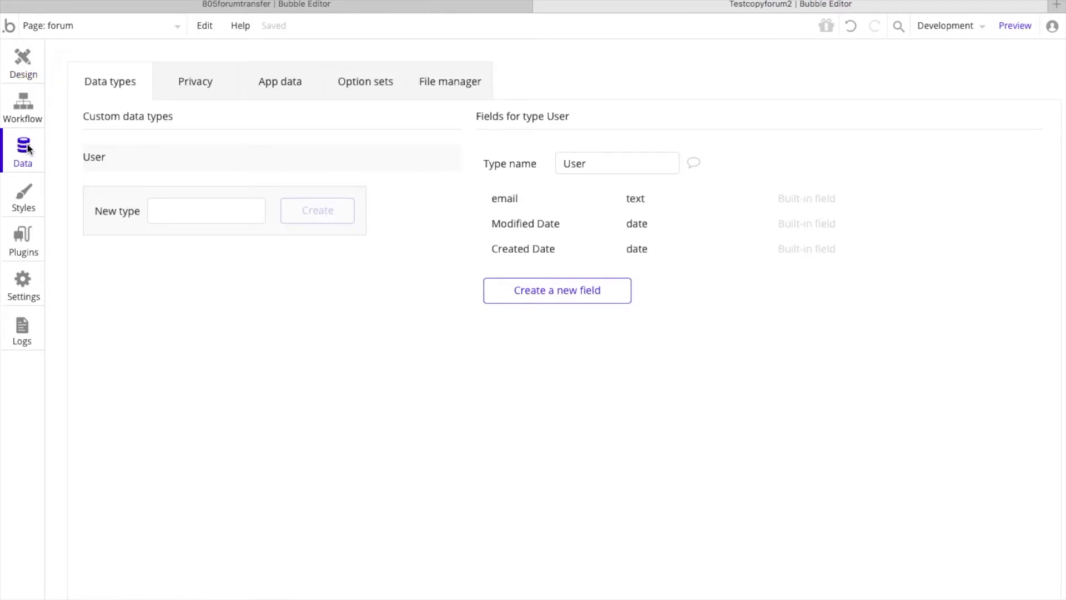
click(279, 5)
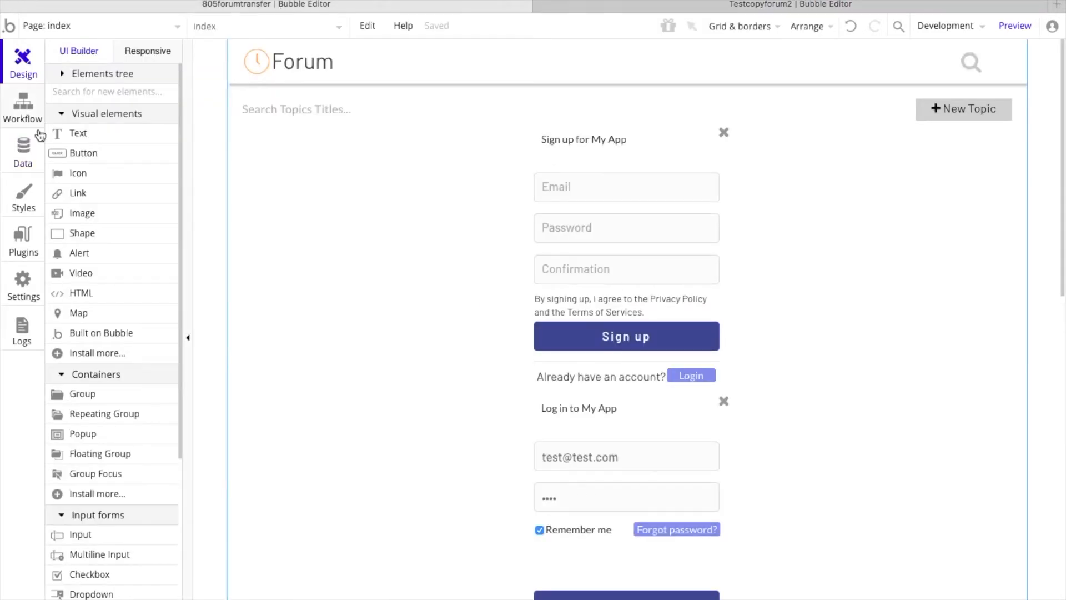
click(30, 155)
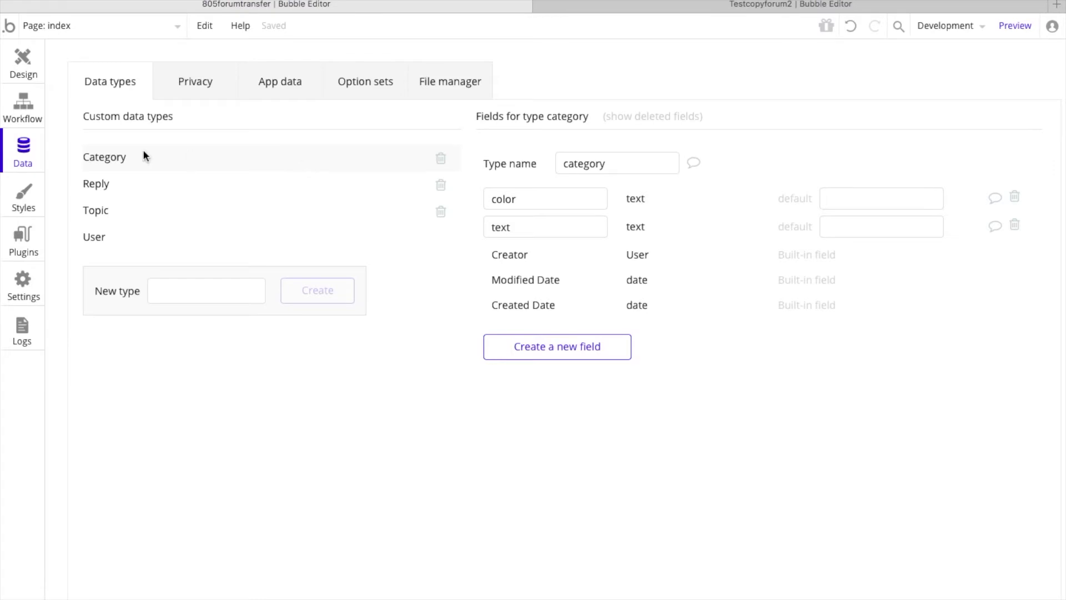
right_click(106, 158)
click(145, 174)
Step: Paste the Category data type into Testcopyforum2 and delete its "userList - deleted" field
click(761, 3)
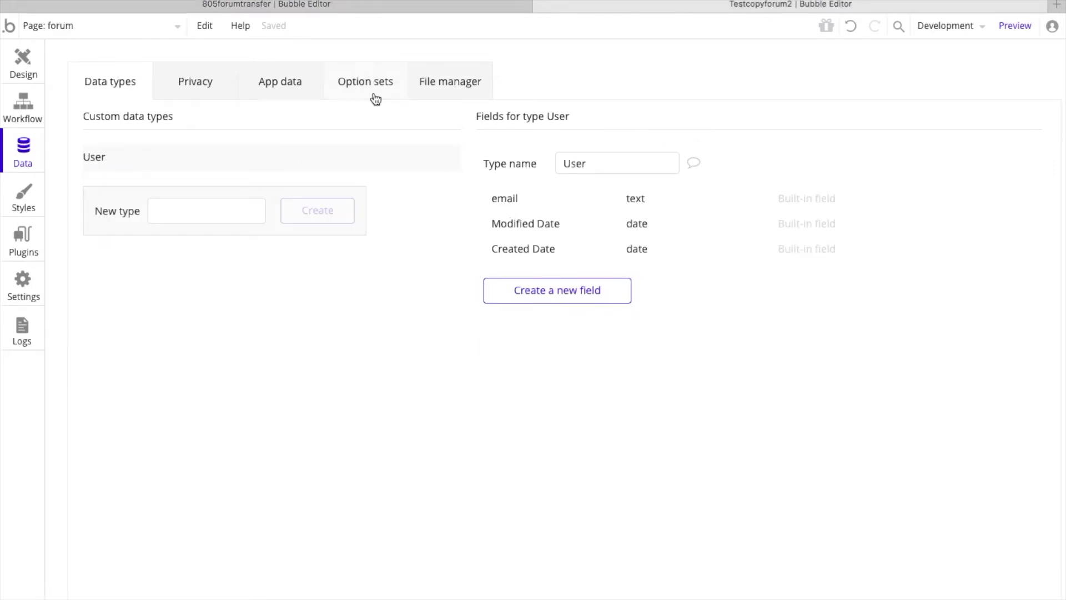
right_click(109, 159)
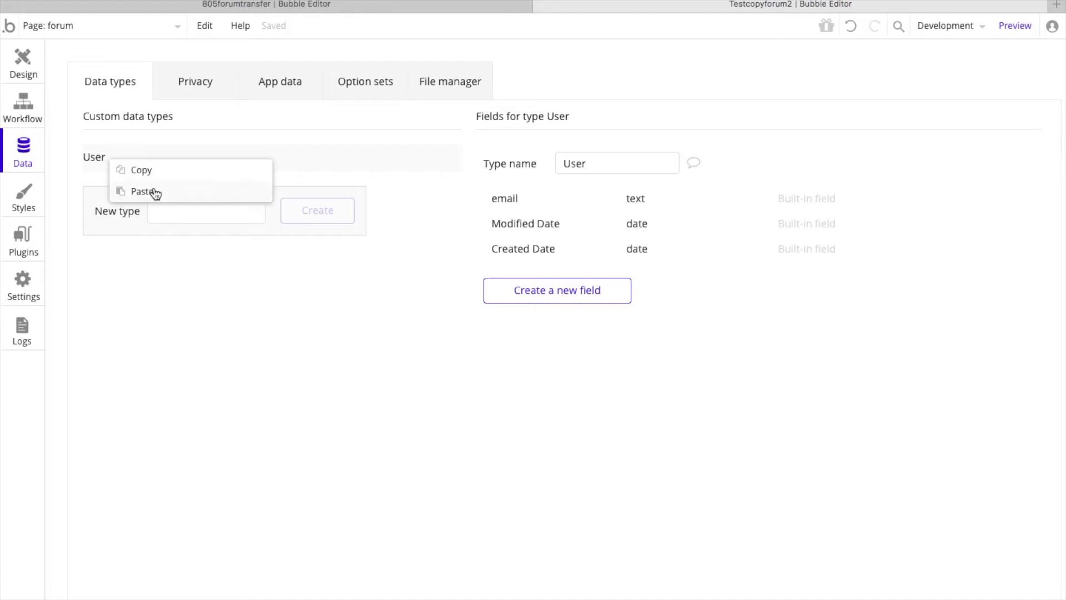
click(151, 192)
click(124, 161)
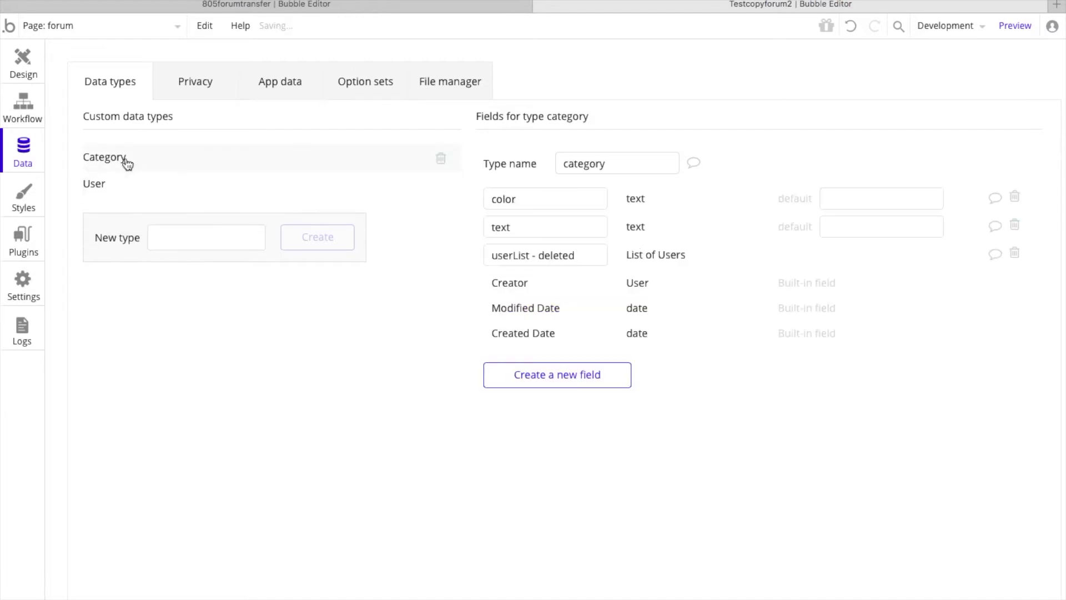
click(1014, 253)
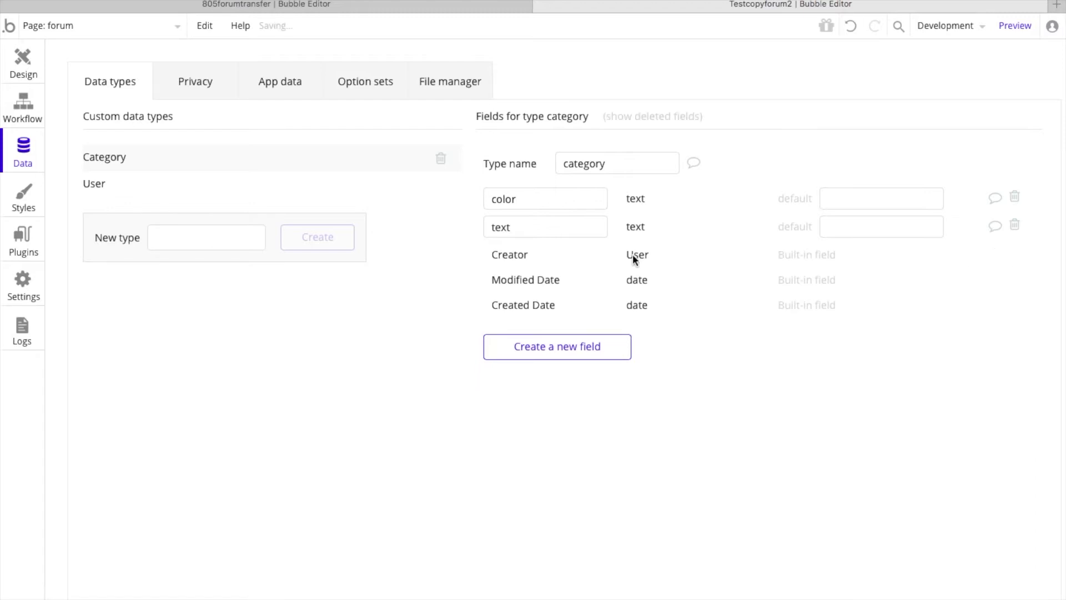
Step: Copy the Reply data type from 805forumtransfer into the Testcopyforum2 data types and show its fields
click(322, 6)
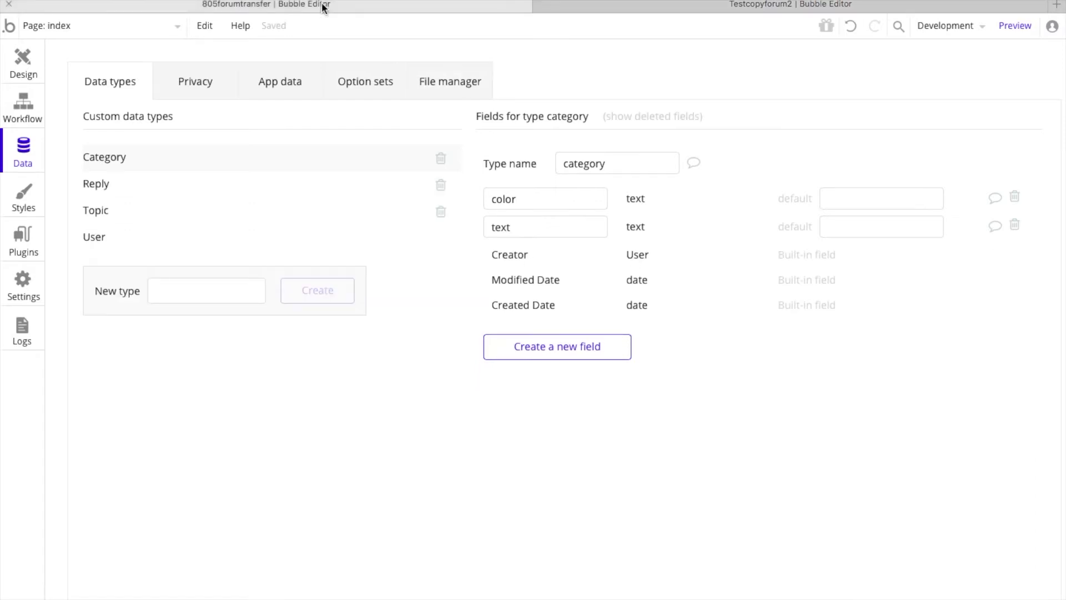
click(111, 183)
right_click(112, 183)
click(142, 193)
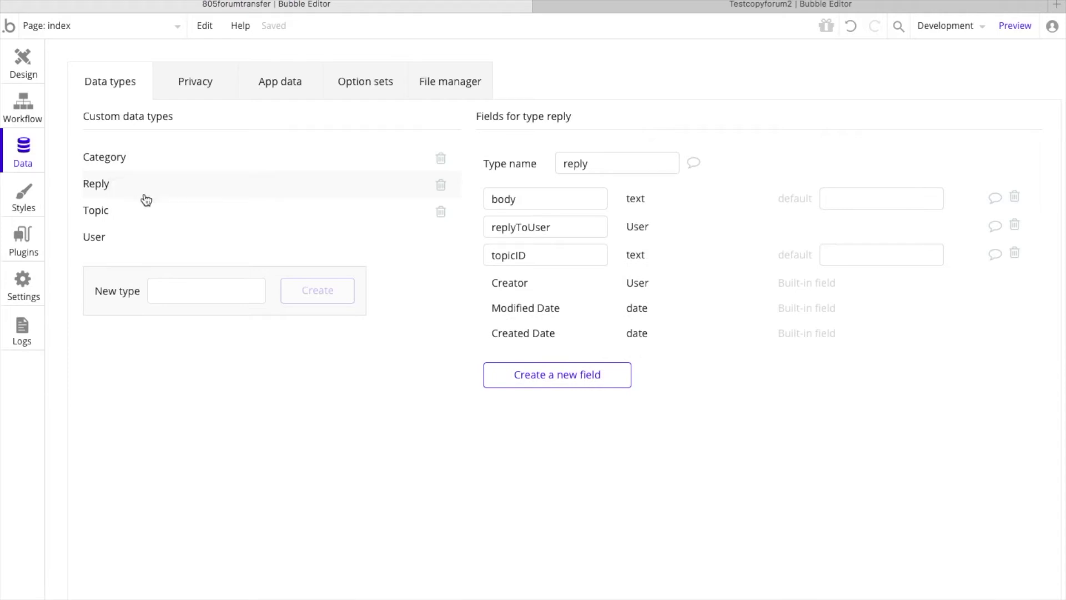
click(621, 7)
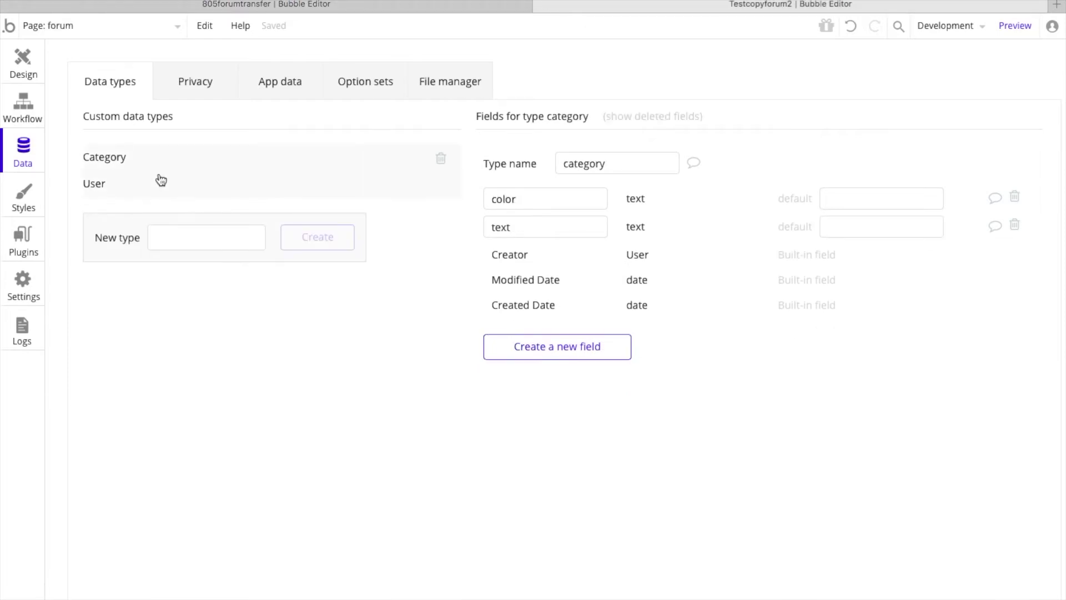
right_click(131, 153)
click(178, 192)
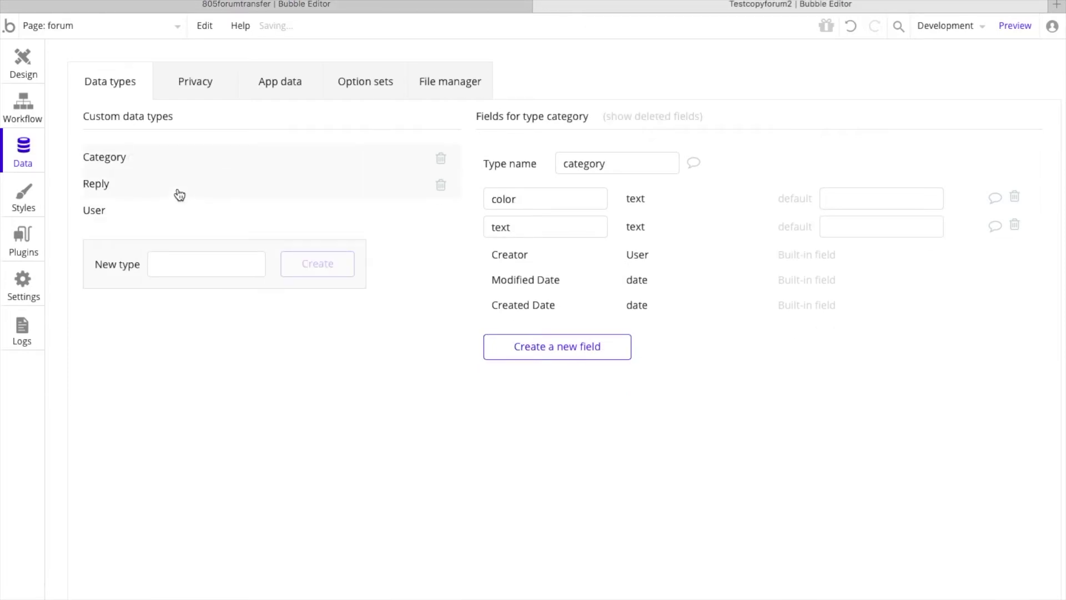
click(124, 191)
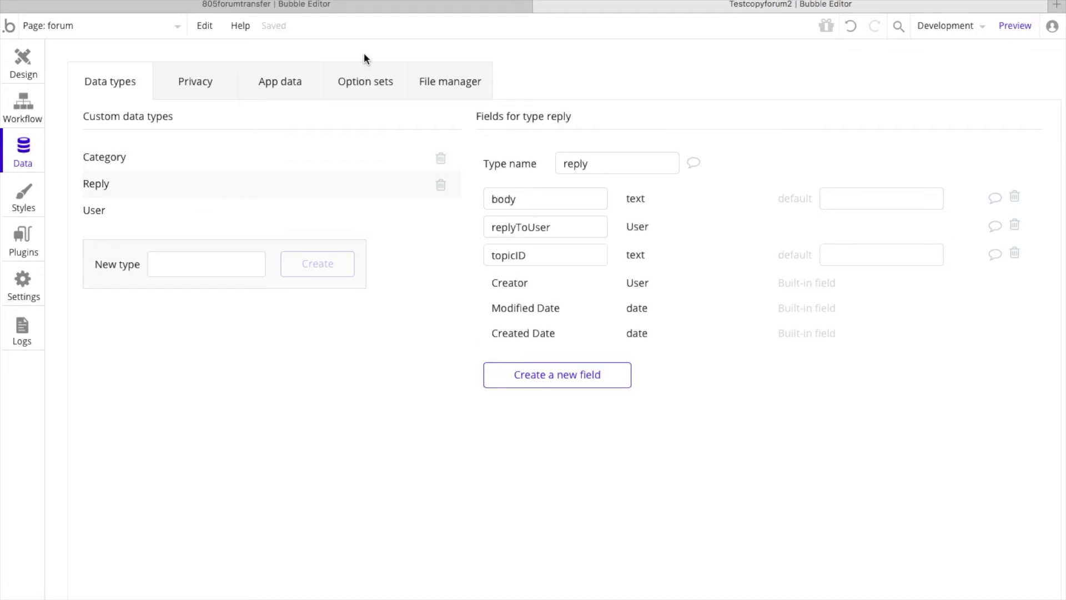
Step: Copy the Topic data type from 805forumtransfer into Testcopyforum2 and delete its "imageList - deleted" field
click(331, 3)
click(97, 209)
right_click(100, 213)
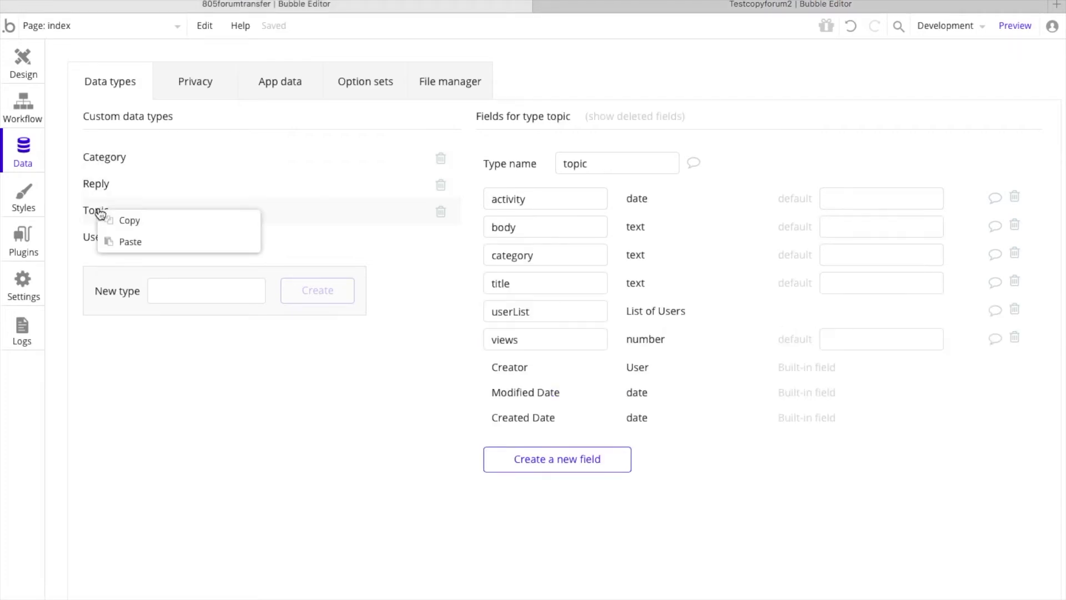
click(135, 225)
click(688, 7)
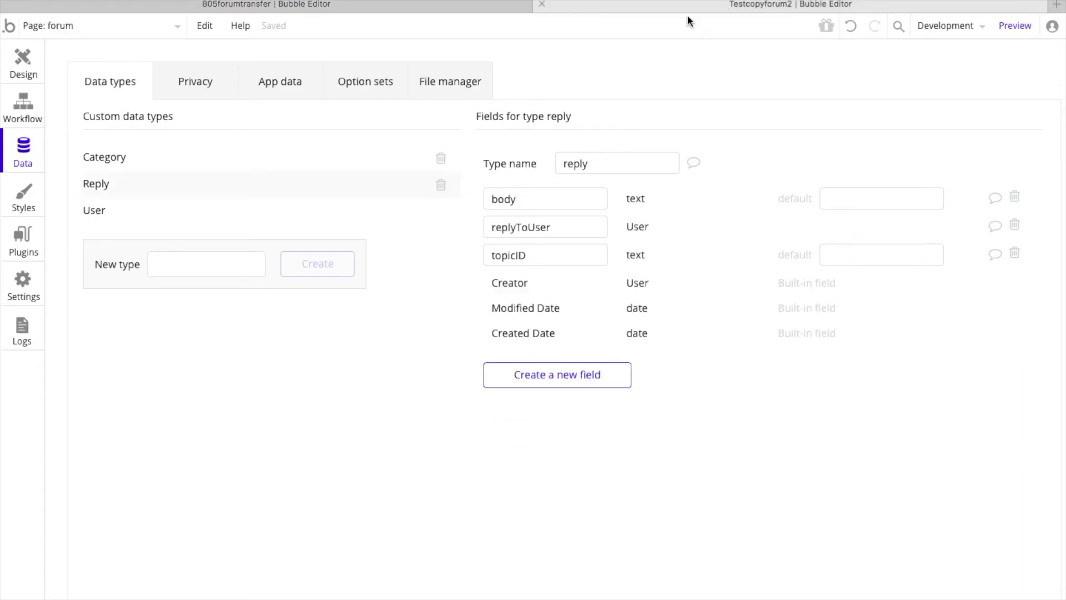
right_click(226, 177)
click(254, 209)
click(193, 210)
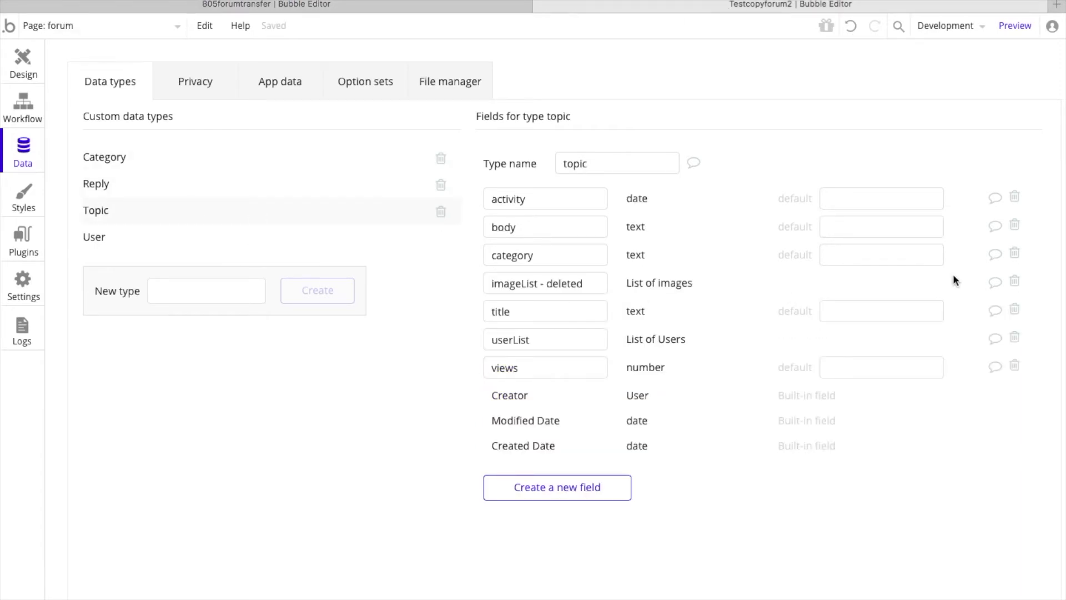
click(1009, 281)
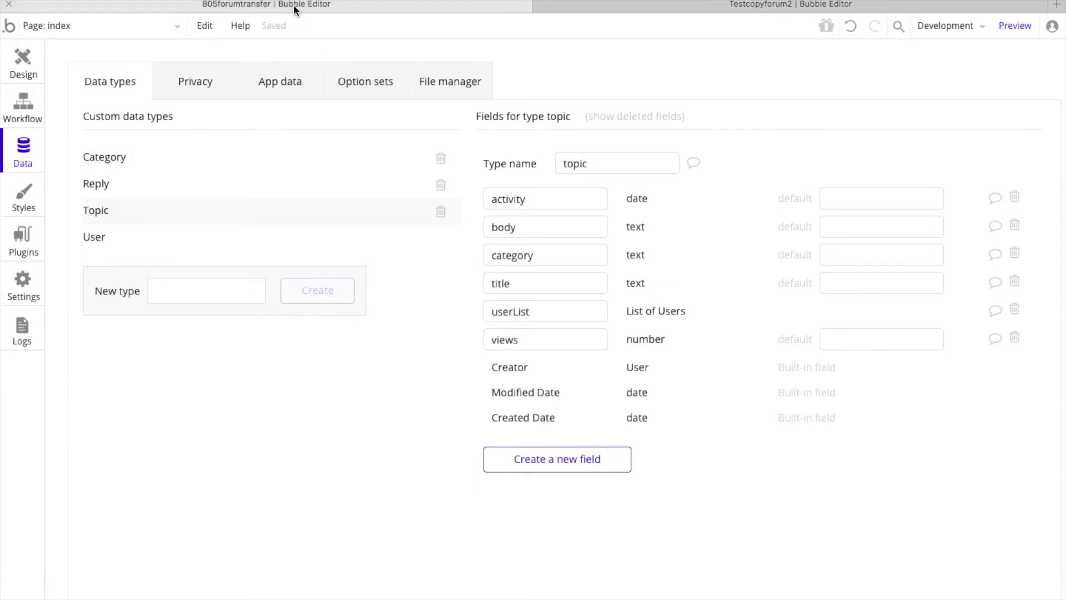
Step: Copy the User data type from 805forumtransfer into Testcopyforum2 and show the pasted type's fields
click(105, 245)
right_click(107, 250)
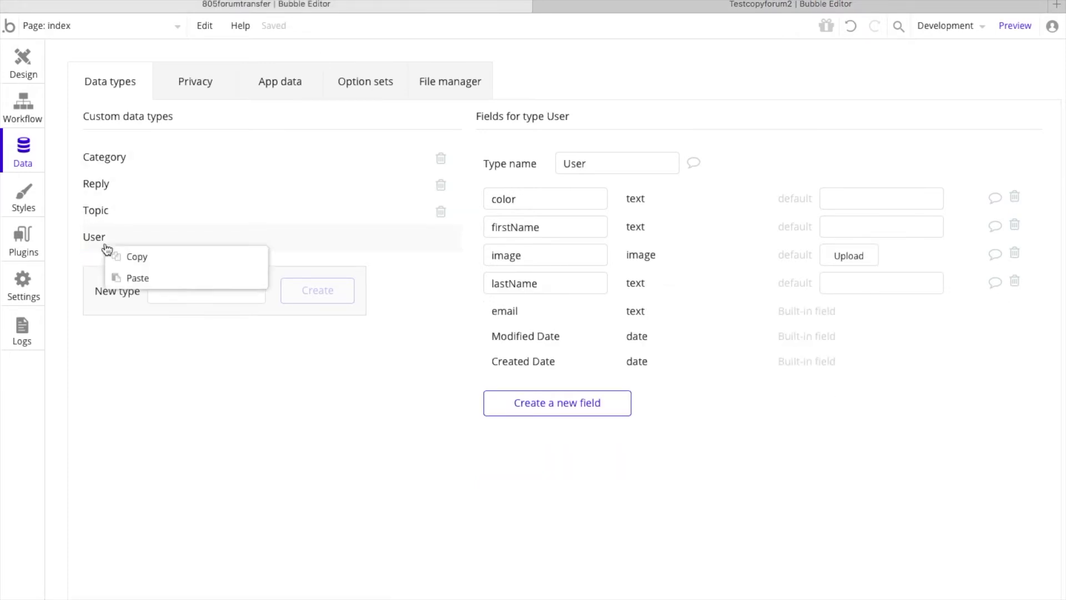
click(140, 258)
click(641, 7)
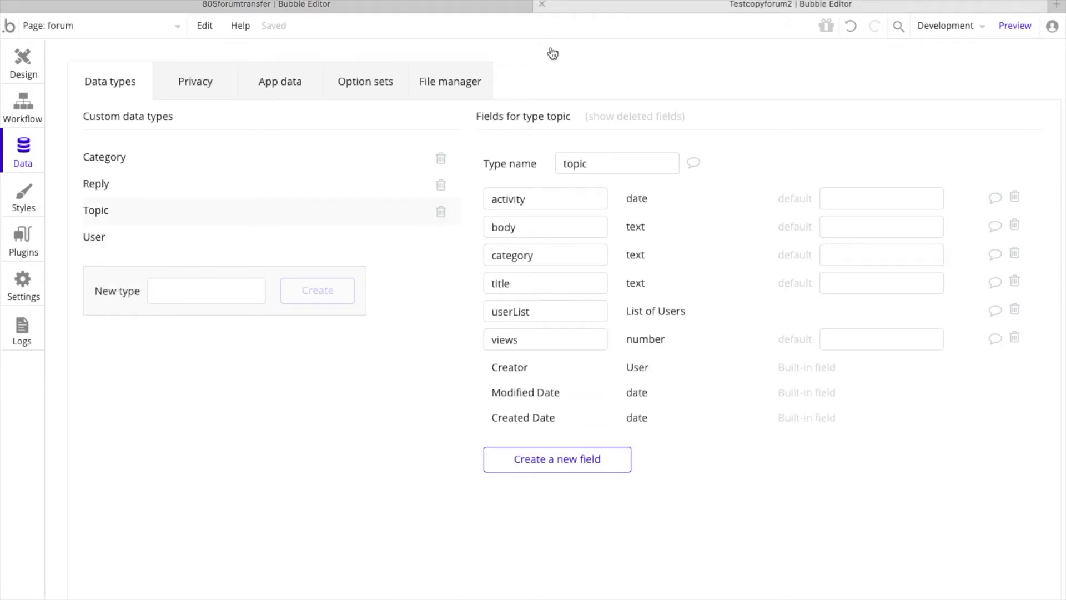
right_click(136, 240)
click(169, 269)
click(105, 273)
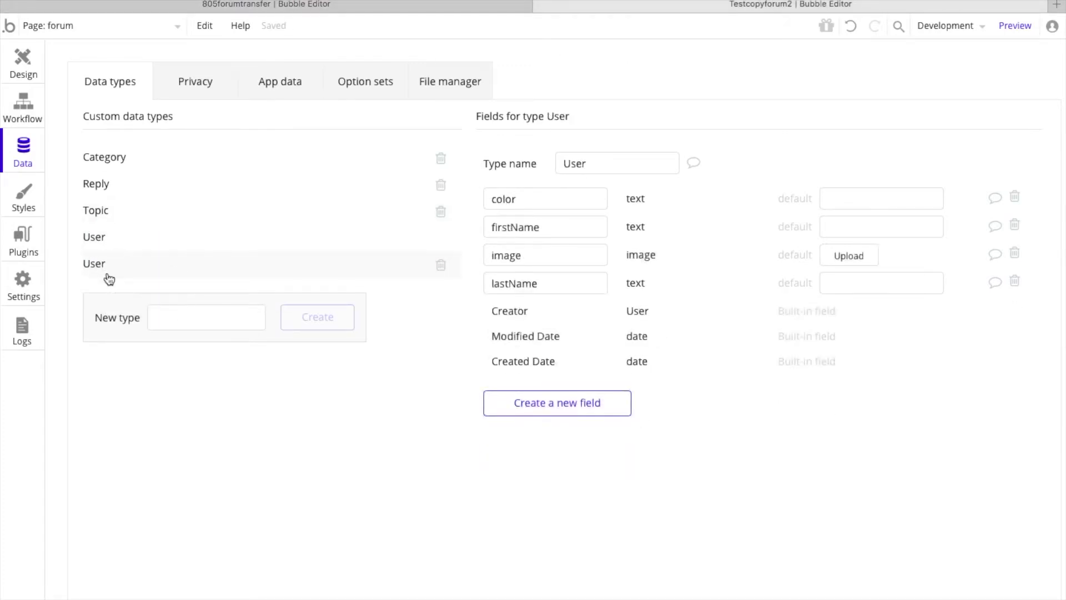
Step: Add a text field named color to the built-in User type, matching the pasted User type
double_click(508, 199)
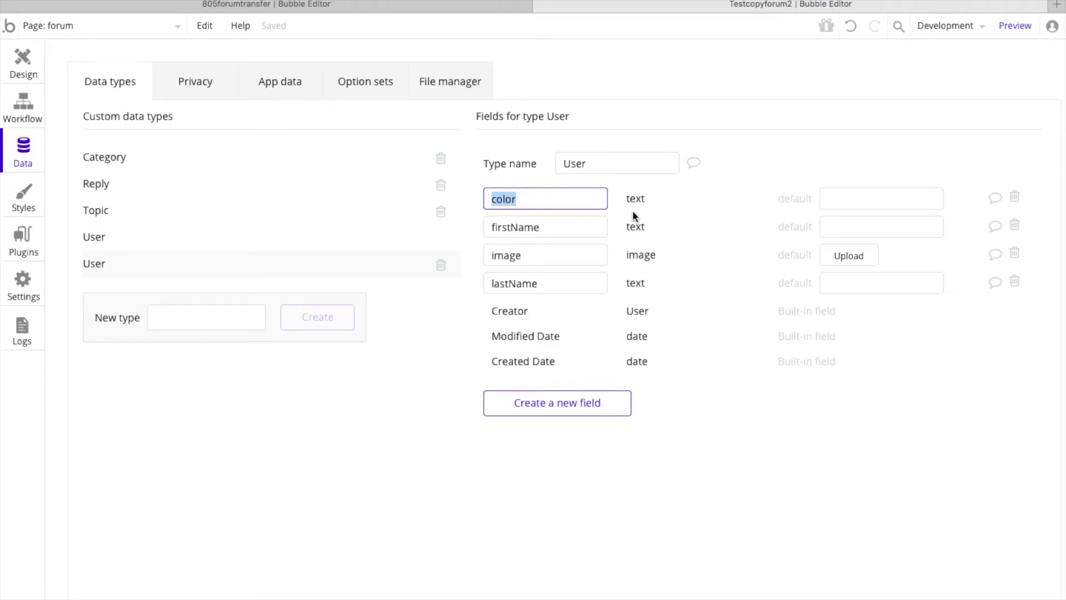
click(218, 244)
click(576, 303)
text(color)
click(566, 165)
click(564, 182)
click(541, 228)
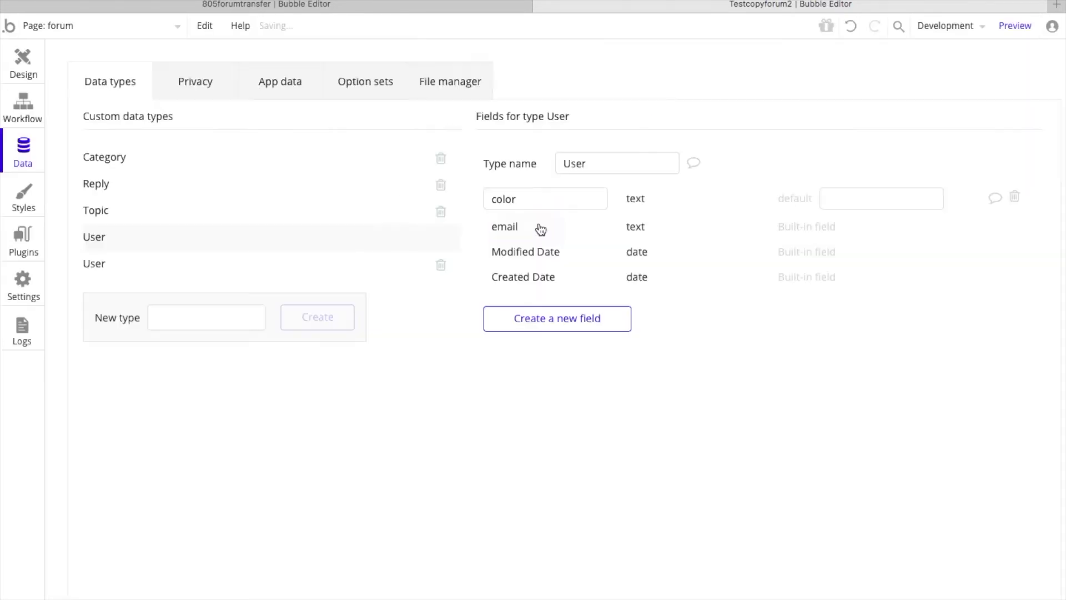
Step: Add a text field named firstName to the built-in User type, taking the name from the pasted User type
click(150, 266)
double_click(526, 228)
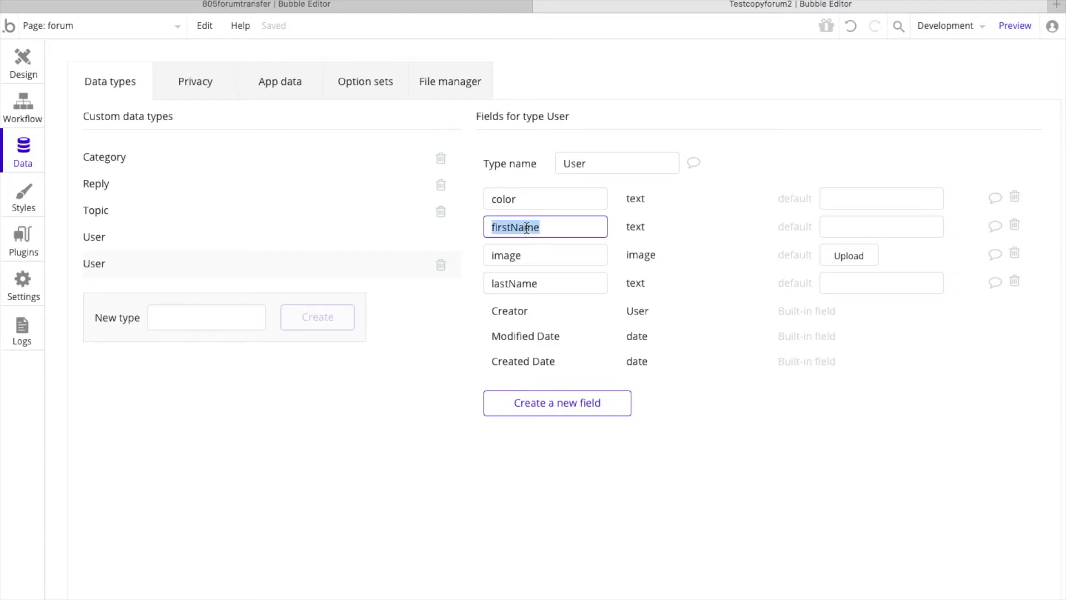
click(207, 238)
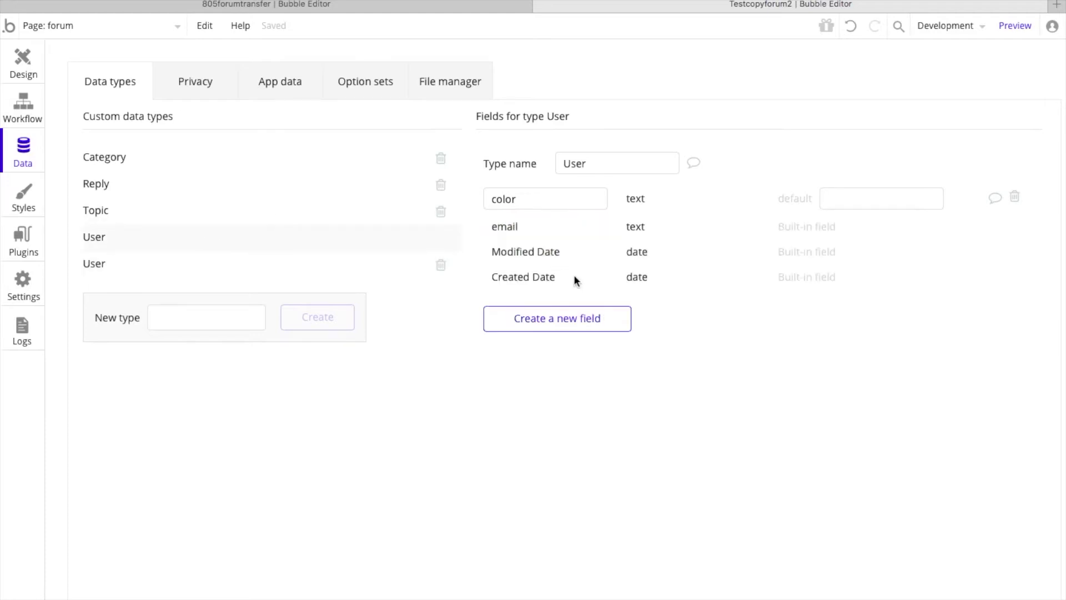
click(555, 317)
key(ctrl+v)
click(583, 160)
click(559, 185)
click(543, 230)
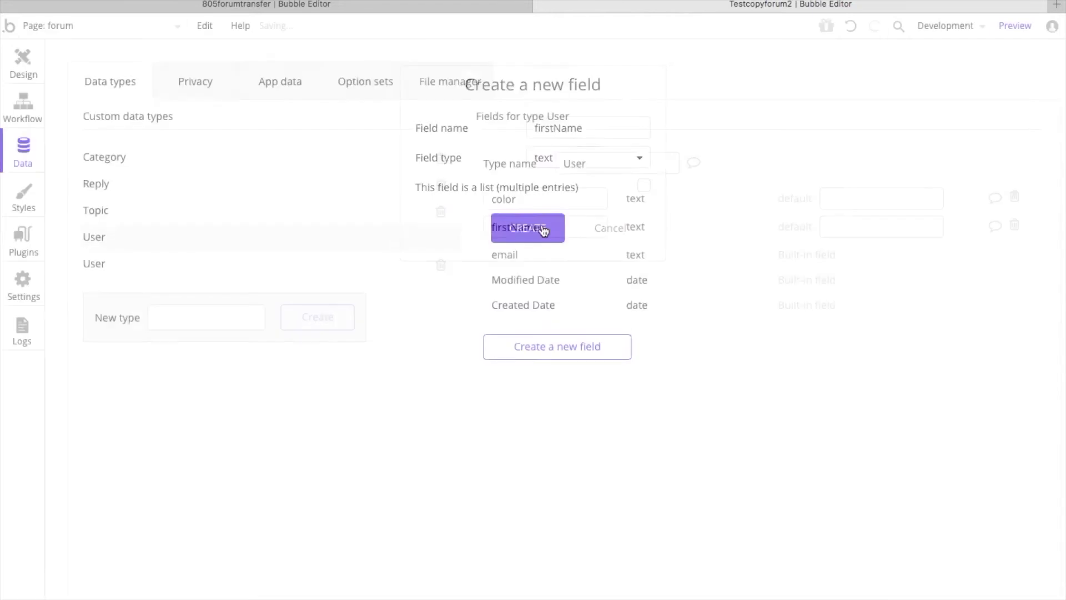
Step: Add a field named image of type image to the built-in User type, matching the pasted User type
click(190, 273)
double_click(506, 255)
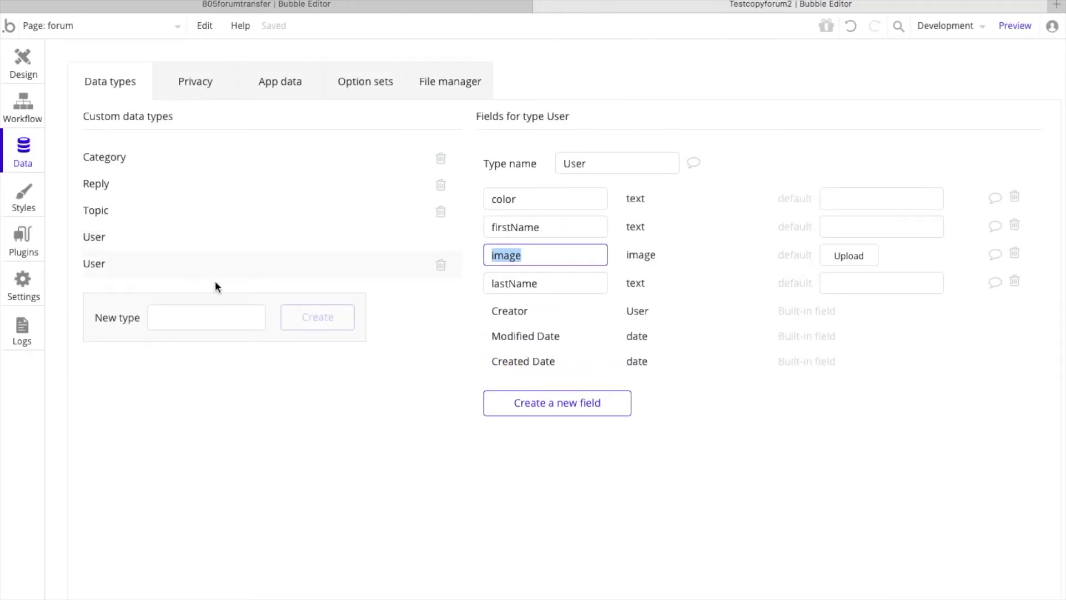
click(135, 239)
click(553, 350)
text(image)
click(575, 159)
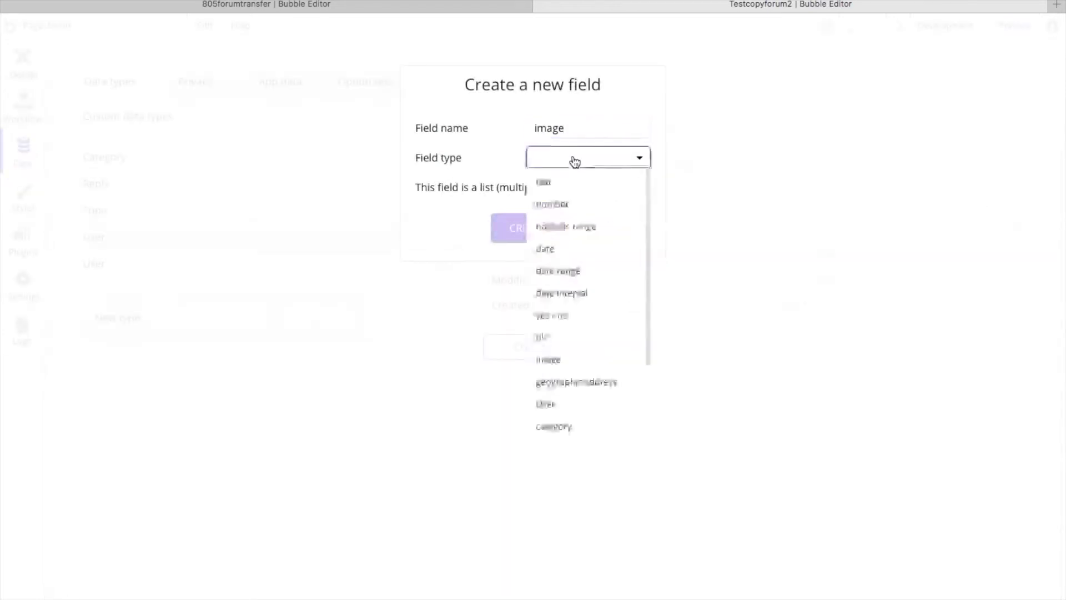
click(568, 361)
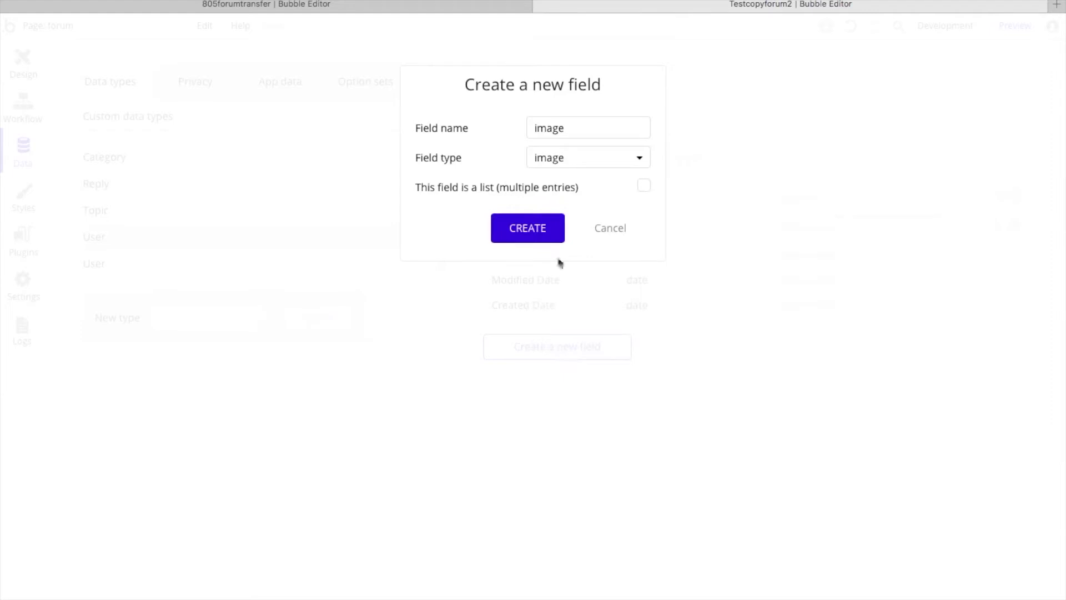
click(547, 236)
Step: Add a text field named lastName to the built-in User type, taking the name from the pasted User type
click(142, 263)
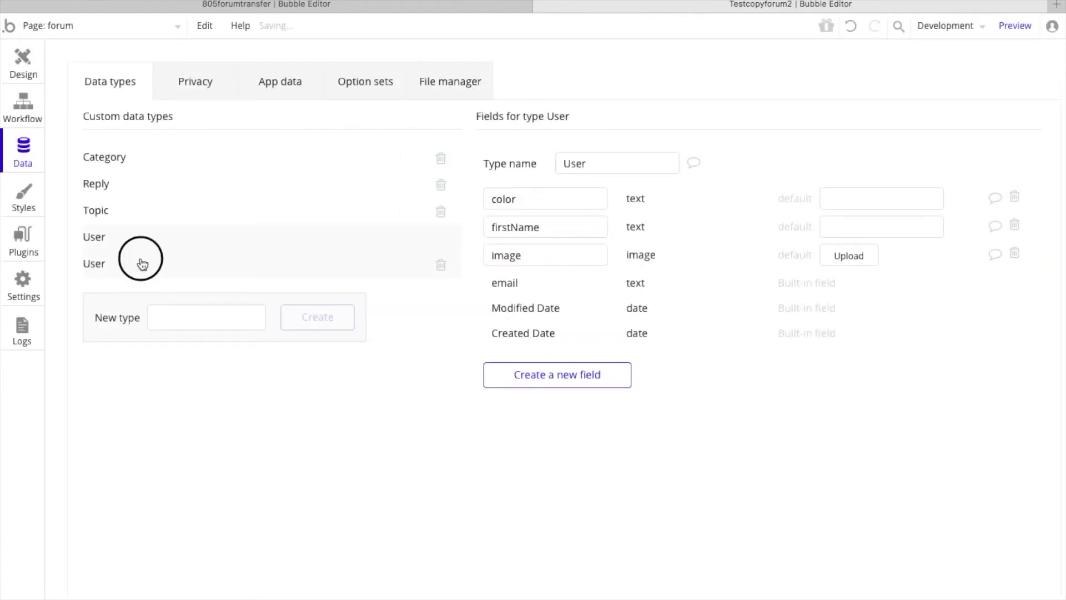
double_click(516, 280)
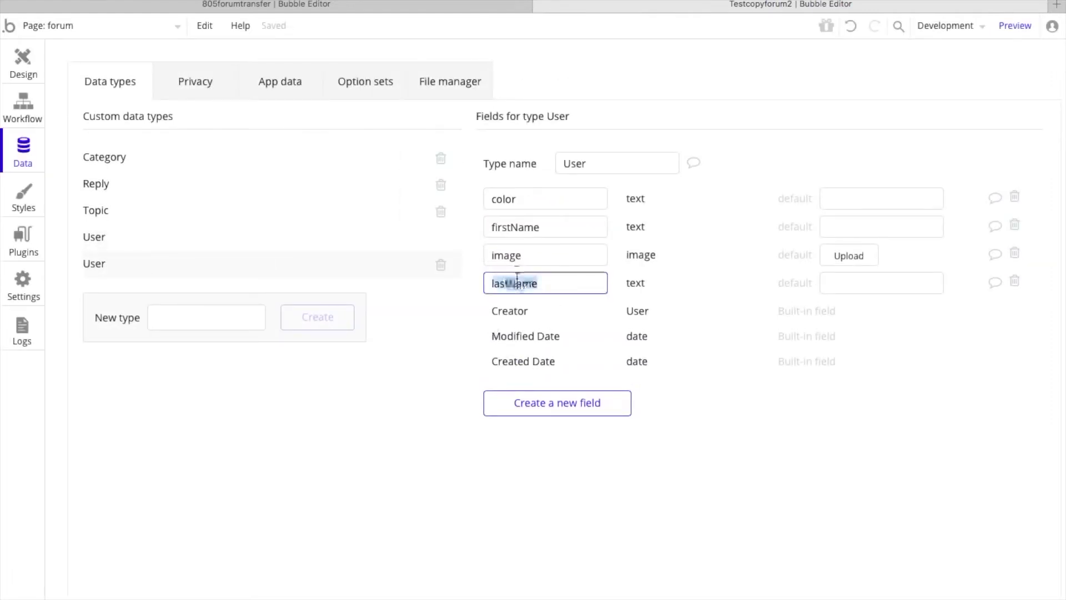
click(188, 236)
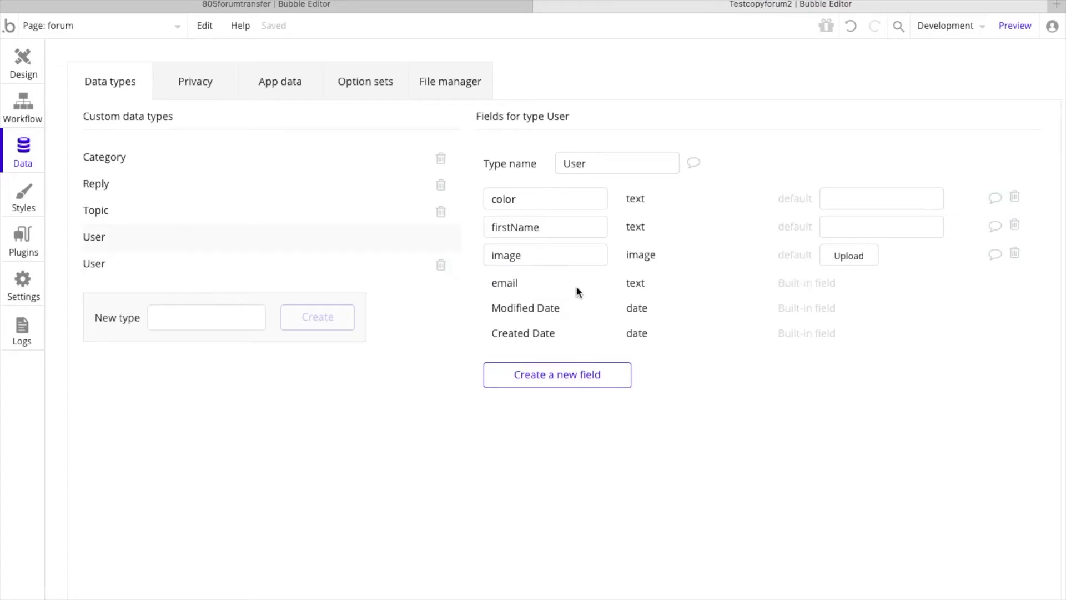
click(562, 374)
key(ctrl+v)
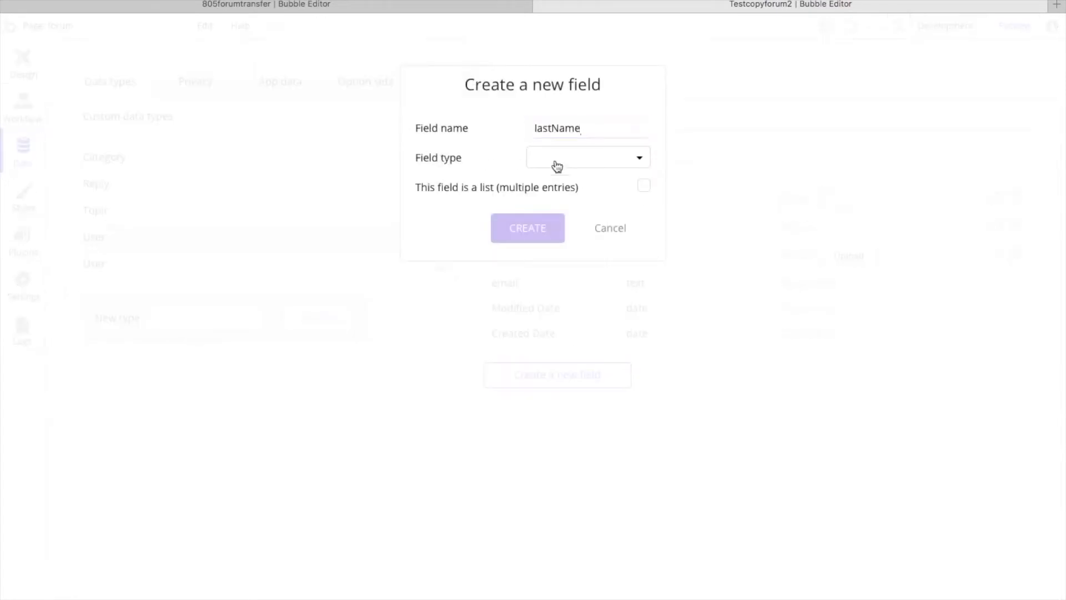
click(557, 166)
click(559, 184)
click(527, 228)
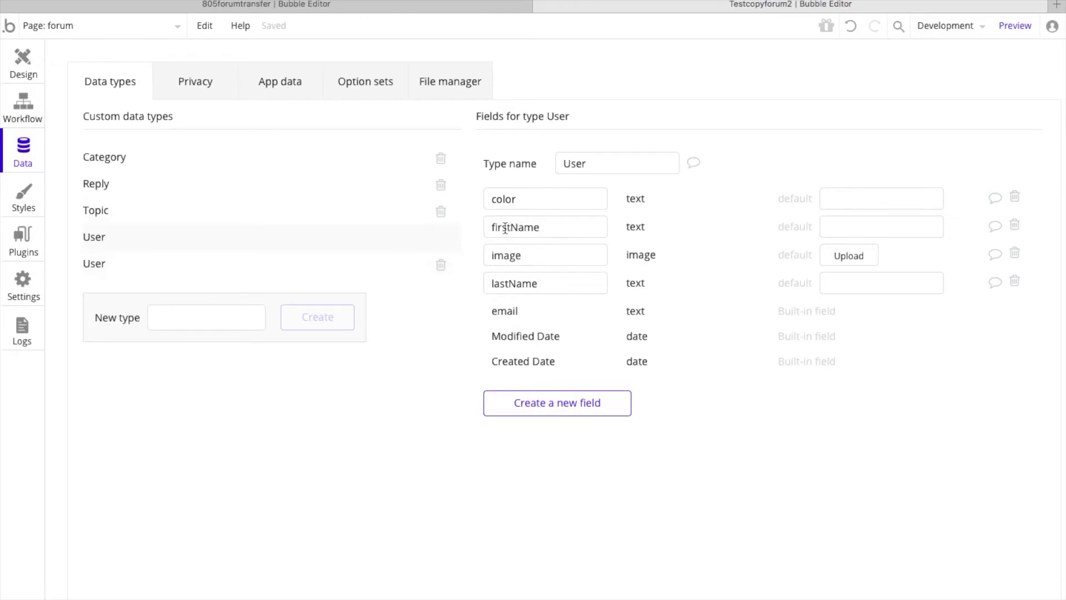
Step: Delete the pasted duplicate User data type, keeping the built-in one
click(225, 270)
click(441, 265)
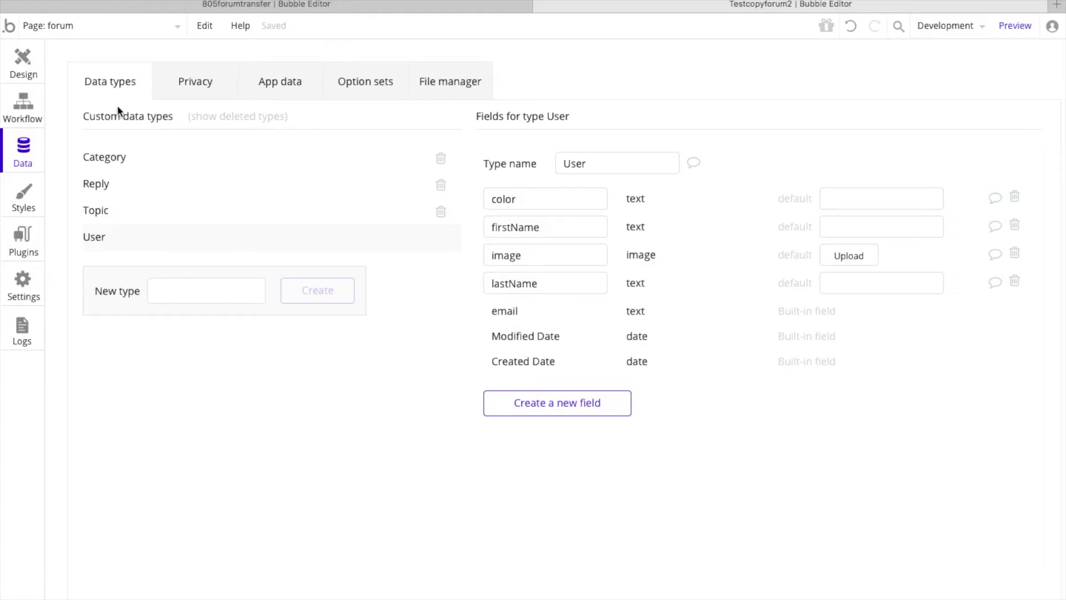
Step: Switch to 805forumtransfer, open the index page's design and select all its elements
click(222, 4)
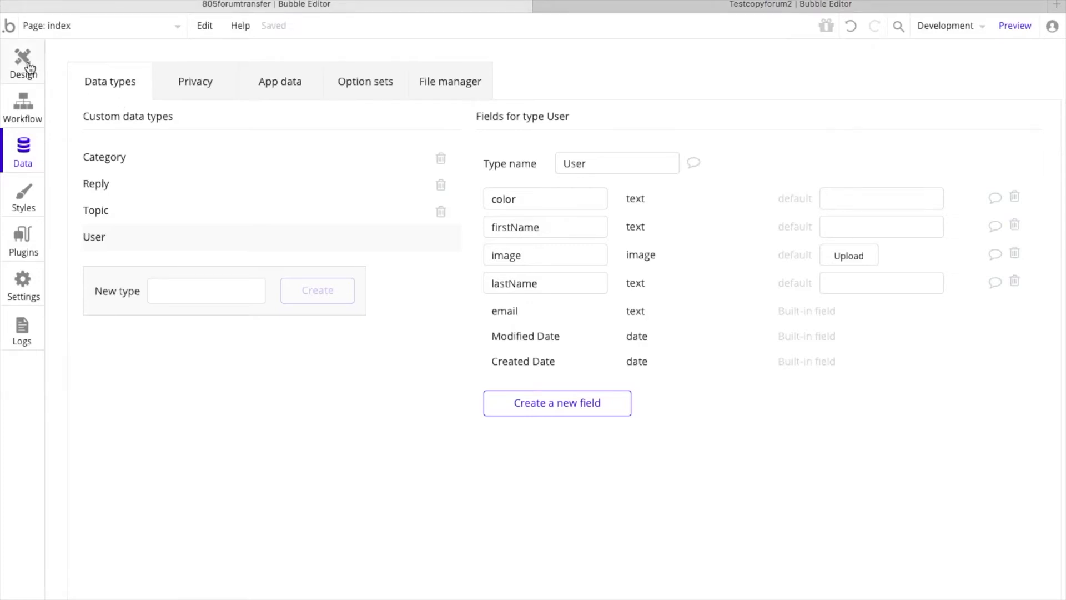
click(29, 68)
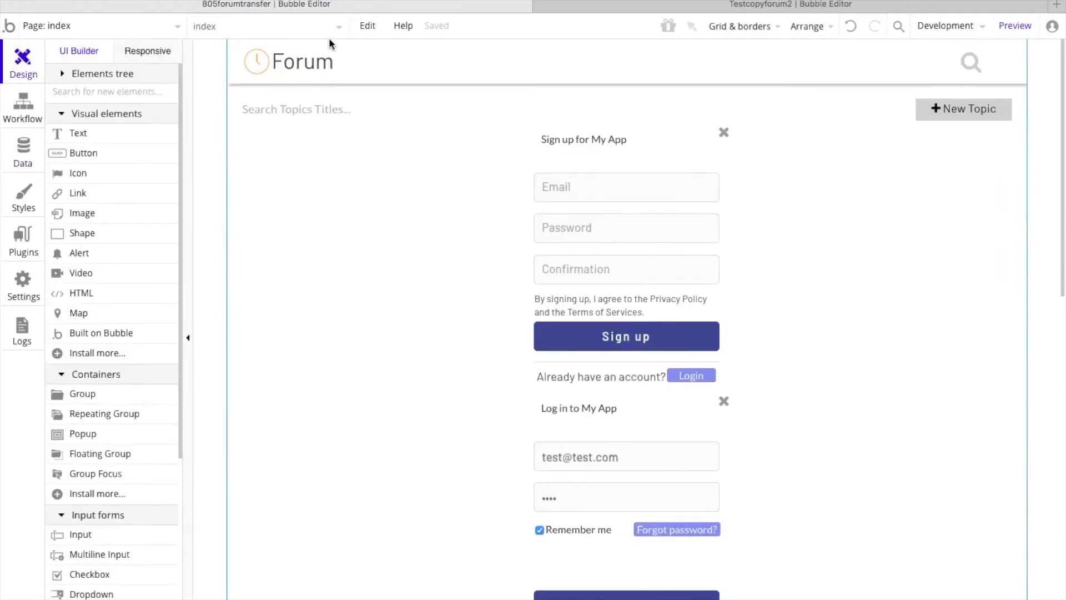
click(369, 25)
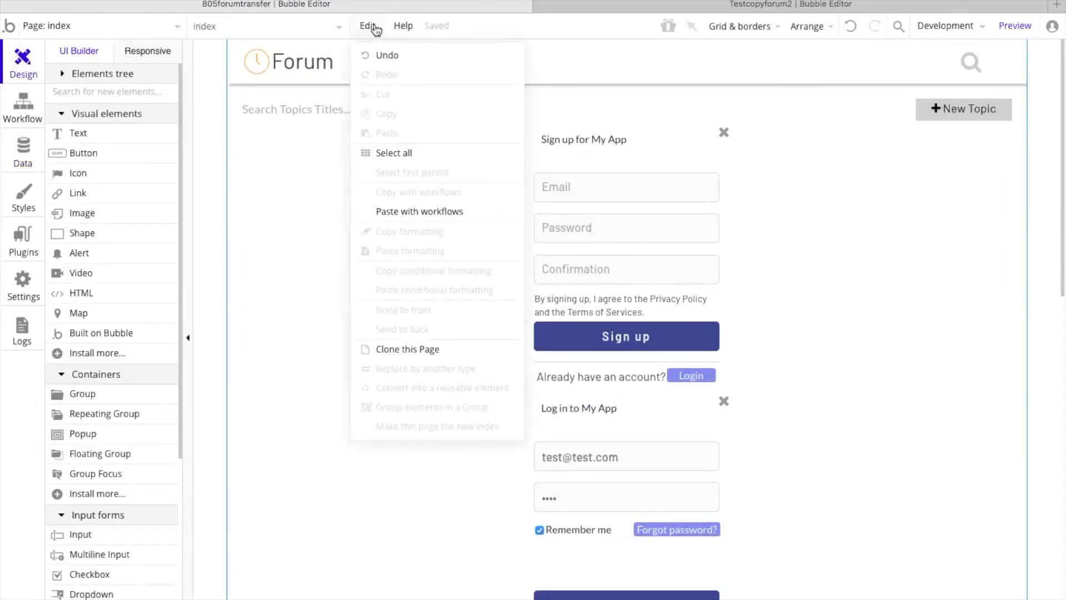
click(398, 160)
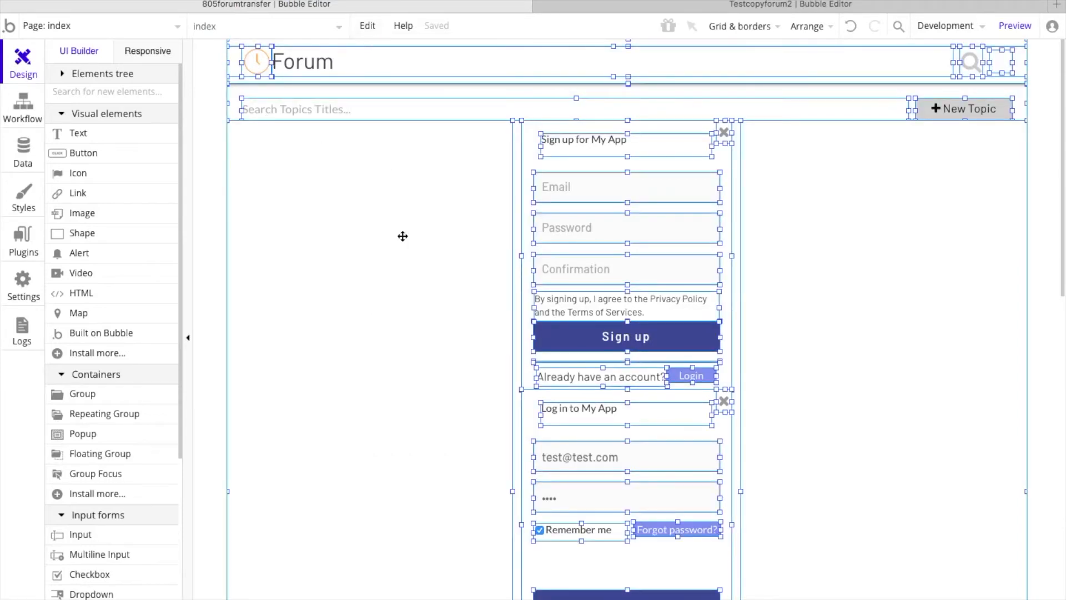
scroll(403, 236, down, 13)
scroll(402, 237, up, 13)
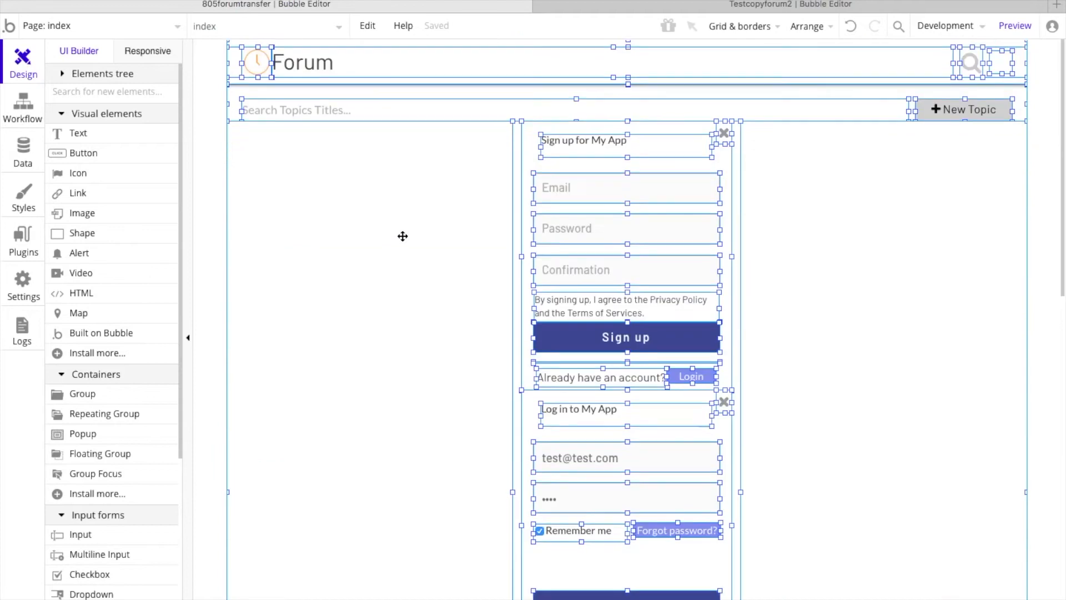
Step: Reveal the hidden FloatingGroup Create/Edit Topic element on the index page
click(366, 26)
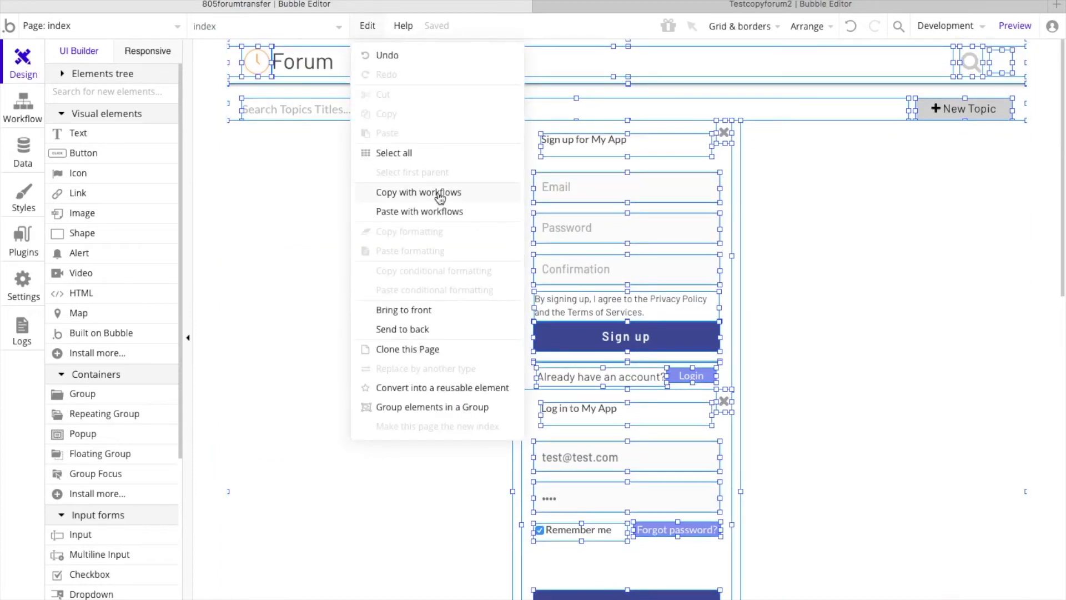
click(63, 79)
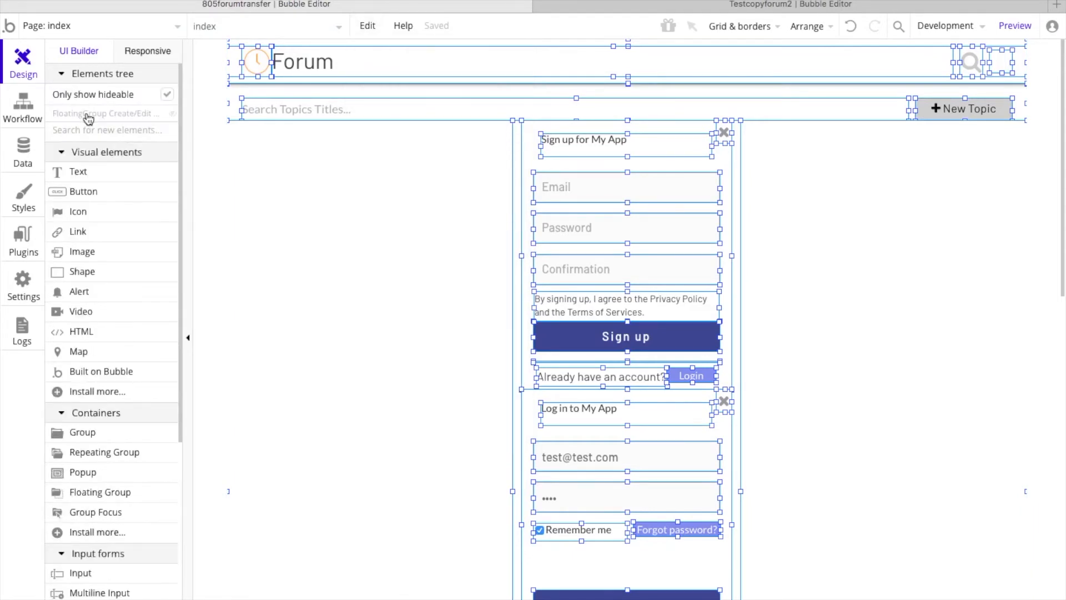
click(88, 114)
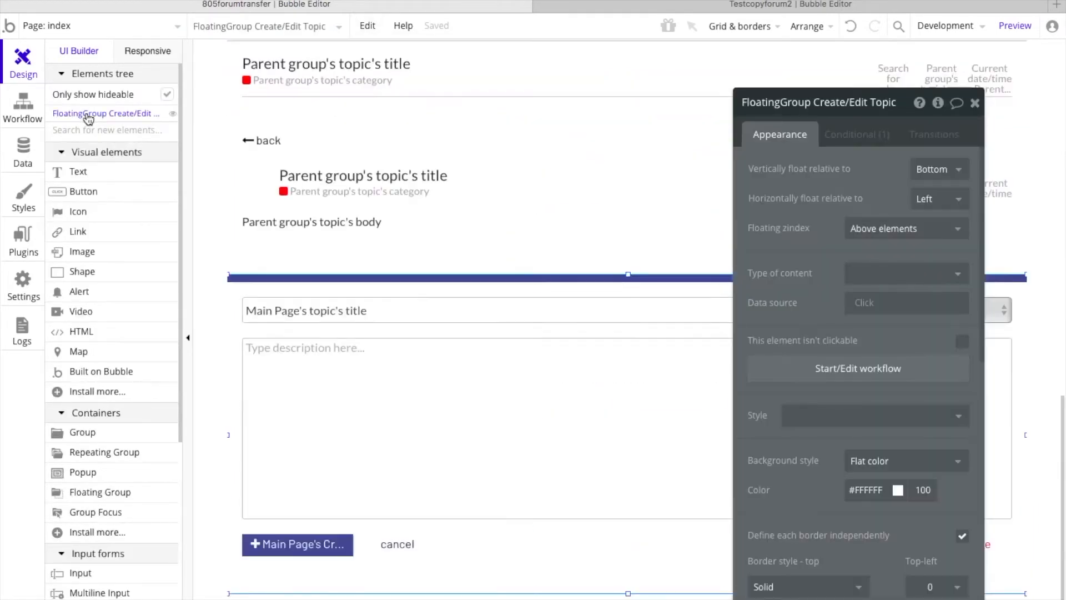
scroll(382, 269, up, 10)
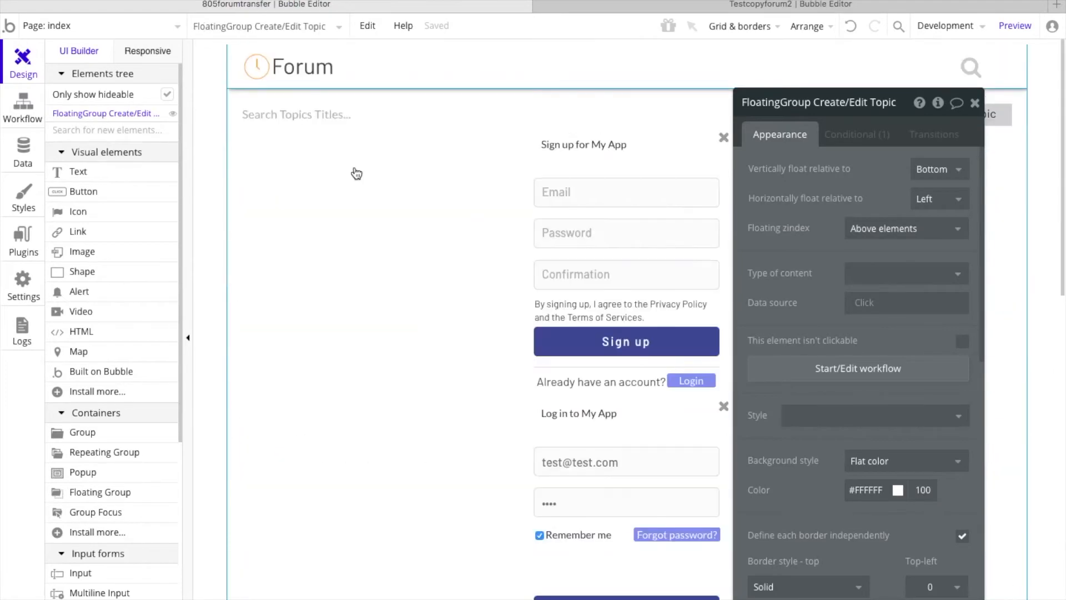
Step: Copy all index page elements with their workflows, and open the forum page's design in Testcopyforum2
click(369, 26)
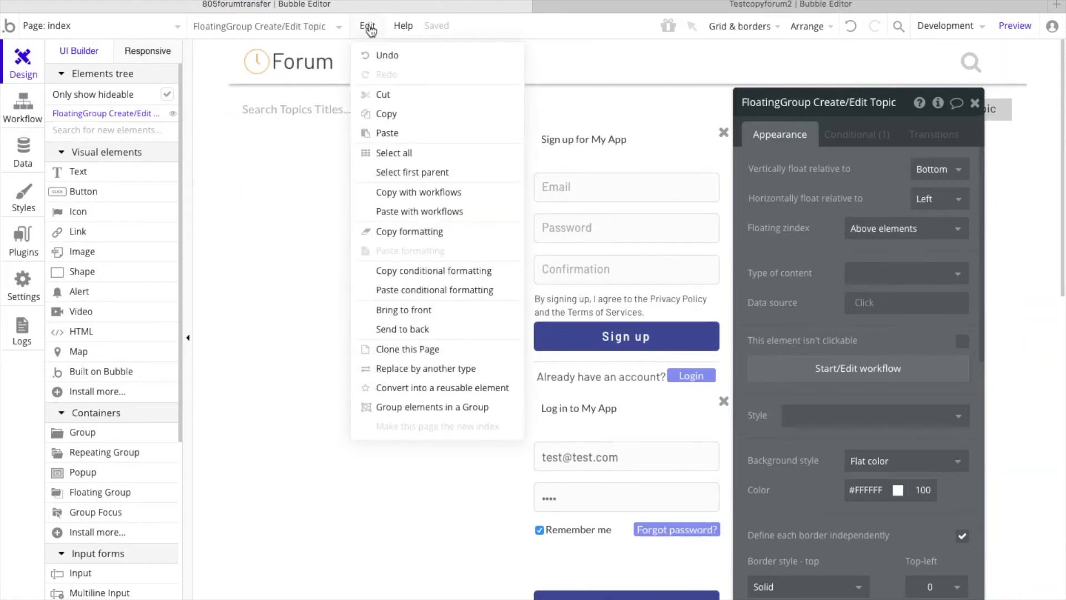
click(418, 155)
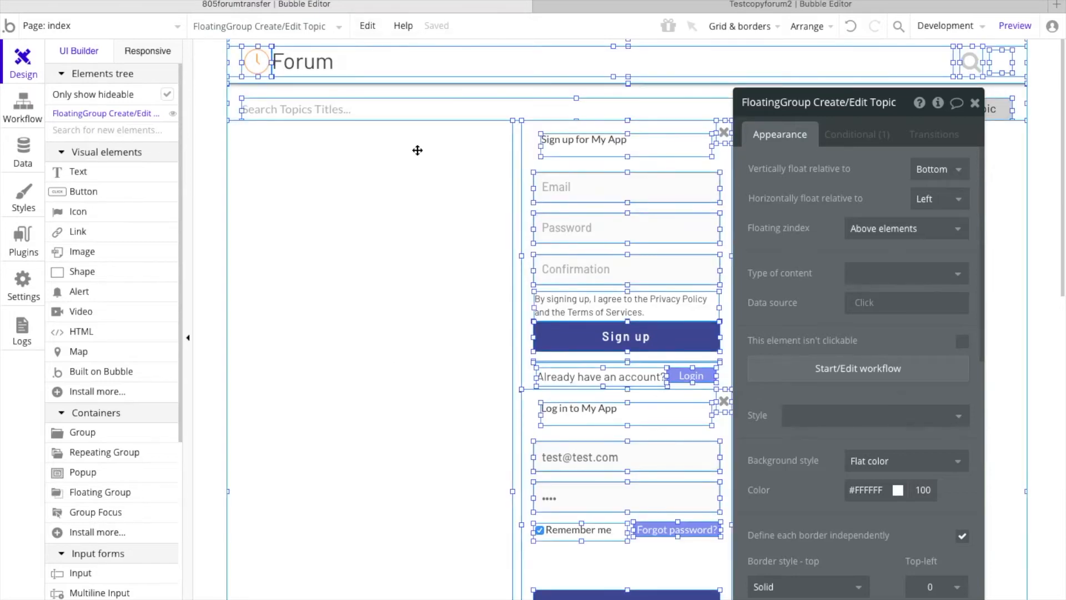
scroll(418, 150, down, 10)
scroll(417, 150, up, 10)
click(367, 27)
click(411, 192)
click(675, 5)
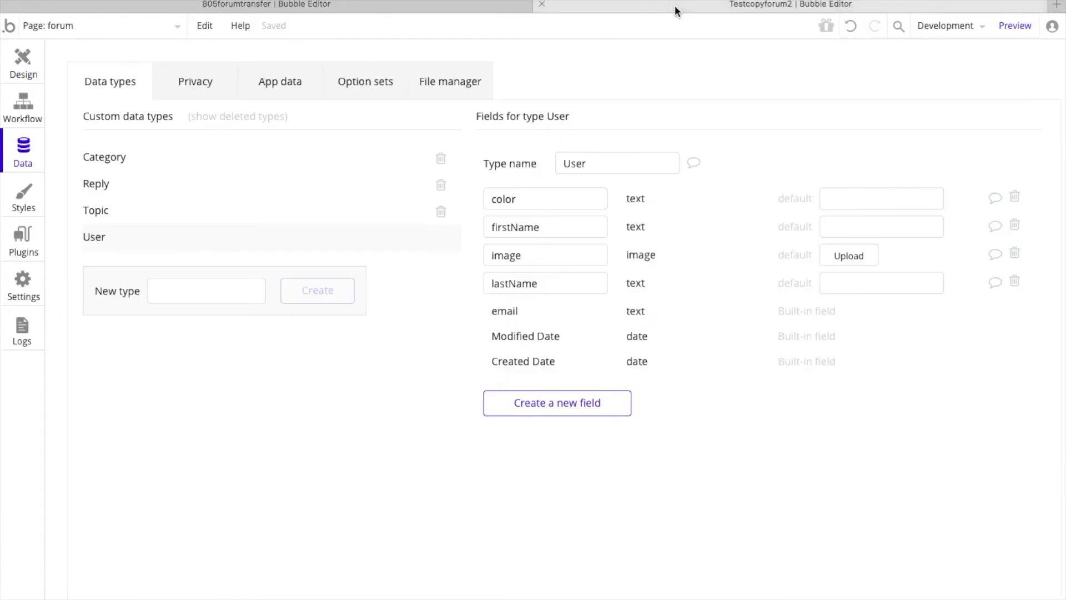
click(17, 60)
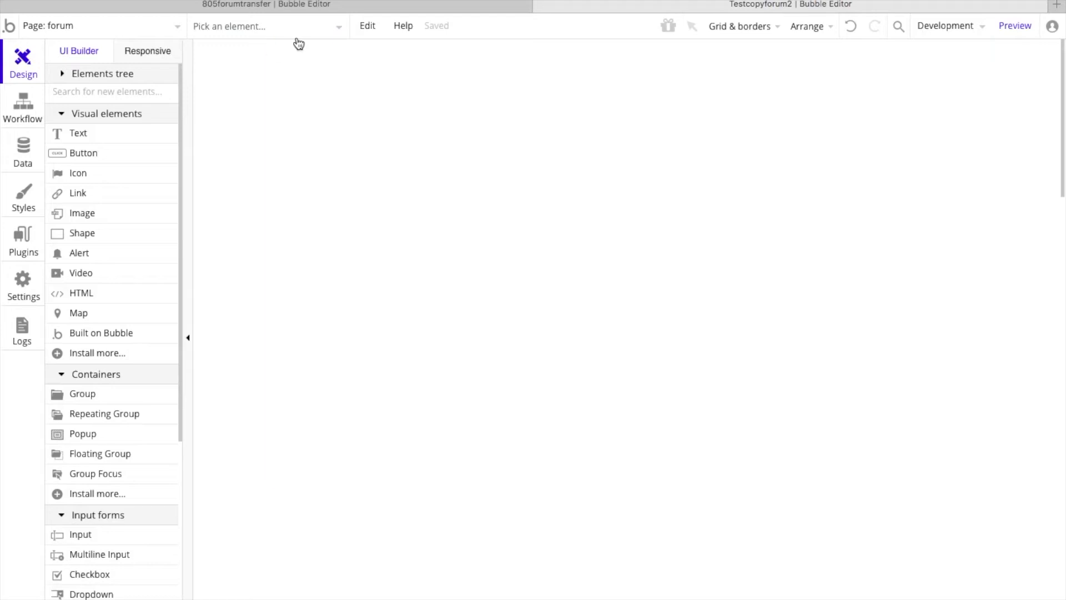
Step: Try to paste the copied elements with their workflows into the empty forum page
click(368, 32)
click(414, 213)
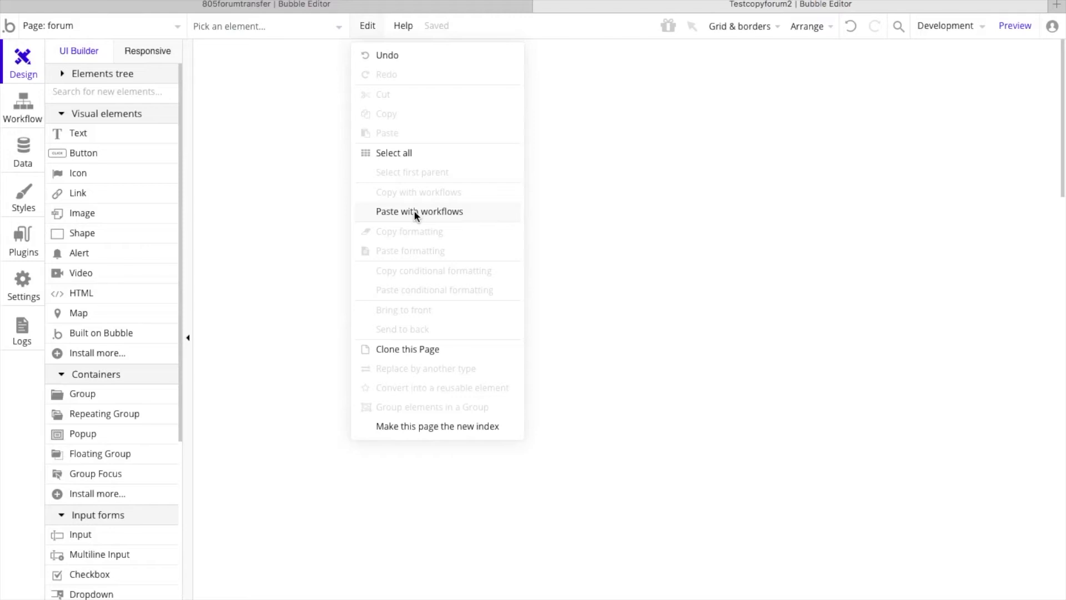
click(415, 214)
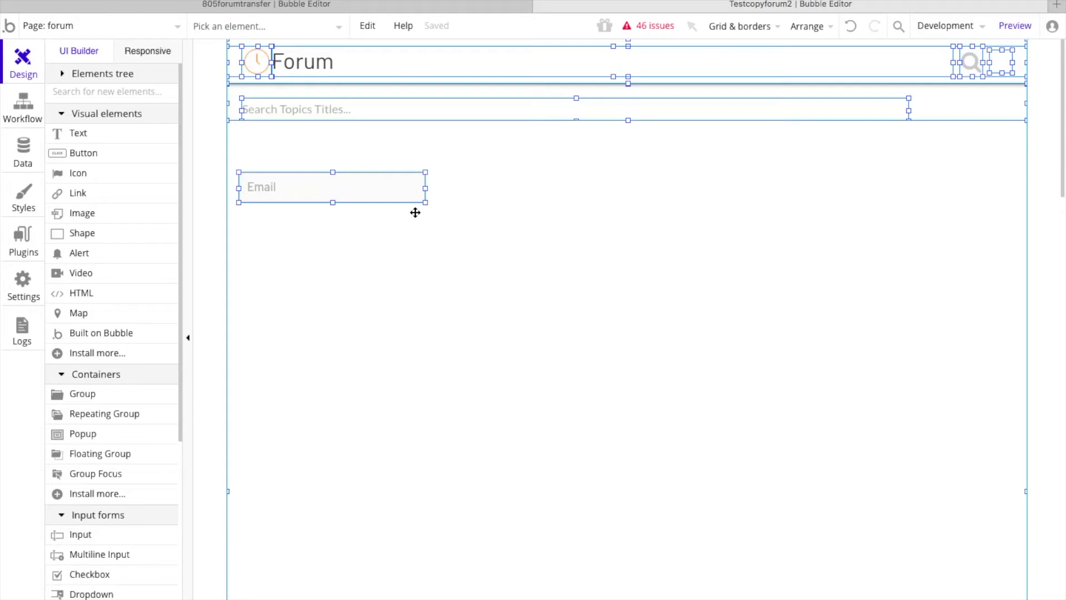
Step: Check the pasted elements down the forum page and undo the paste
scroll(564, 329, down, 13)
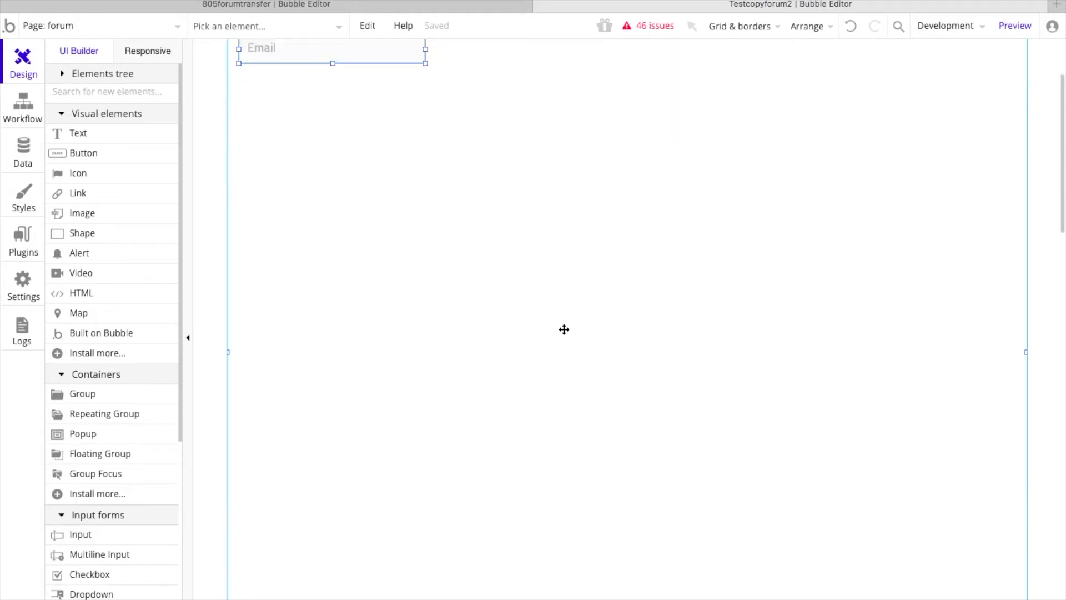
scroll(564, 329, up, 14)
scroll(564, 329, down, 1)
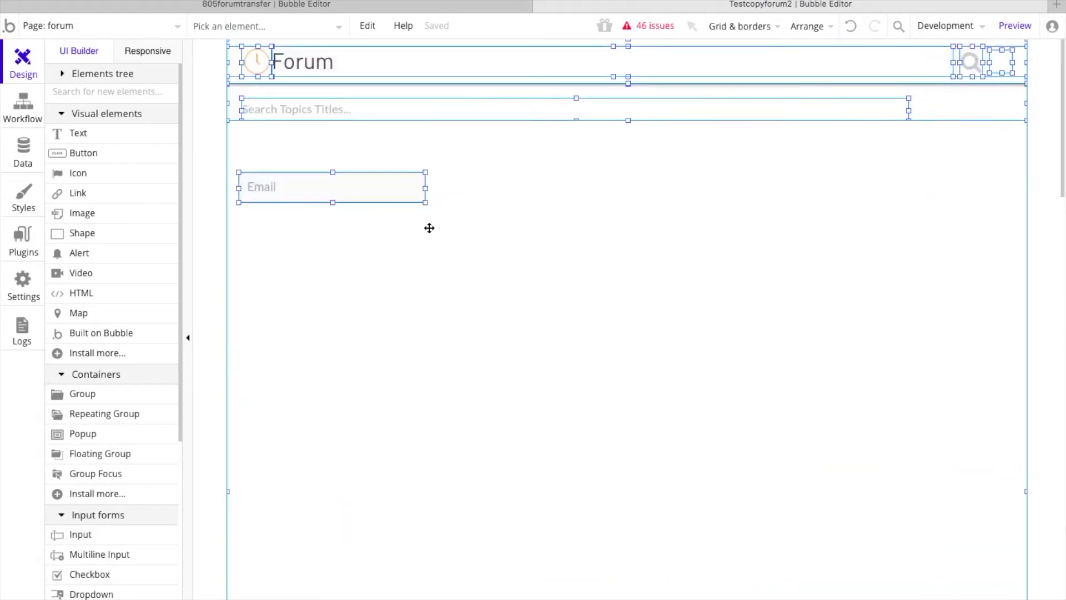
click(851, 27)
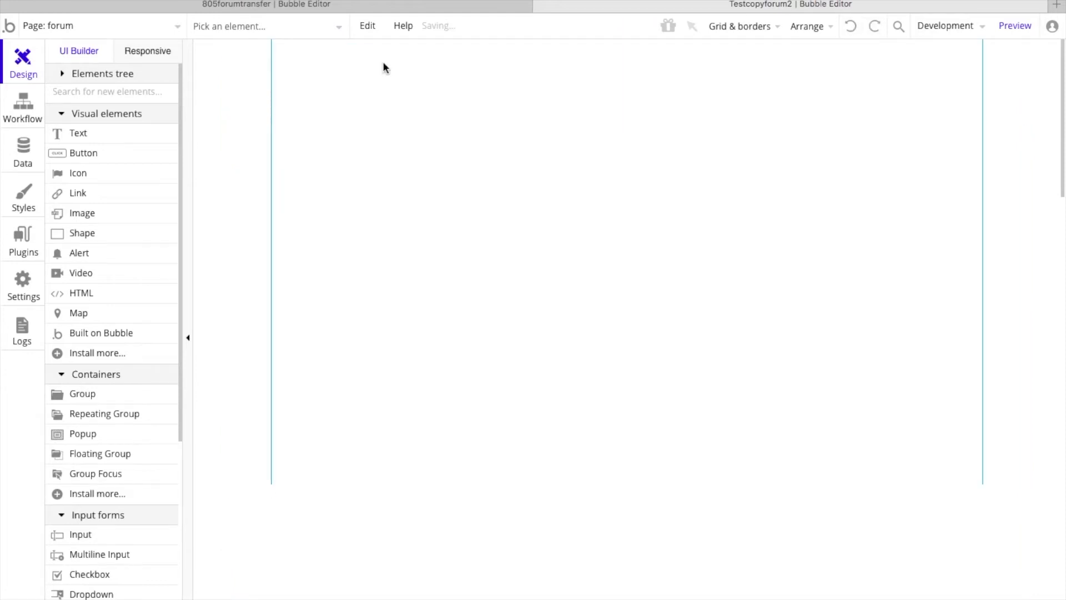
Step: Return to 805forumtransfer, reselect every element on the index page and copy them with workflows again
click(284, 7)
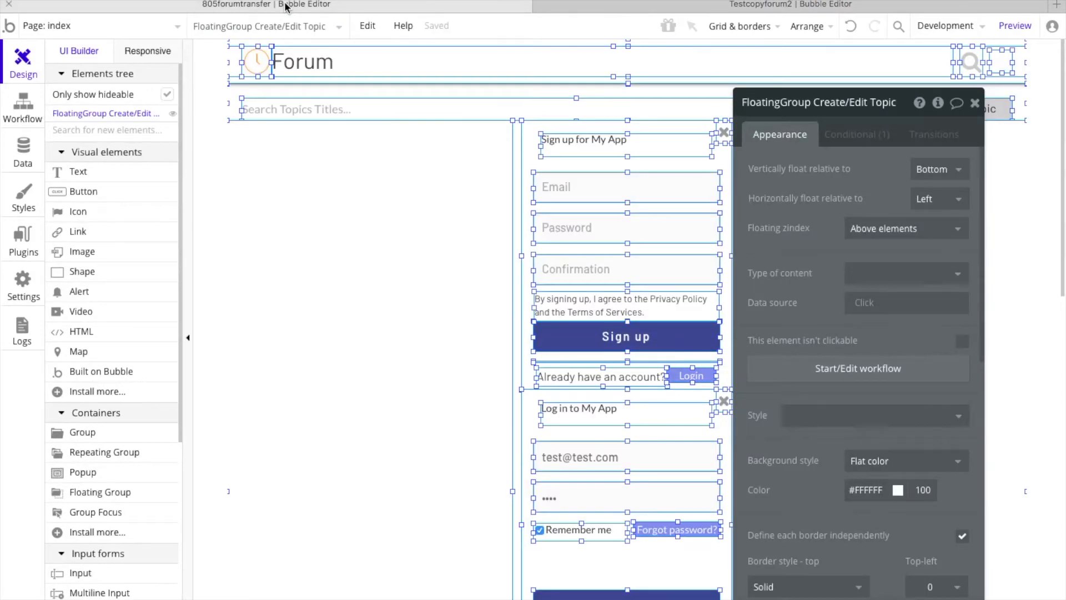
click(367, 28)
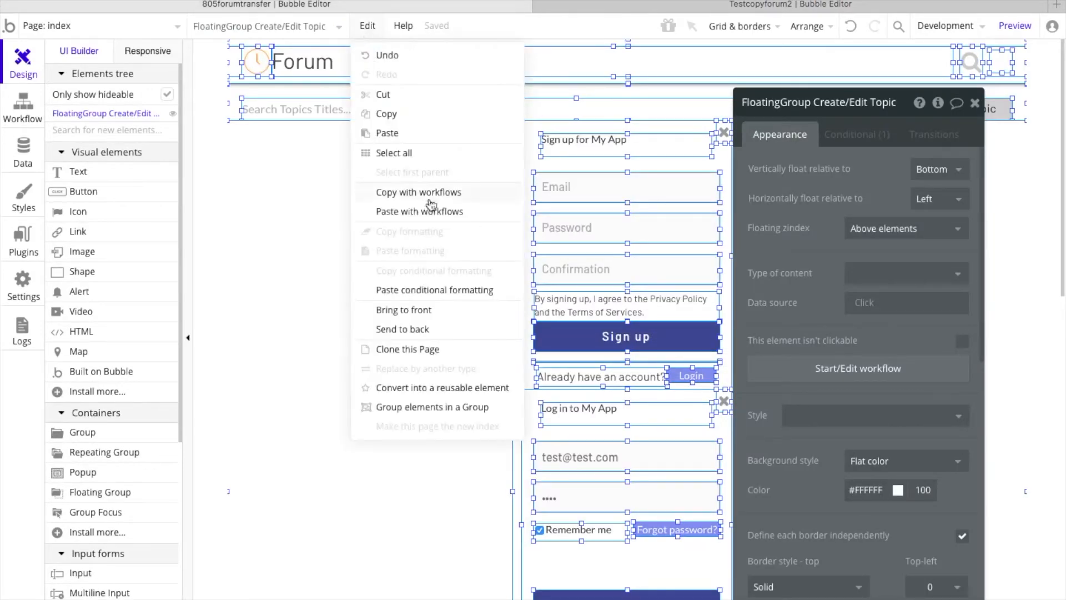
click(402, 160)
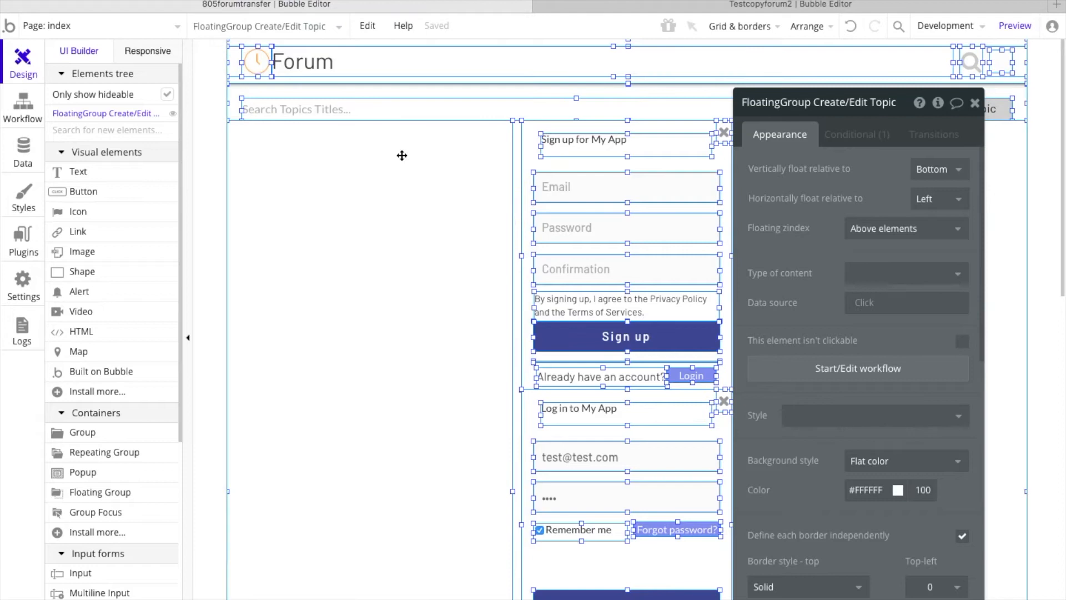
click(369, 29)
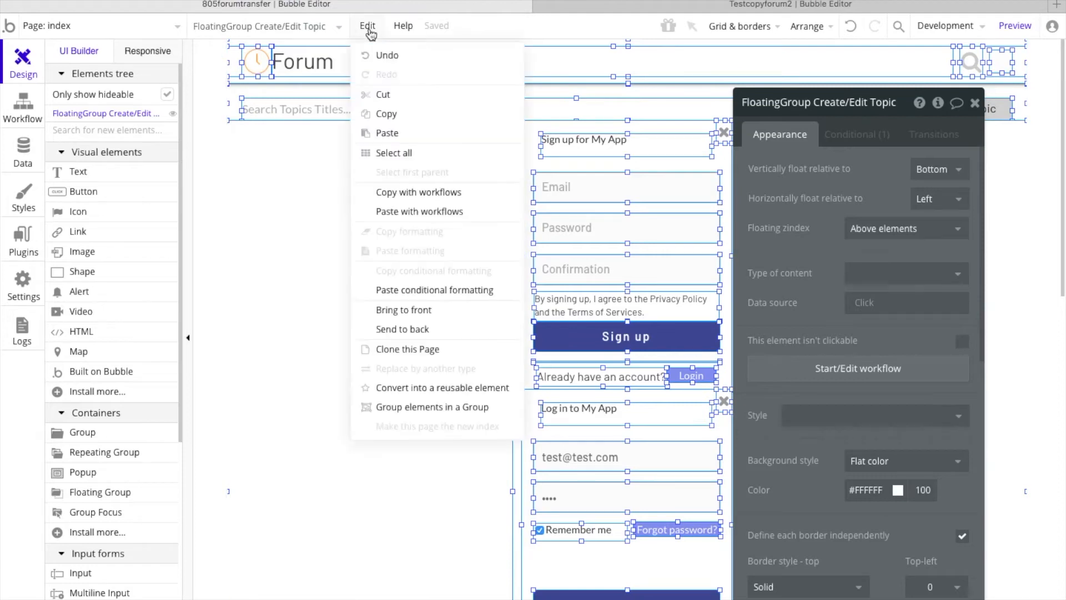
click(439, 192)
Step: Paste the recopied elements with their workflows into Testcopyforum2's forum page and look over the pasted layout
click(758, 4)
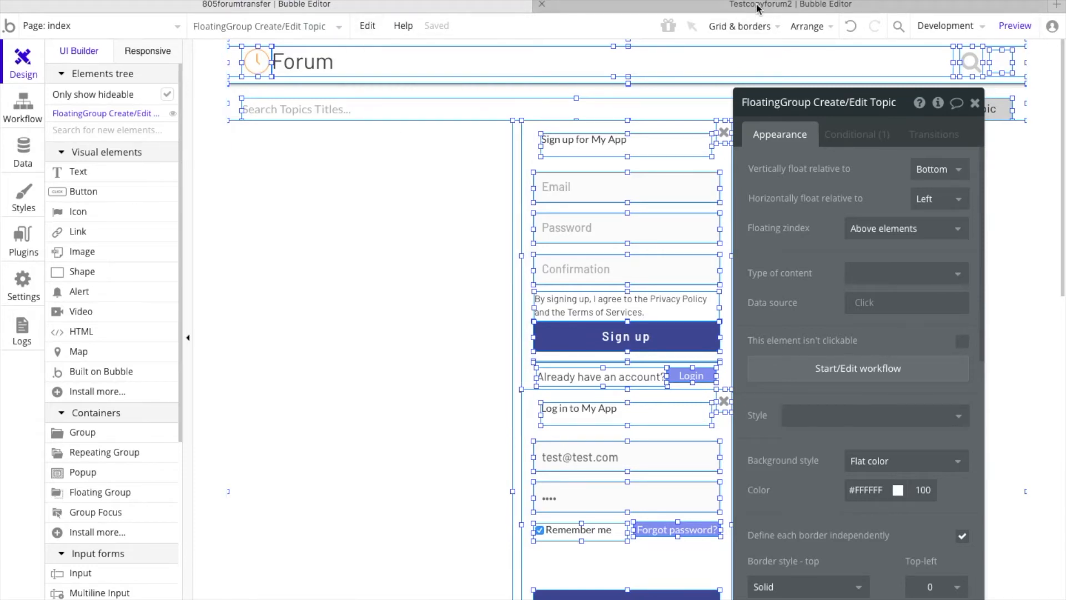
click(367, 29)
click(438, 211)
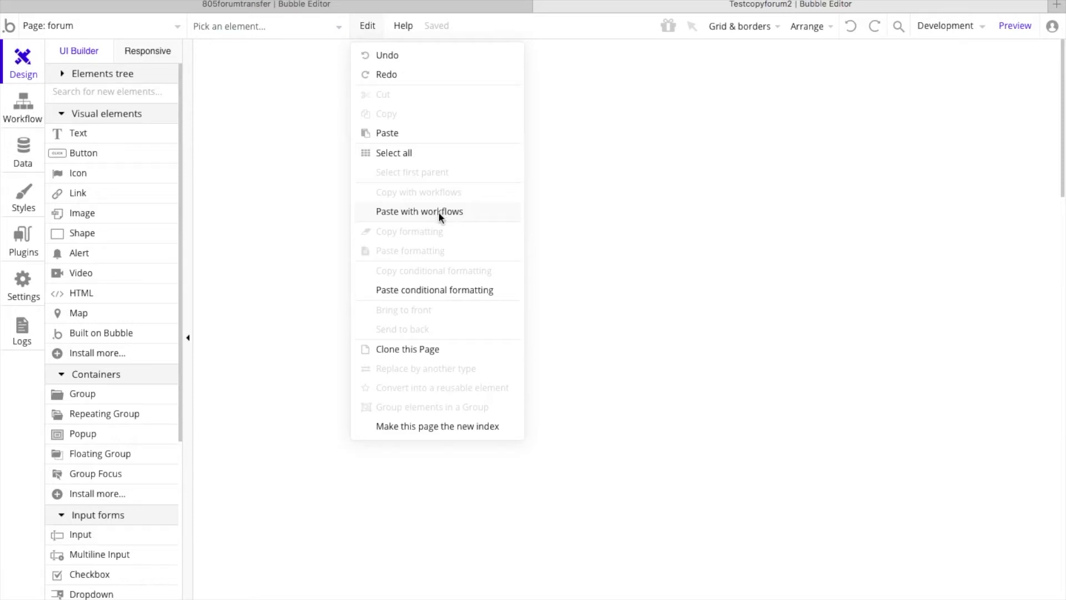
click(438, 212)
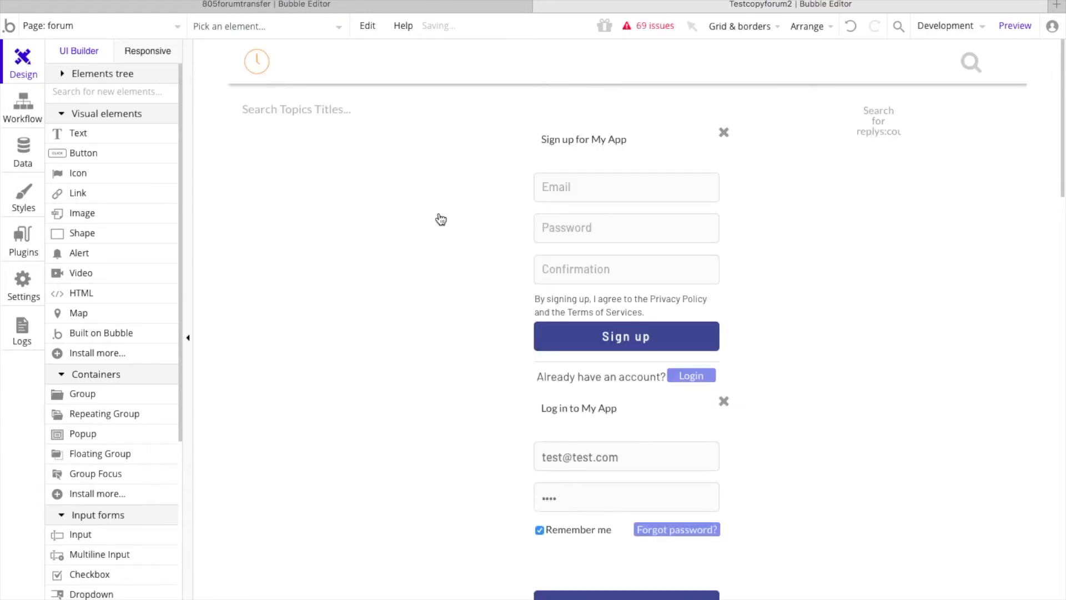
key(ctrl+a)
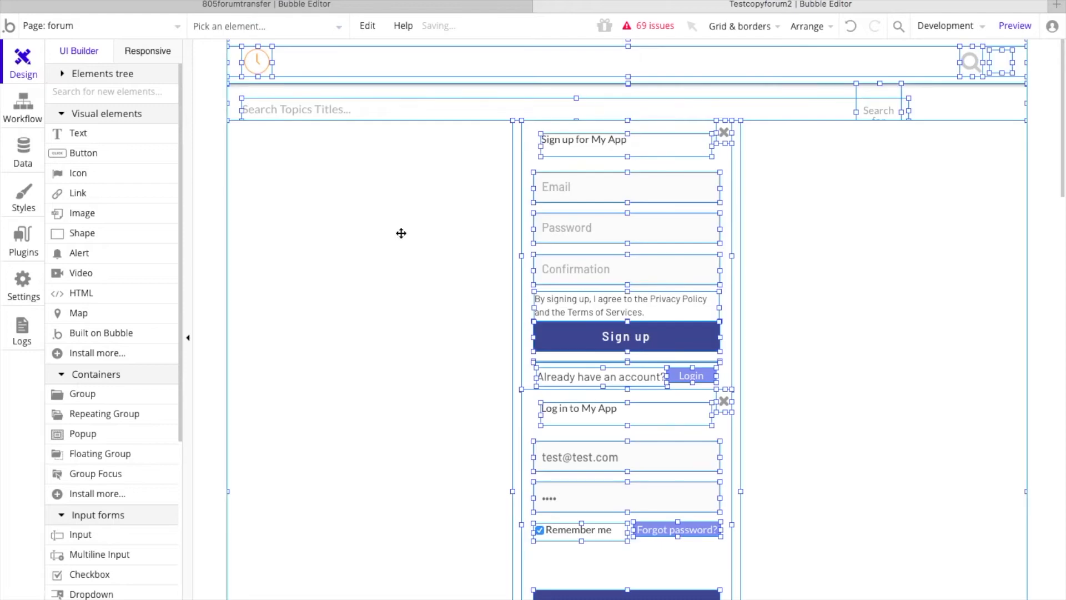
scroll(401, 233, down, 12)
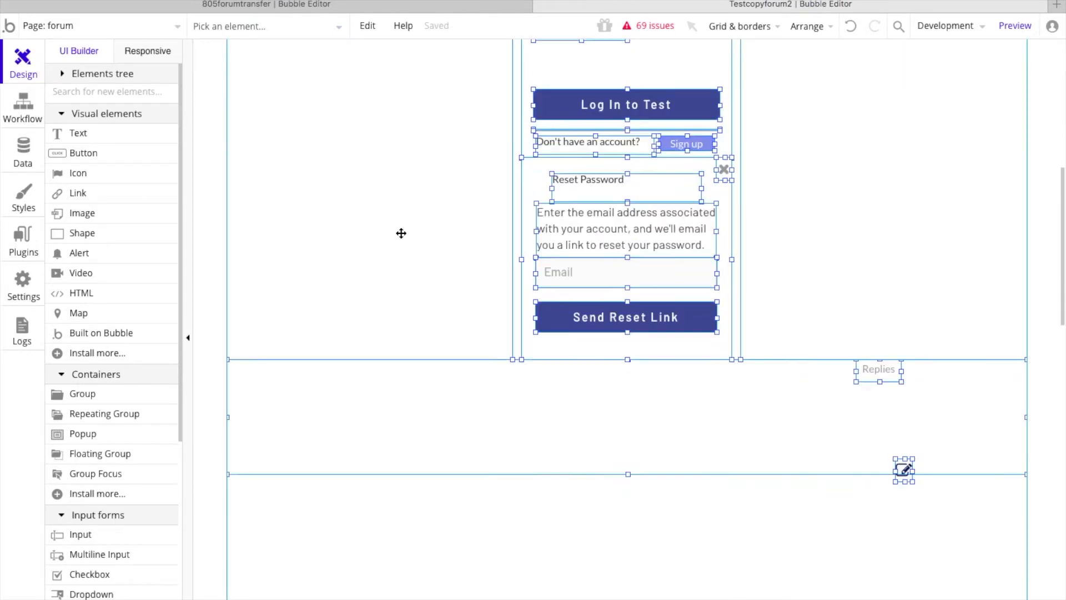
Step: Check the lower part of the pasted forum page and its hideable elements, and undo the paste
scroll(401, 233, down, 3)
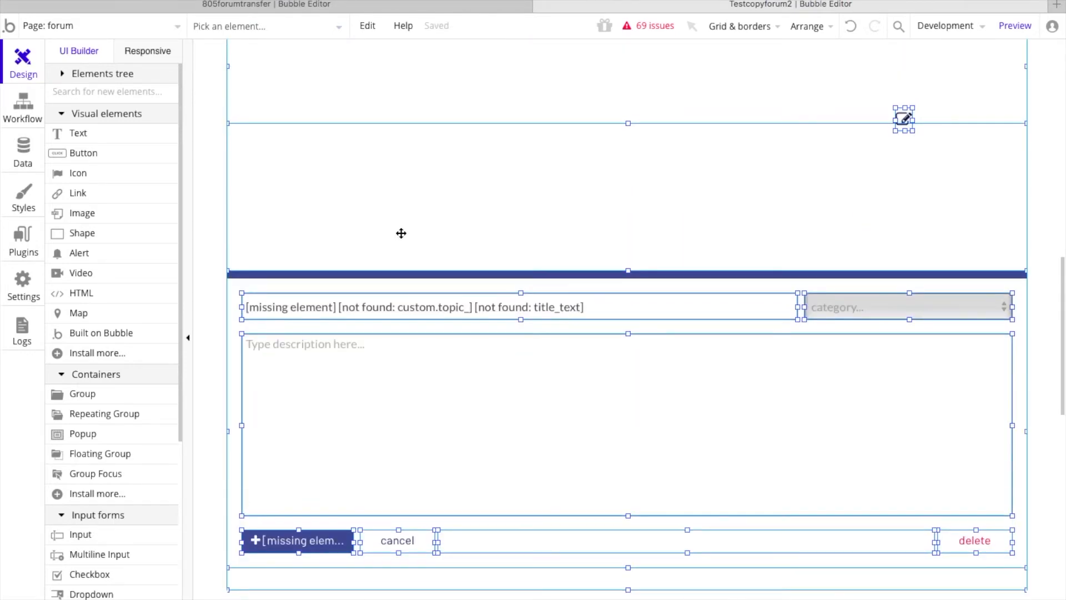
scroll(401, 233, up, 1)
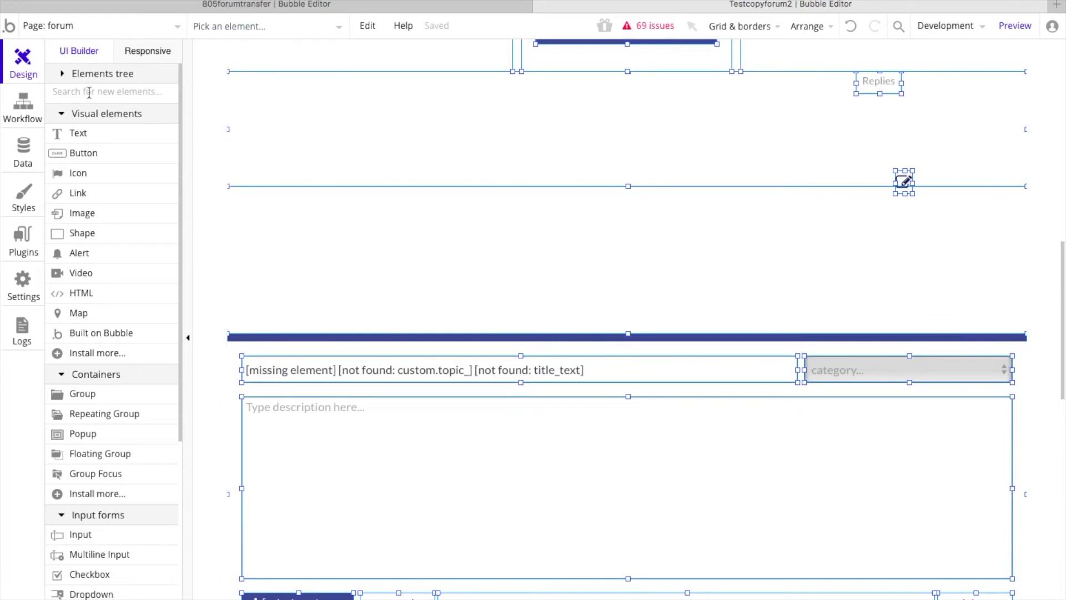
click(63, 74)
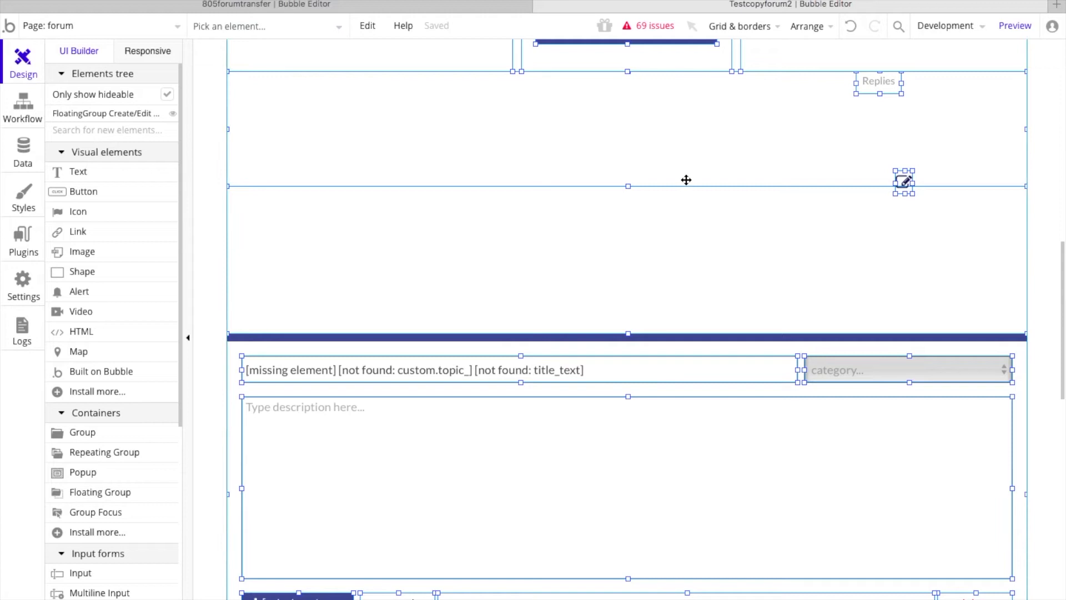
scroll(686, 180, up, 2)
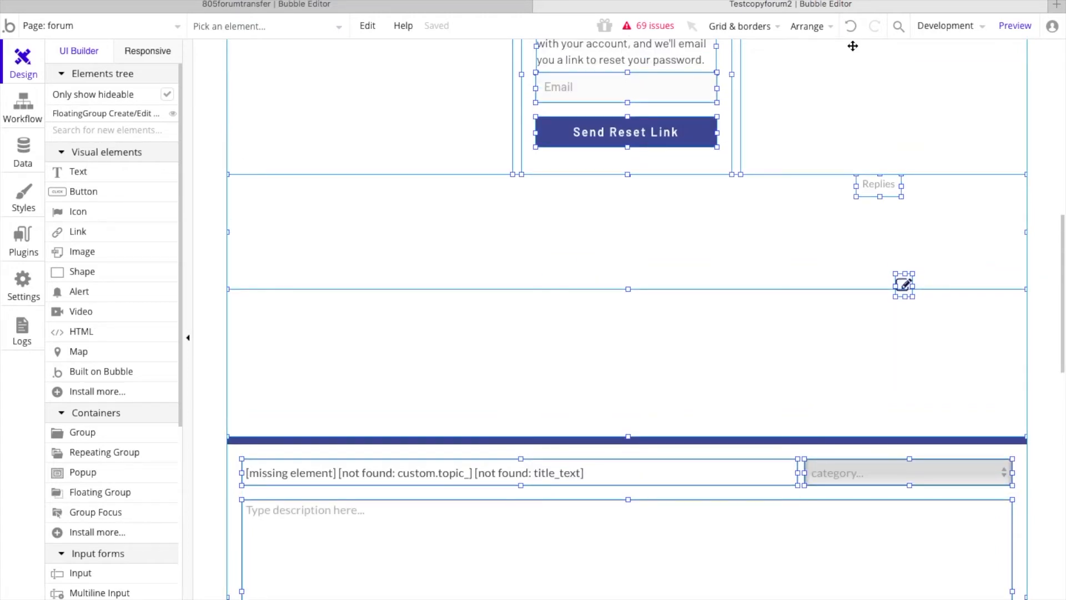
click(850, 29)
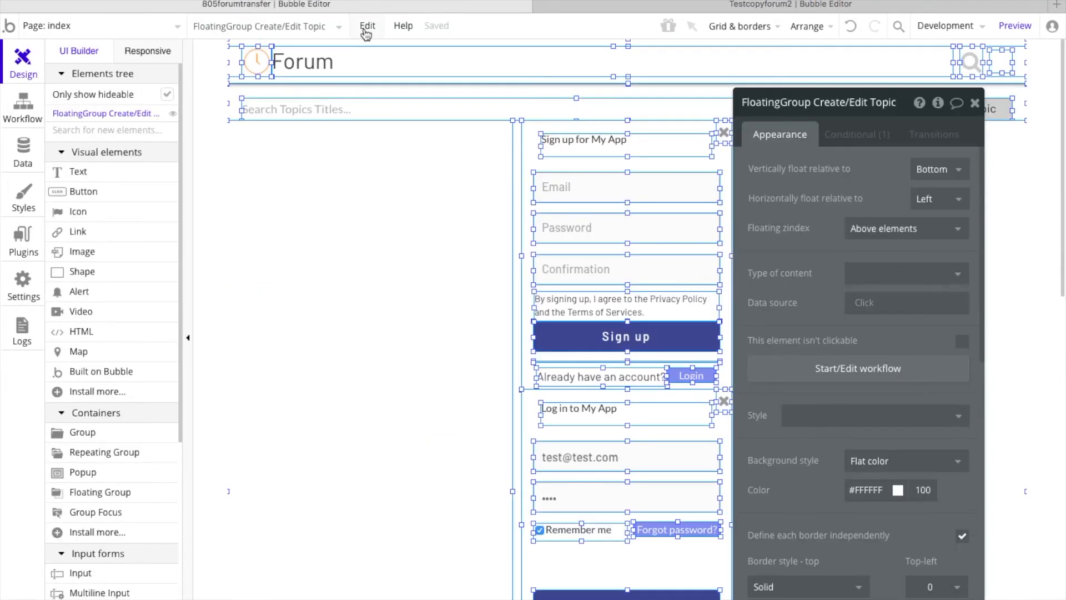
Step: In 805forumtransfer, select every element on the index page and copy them together with their workflows
click(367, 25)
click(397, 154)
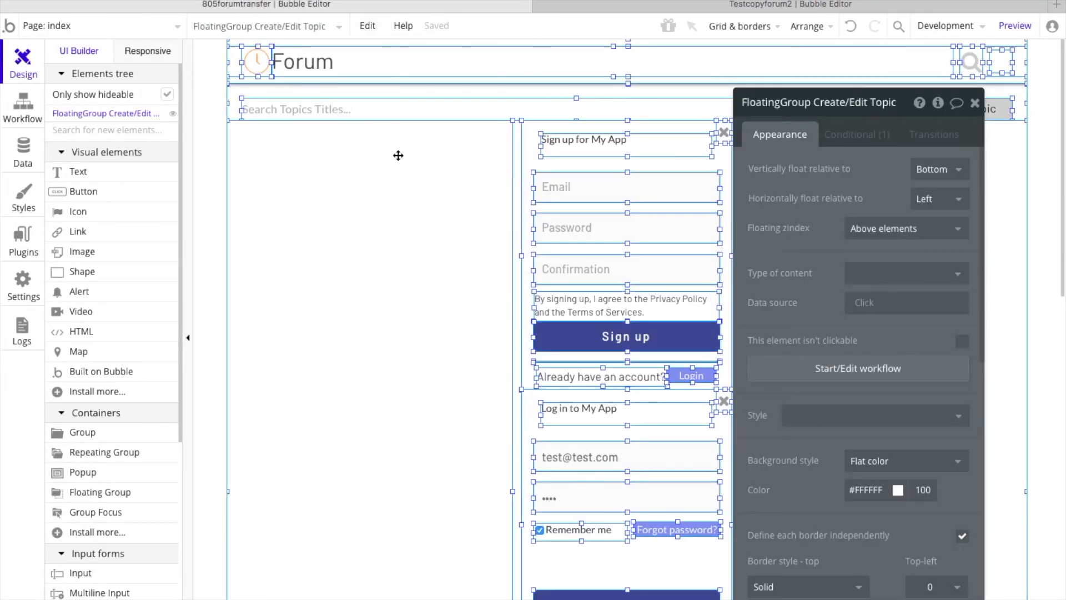
scroll(332, 352, down, 4)
scroll(332, 352, down, 5)
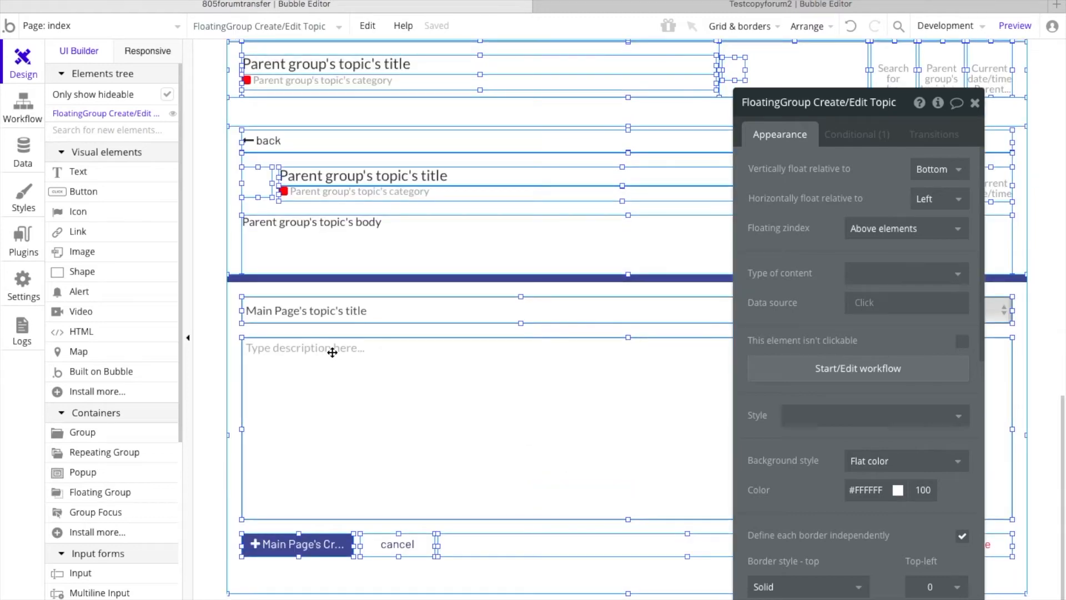
click(367, 25)
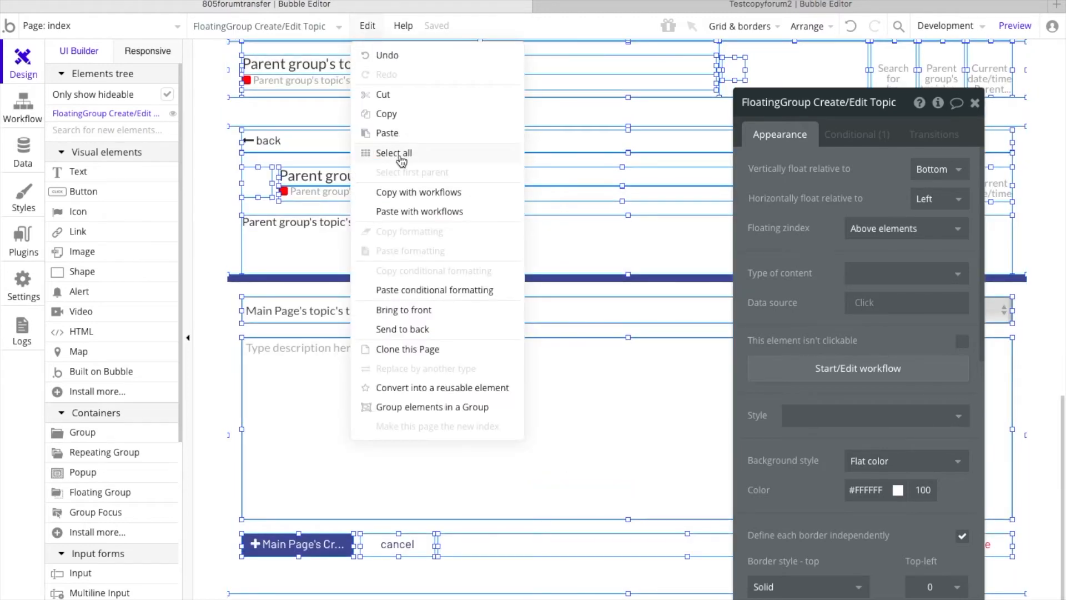
click(406, 195)
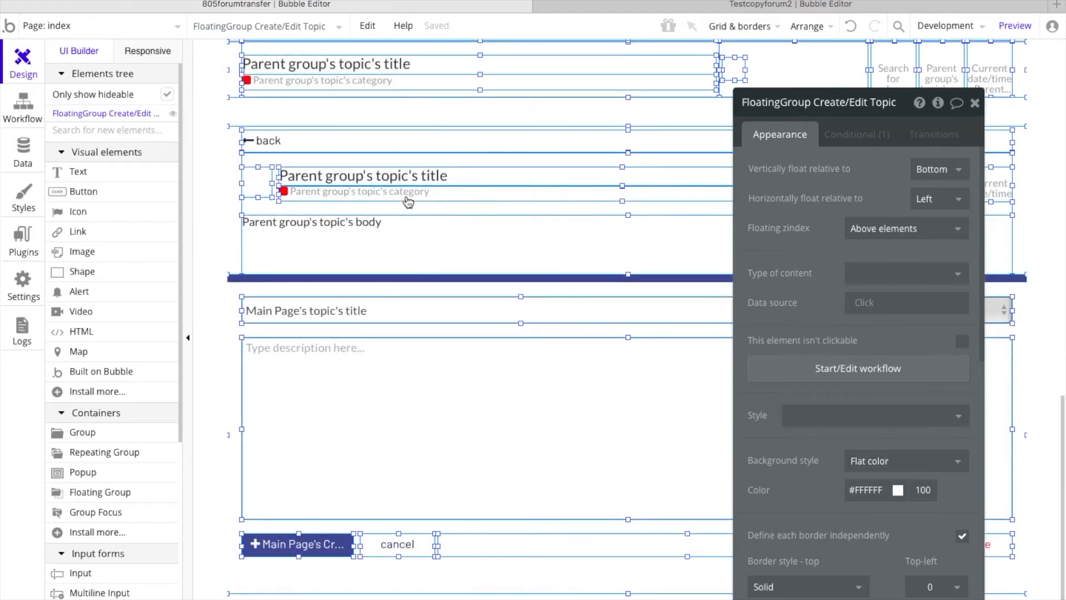
Step: Back in Testcopyforum2, delete the leftover "An element is clicked" event from the forum page's workflows and return to the page design
click(677, 5)
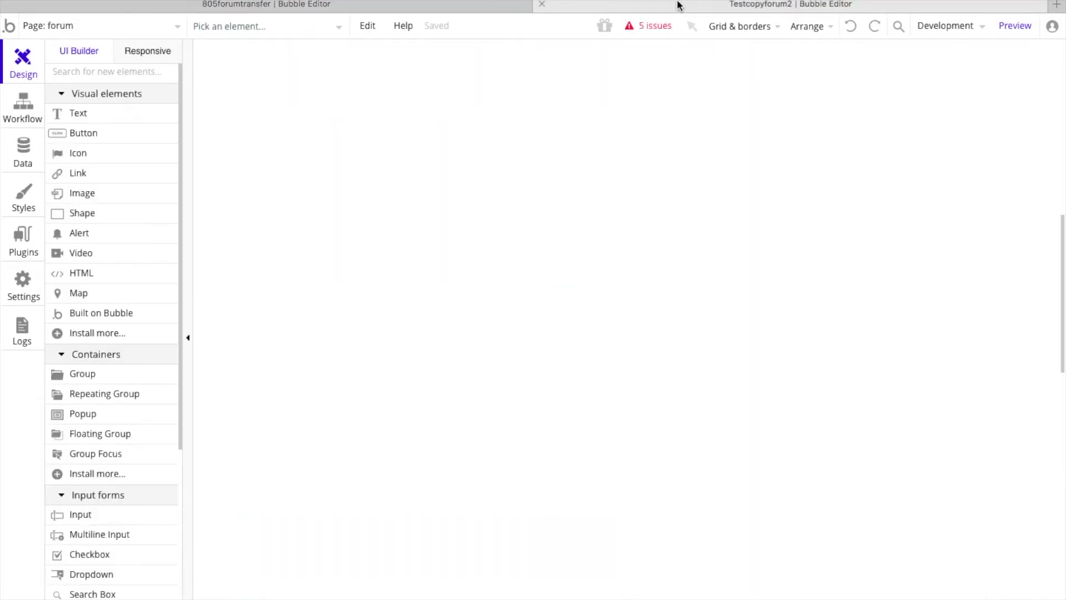
click(646, 32)
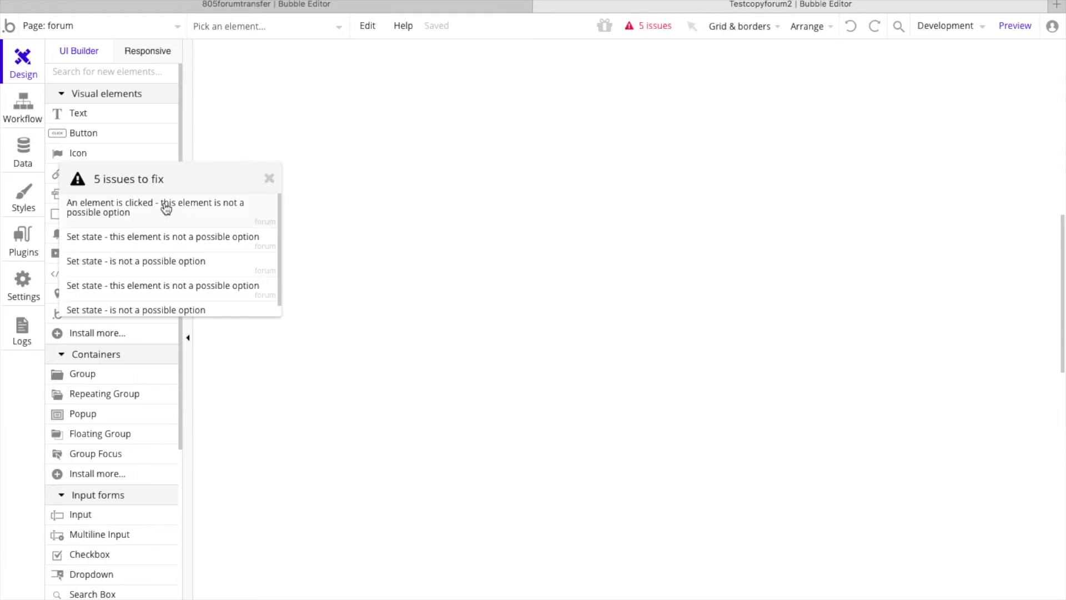
click(269, 178)
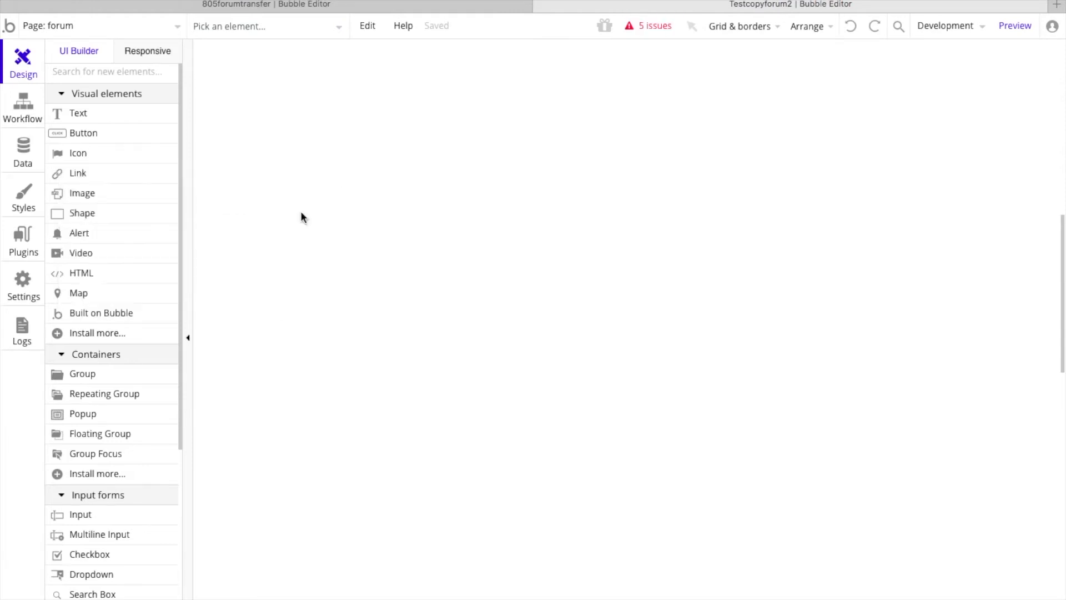
click(648, 26)
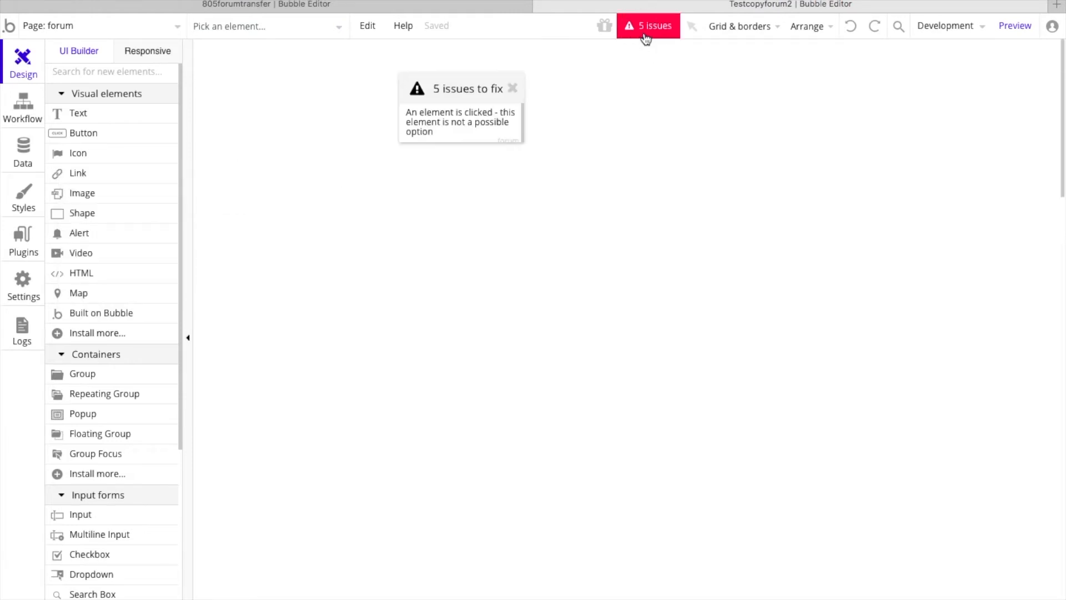
click(172, 210)
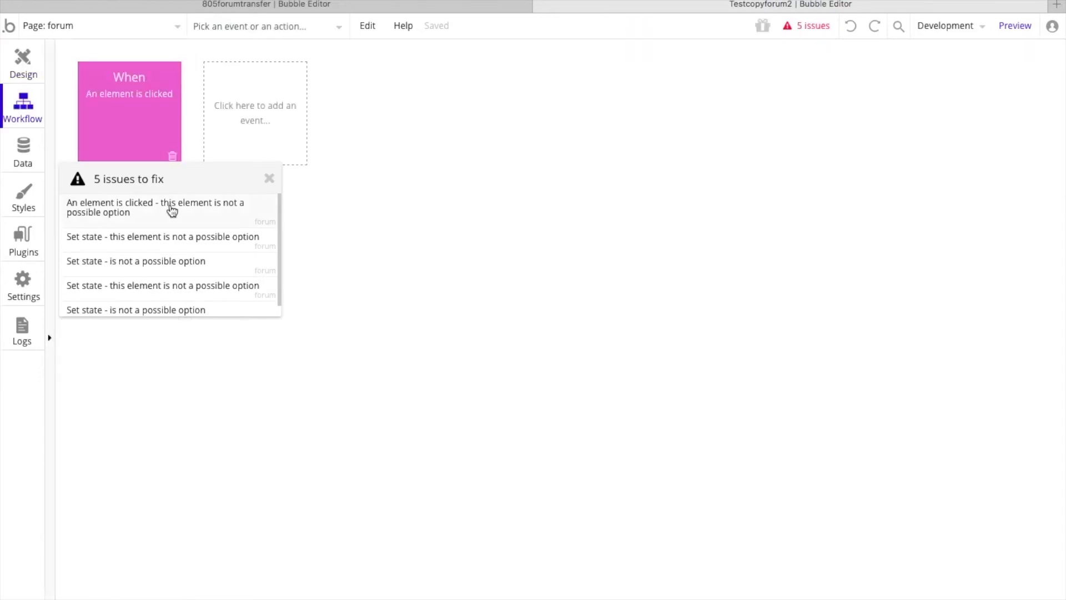
click(140, 107)
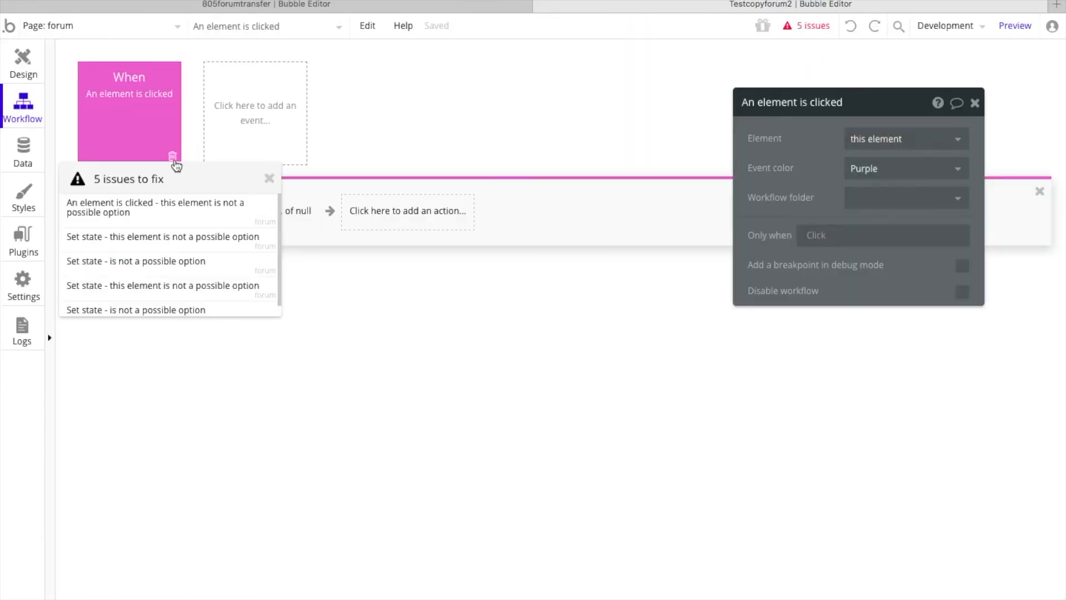
click(173, 156)
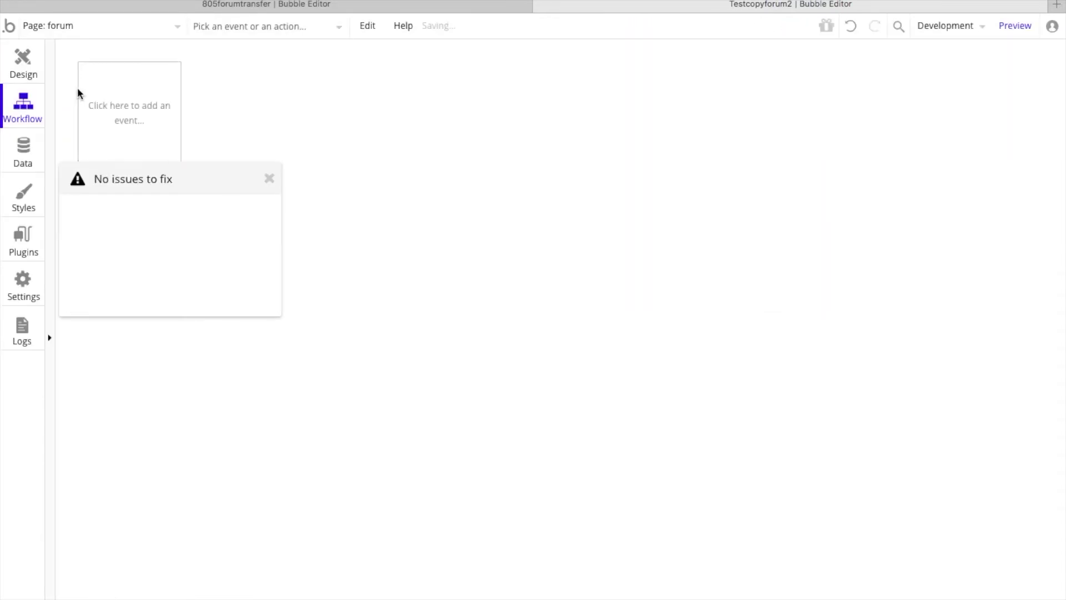
click(25, 67)
click(270, 180)
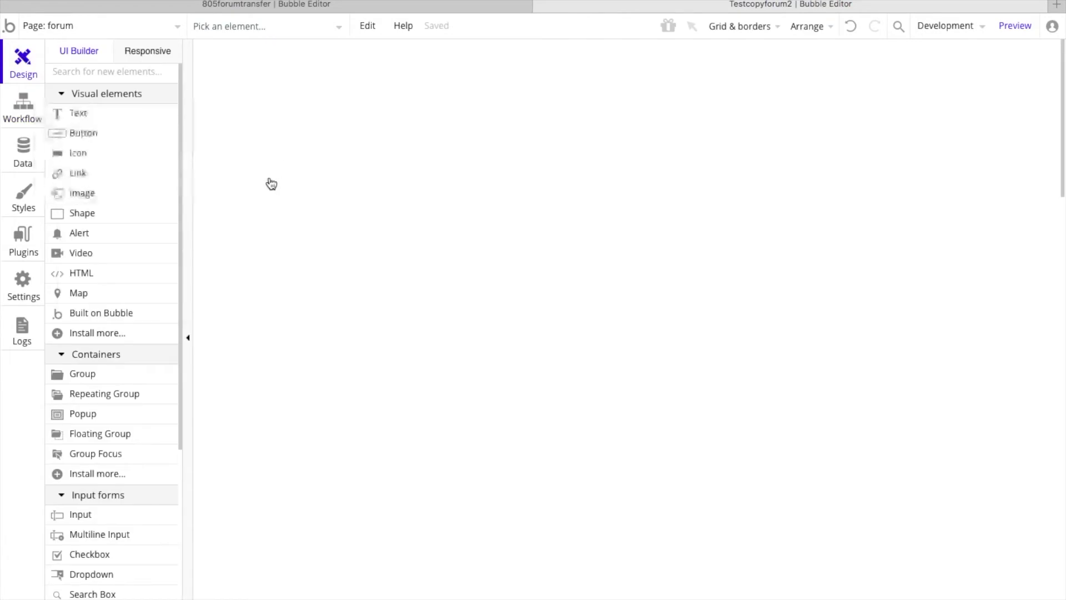
Step: Paste the copied elements with their workflows into the empty forum page, look over the whole layout and clear the selection
click(374, 27)
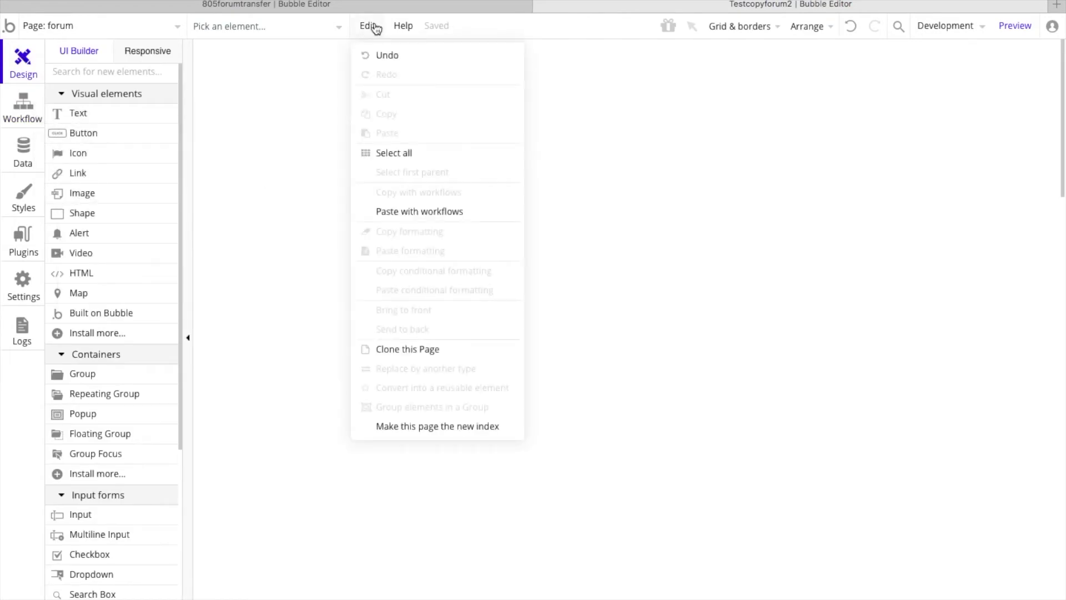
click(441, 212)
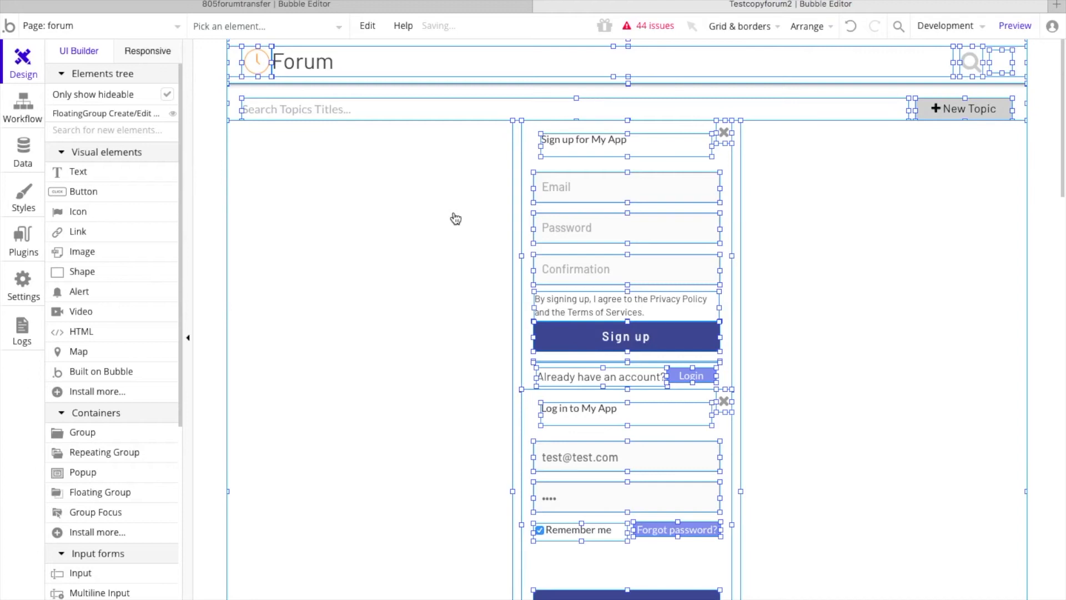
scroll(455, 218, down, 10)
scroll(454, 213, down, 2)
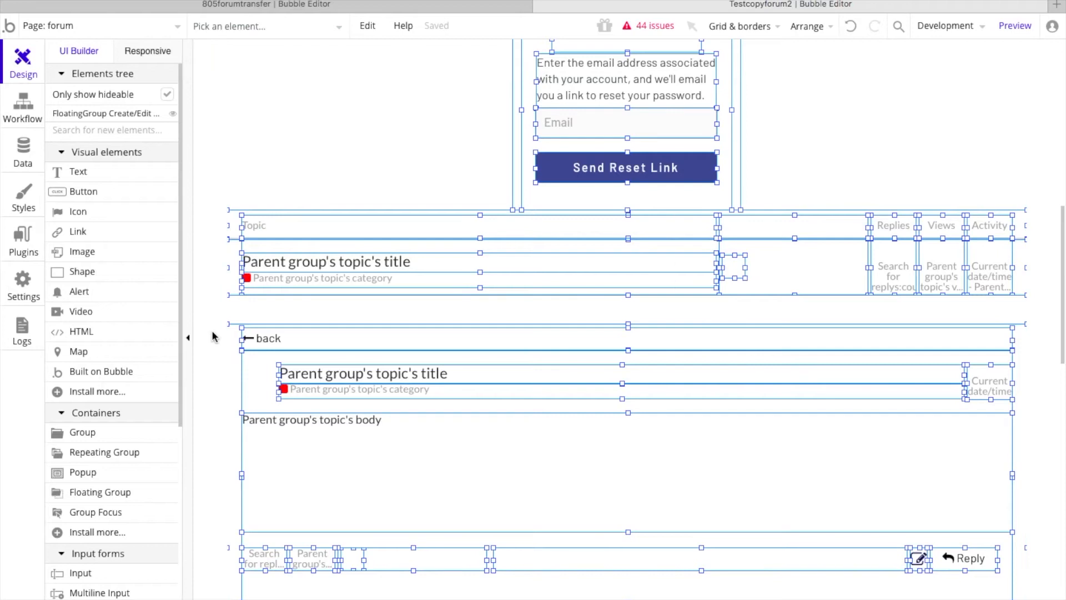
scroll(211, 329, down, 8)
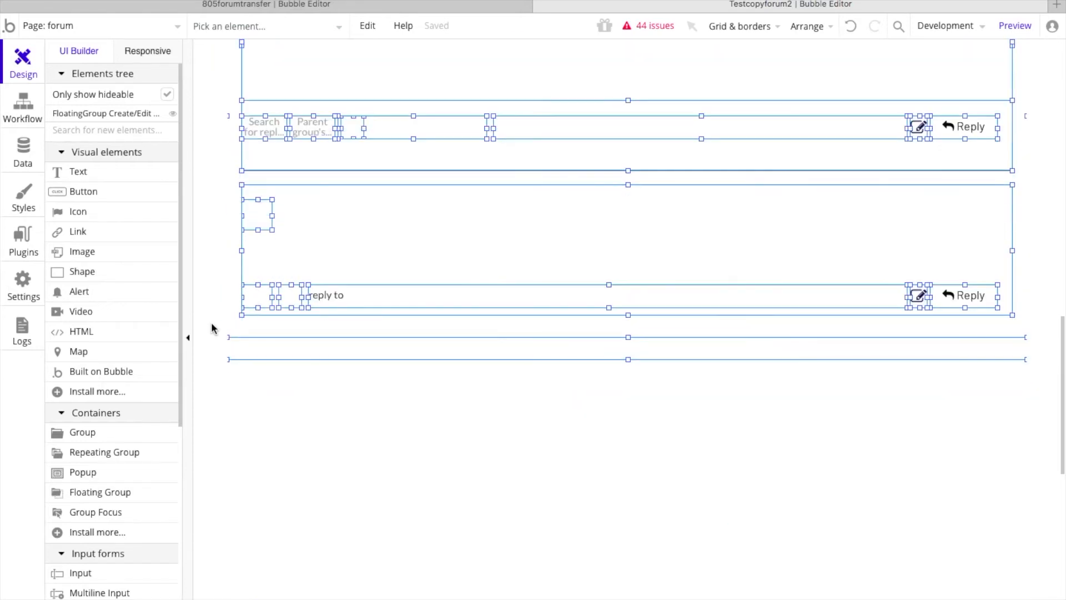
scroll(212, 328, up, 18)
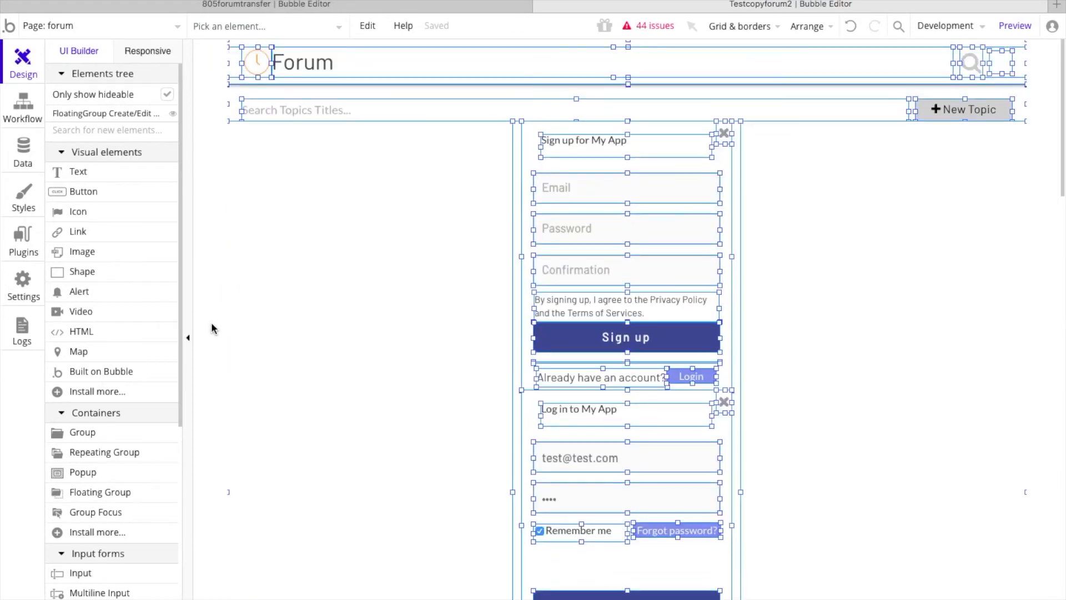
scroll(212, 328, down, 10)
scroll(212, 328, down, 4)
scroll(215, 329, up, 15)
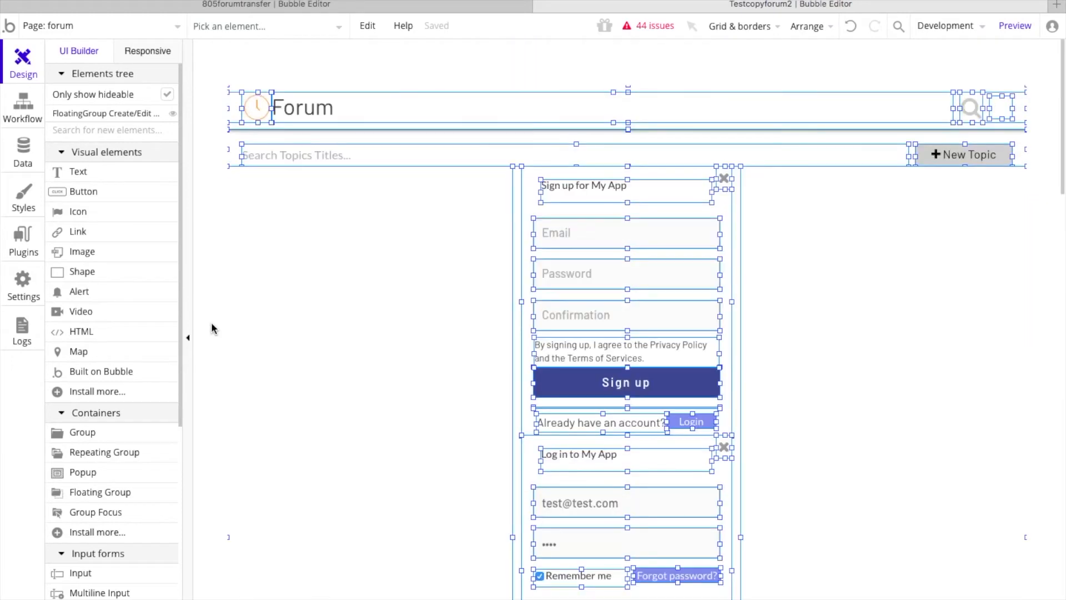
click(212, 135)
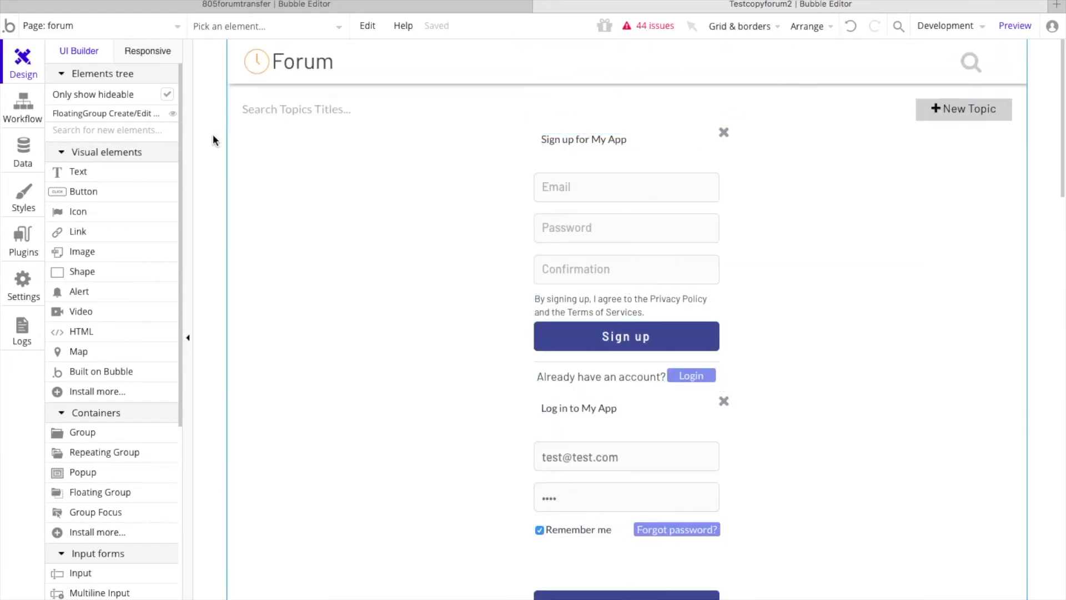
Step: From the issue list, replace the missing element in the FloatingGroup Create/Edit Topic visibility condition with Main Page
click(664, 22)
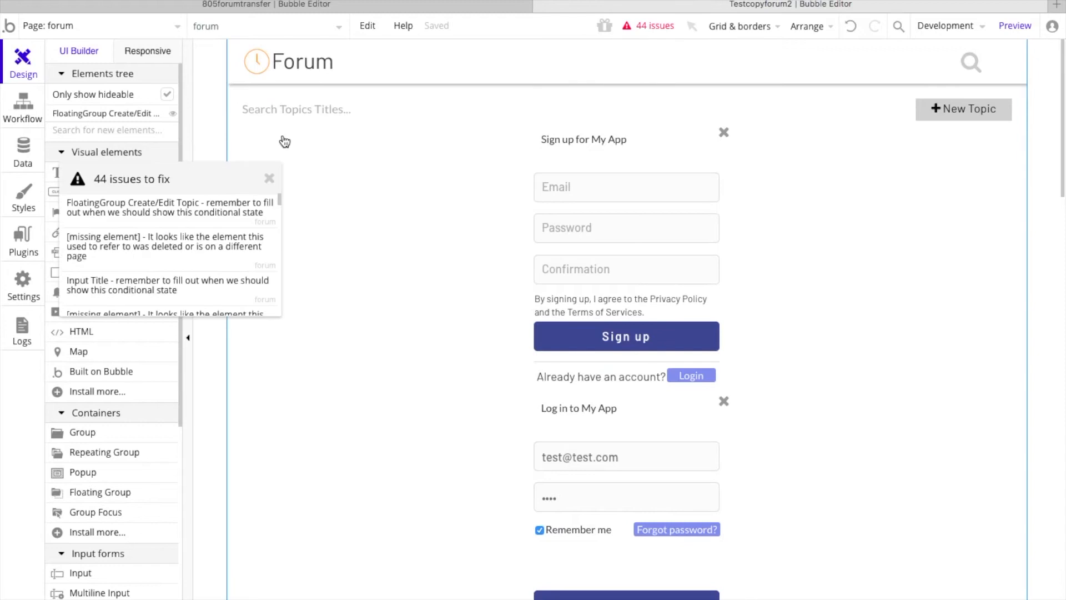
click(144, 212)
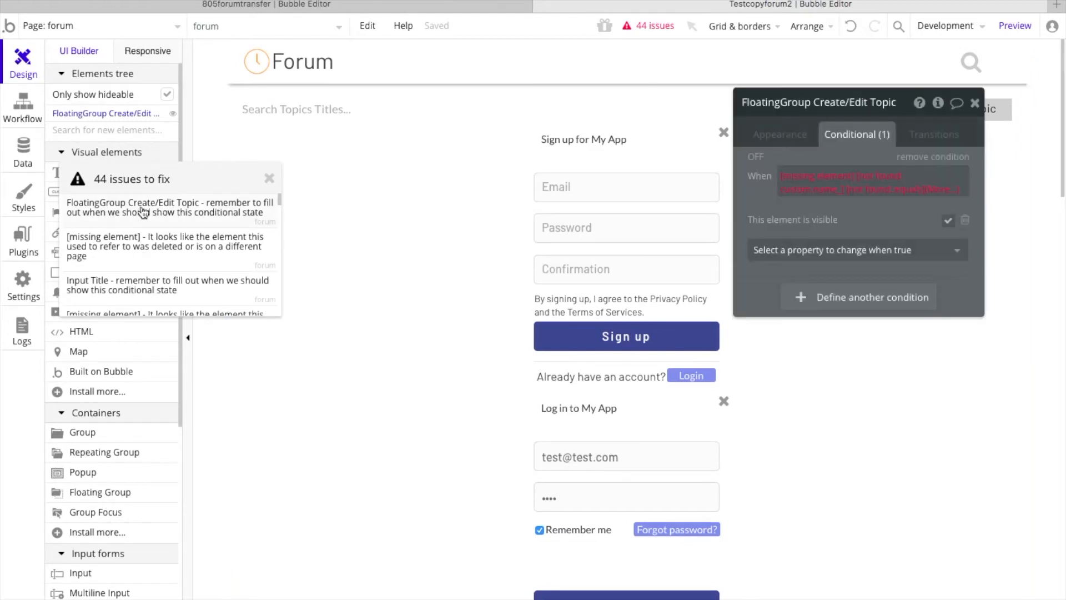
click(809, 178)
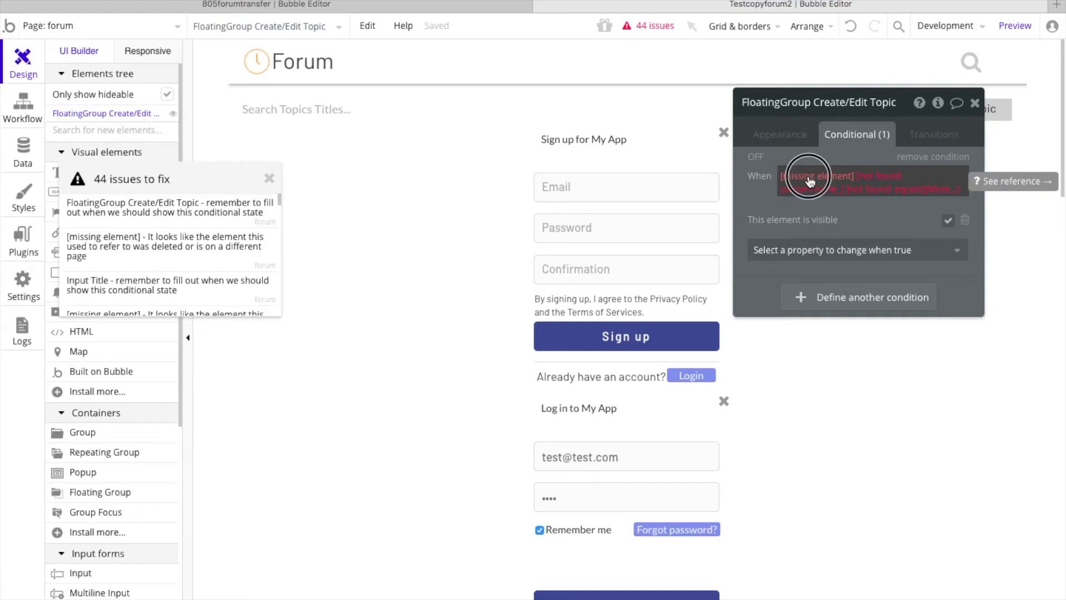
click(809, 178)
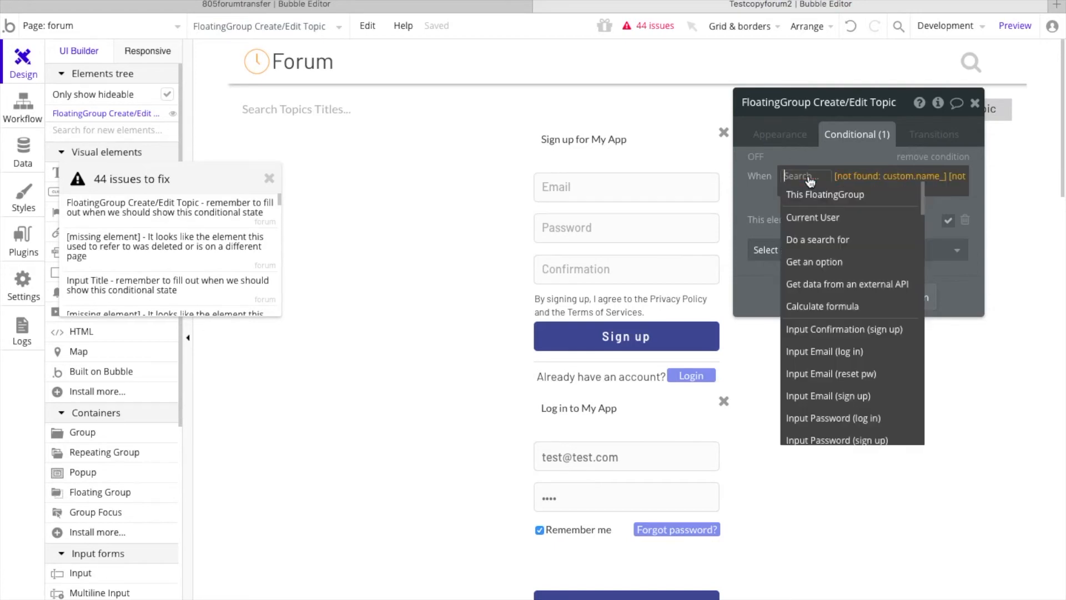
text(main)
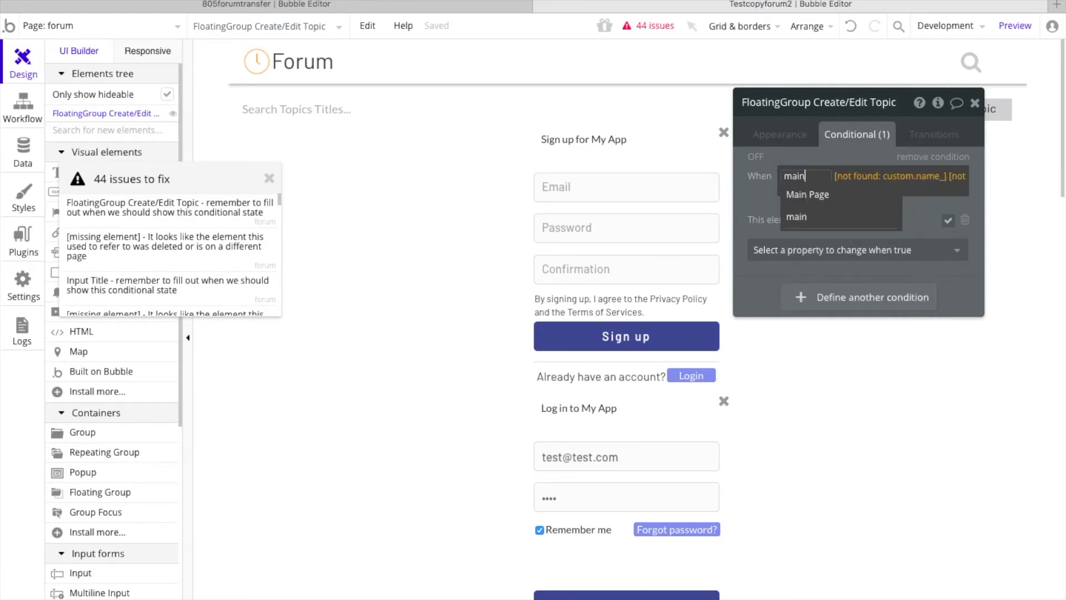
click(821, 197)
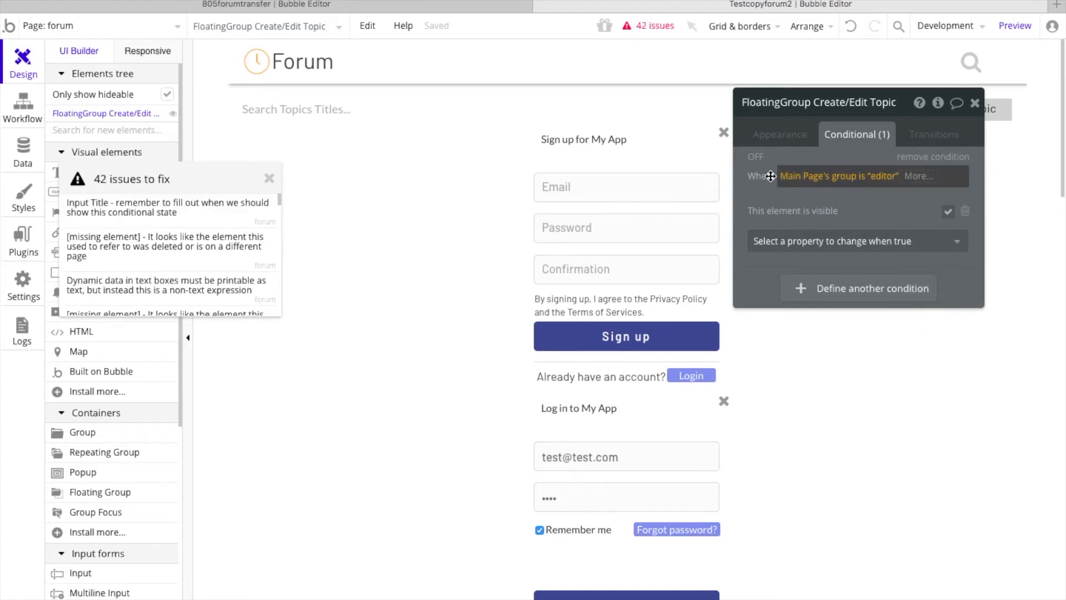
Step: Replace the missing element in the Input Title condition with Main Page
click(161, 209)
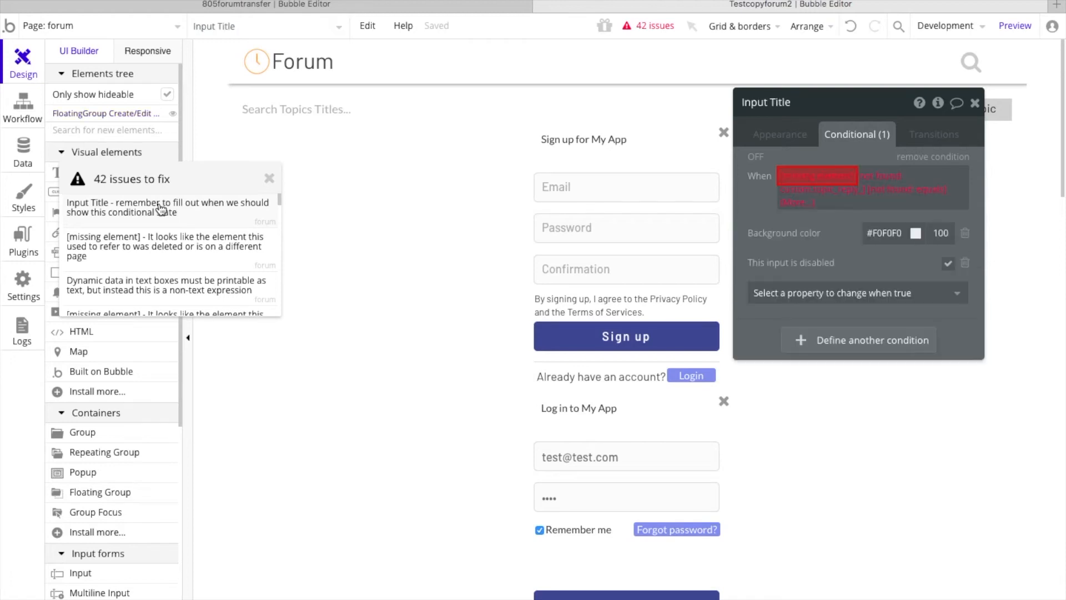
click(809, 184)
text(ma)
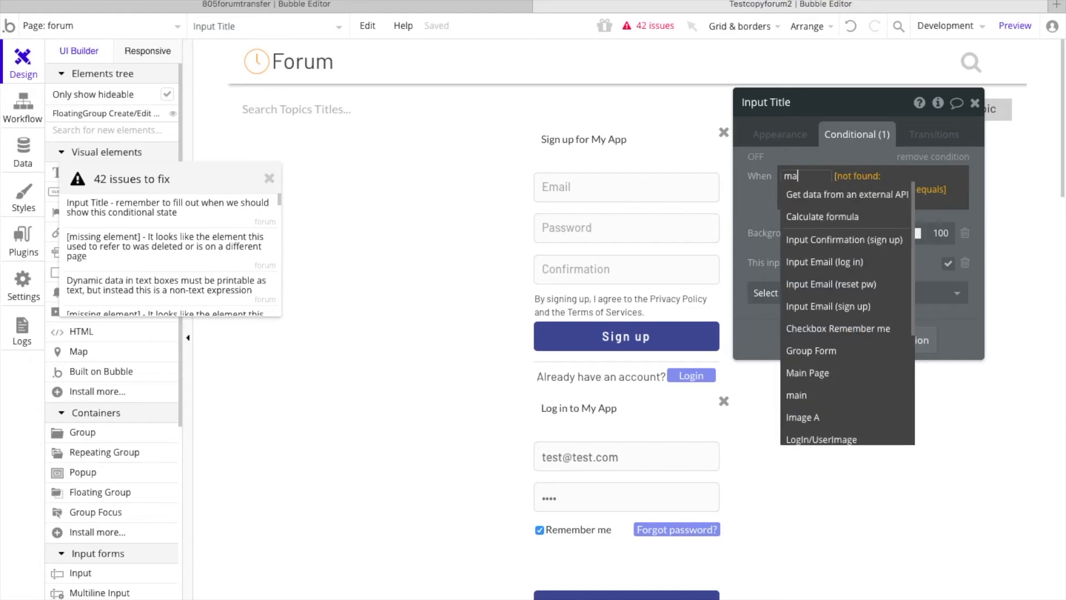
text(in)
click(821, 198)
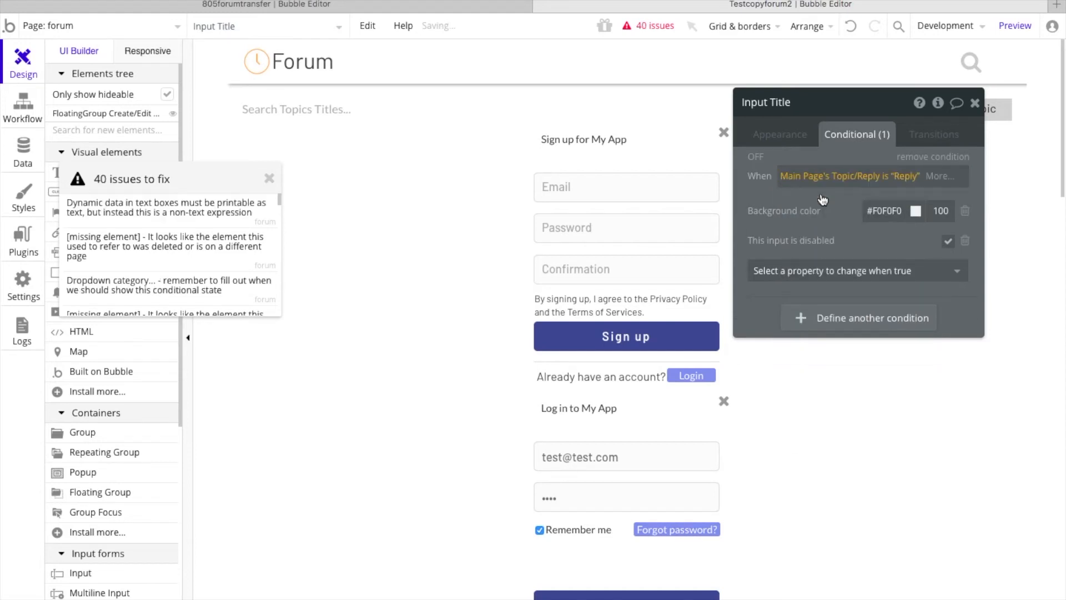
Step: Replace the missing element in Input Title's initial content with Main Page, keeping the reference to the topic's title
click(146, 218)
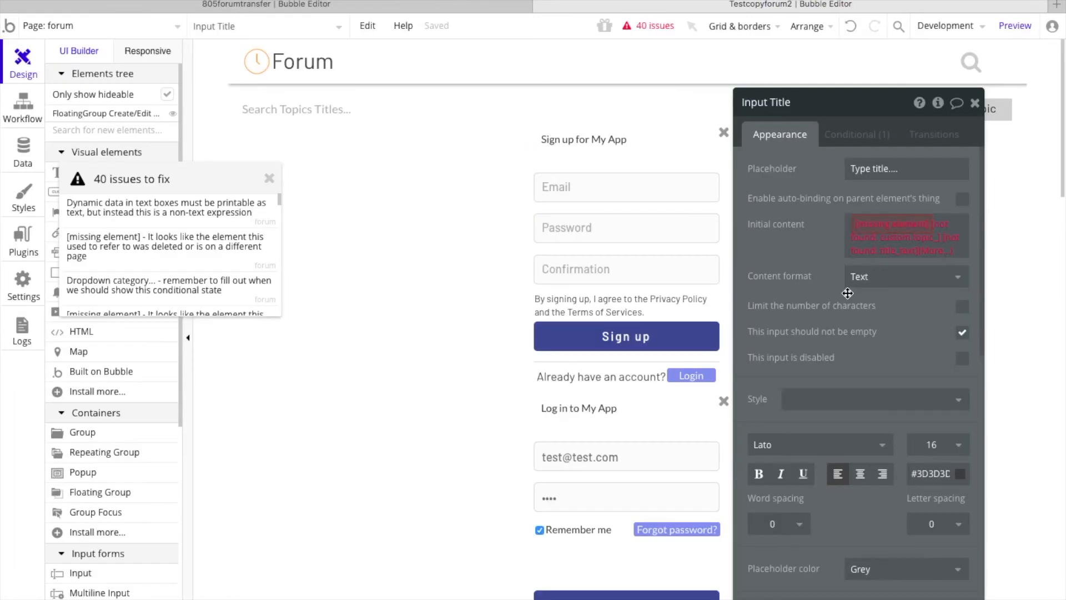
click(874, 227)
text(main)
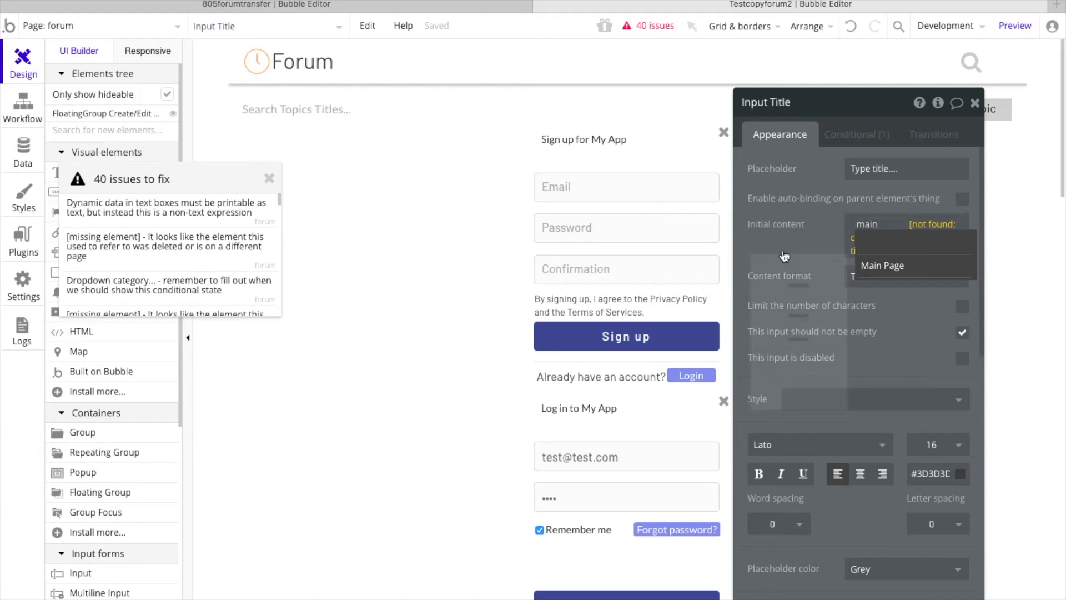
click(769, 201)
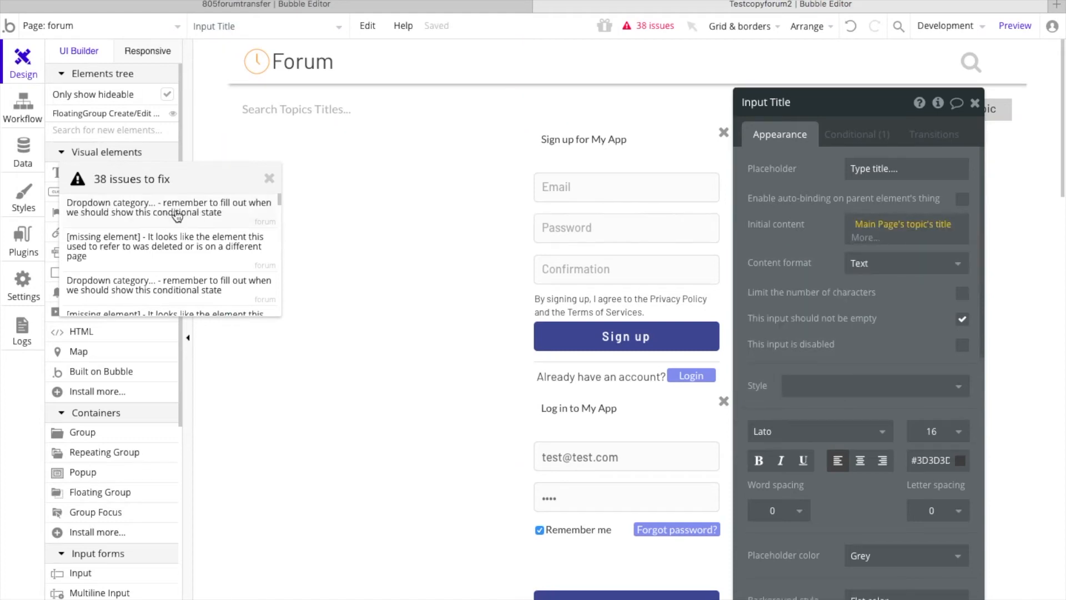
Step: Replace the missing element in both of Dropdown category's conditions with Main Page
click(178, 213)
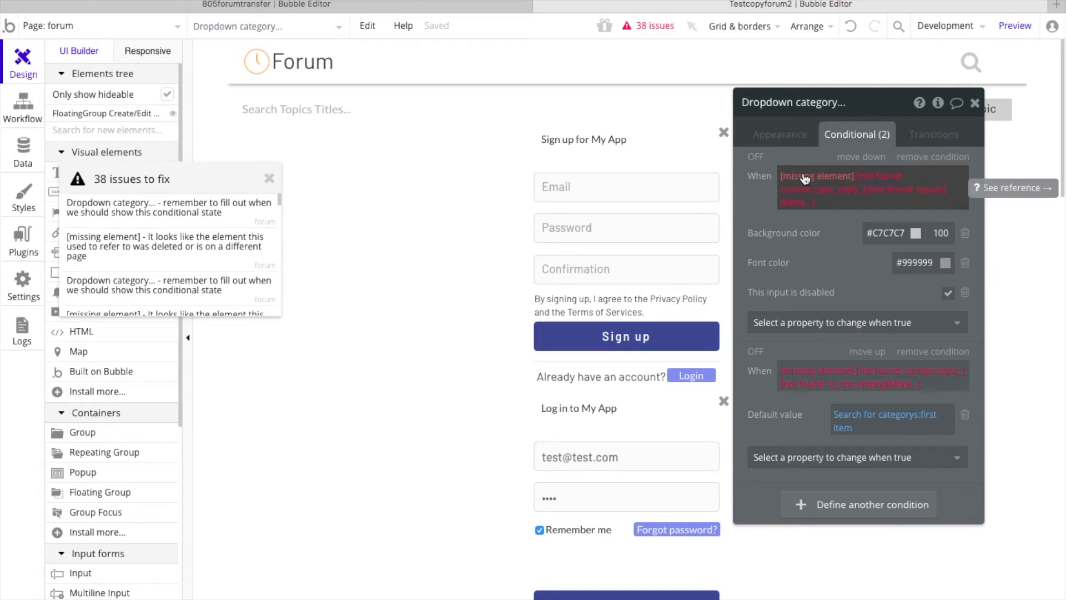
click(804, 178)
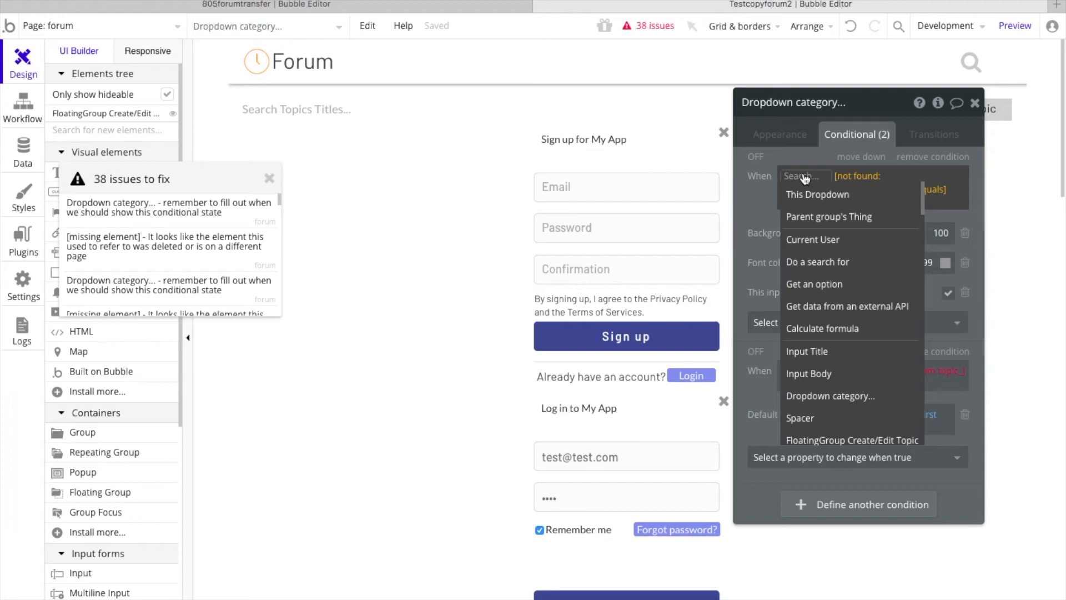
text(main)
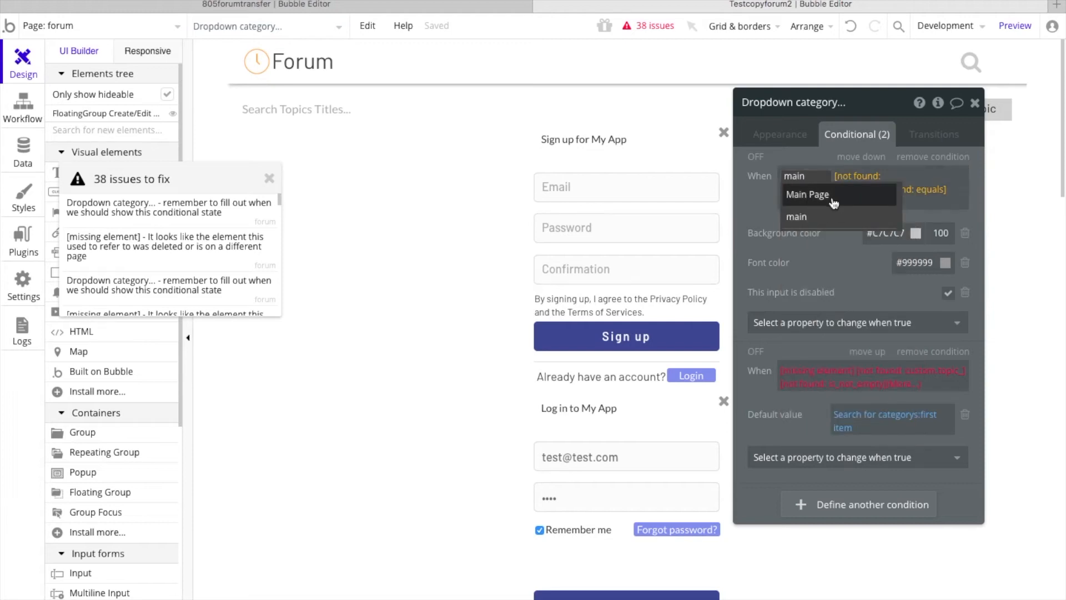
click(833, 203)
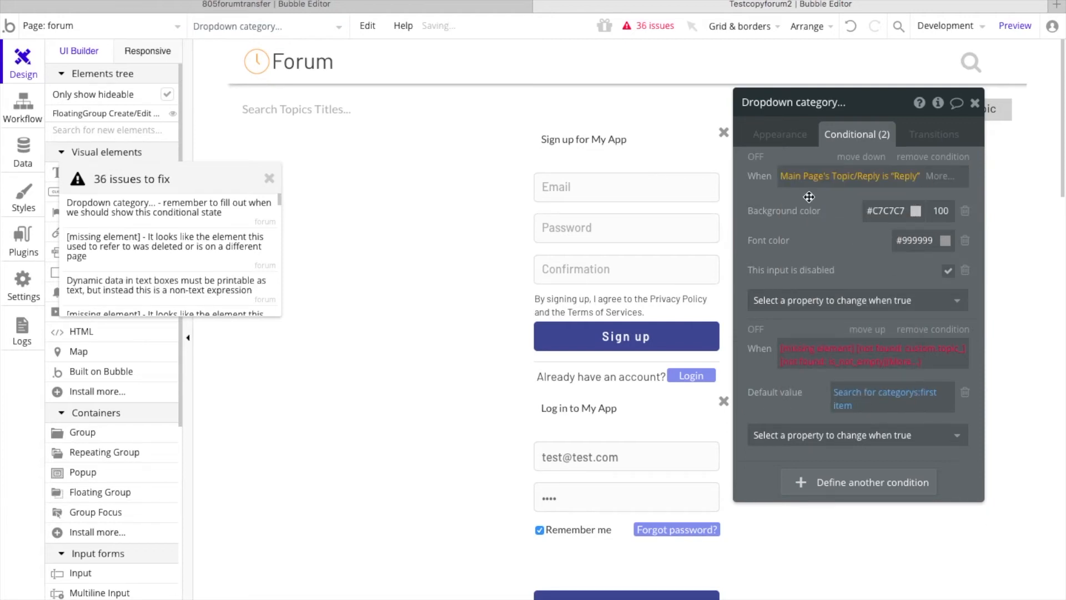
click(808, 351)
text(main)
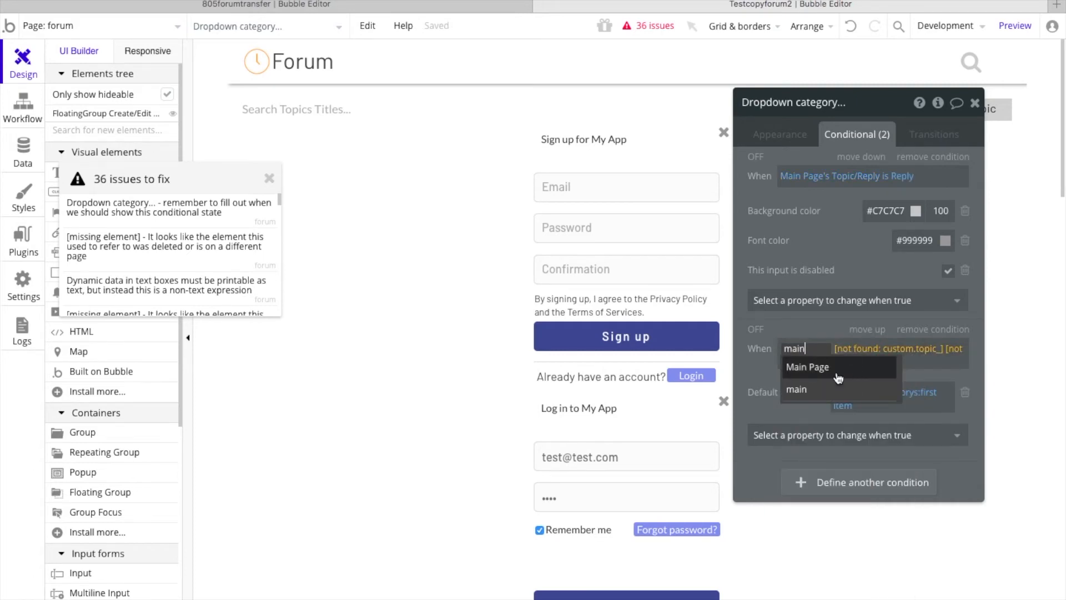
click(839, 378)
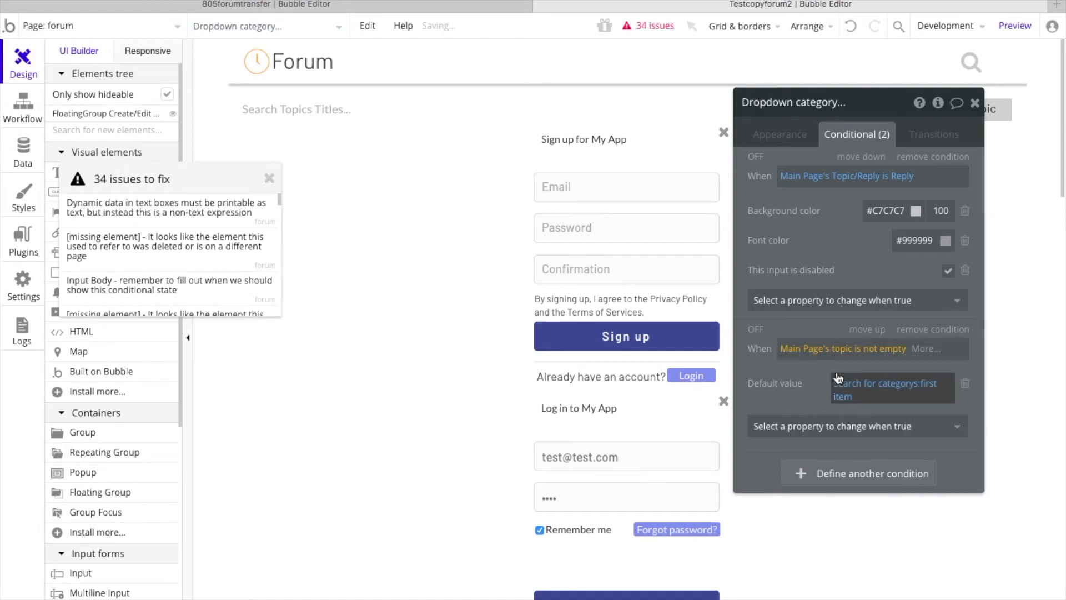
Step: In the categorys search behind Dropdown category's conditional default value, replace the missing element in the text constraint with Main Page
click(838, 378)
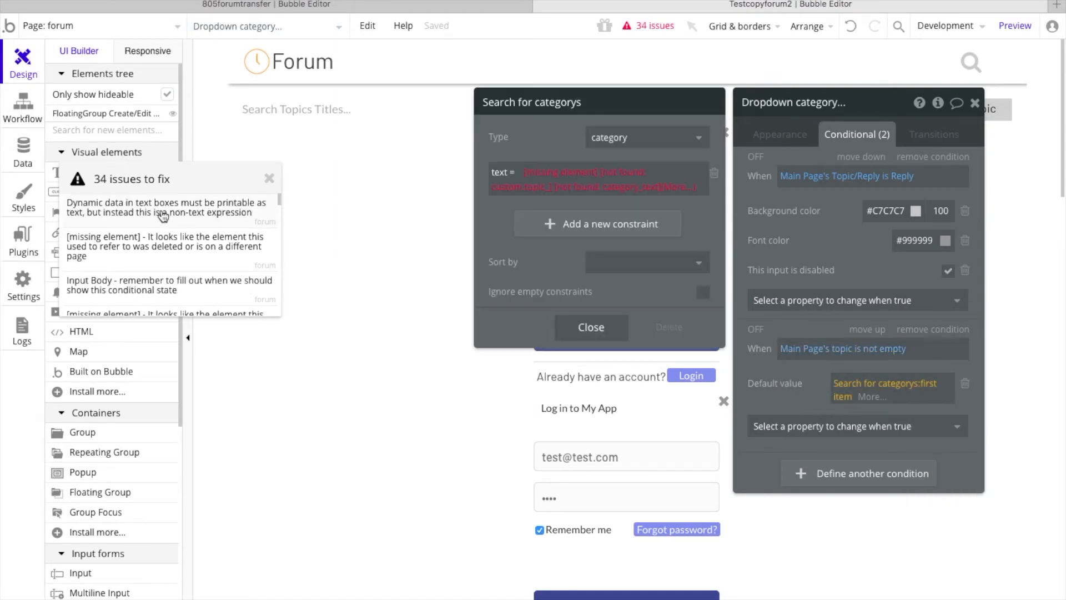
click(555, 175)
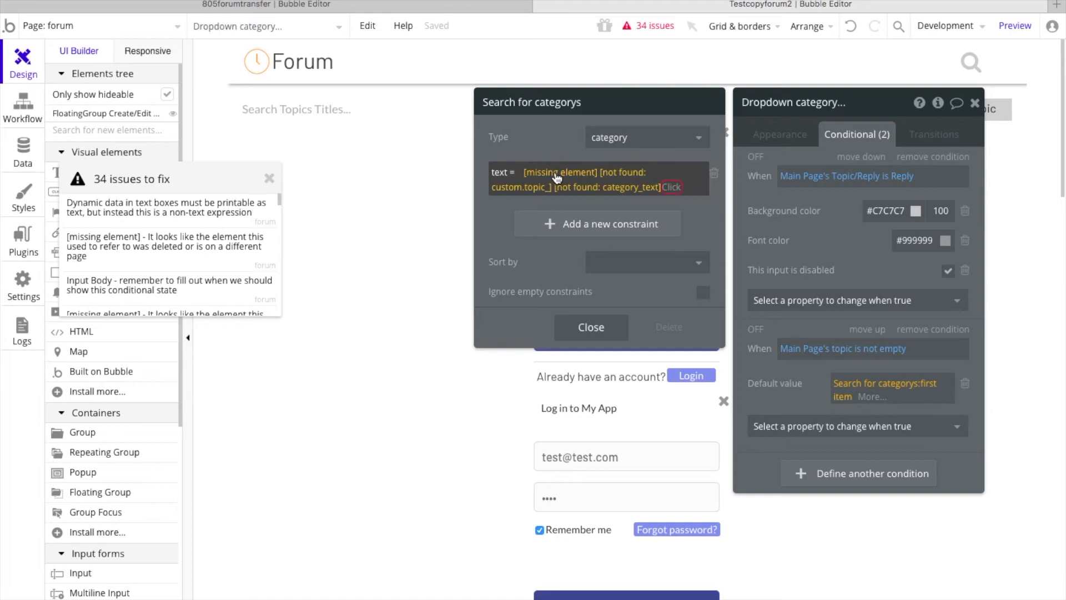
click(557, 175)
text(main)
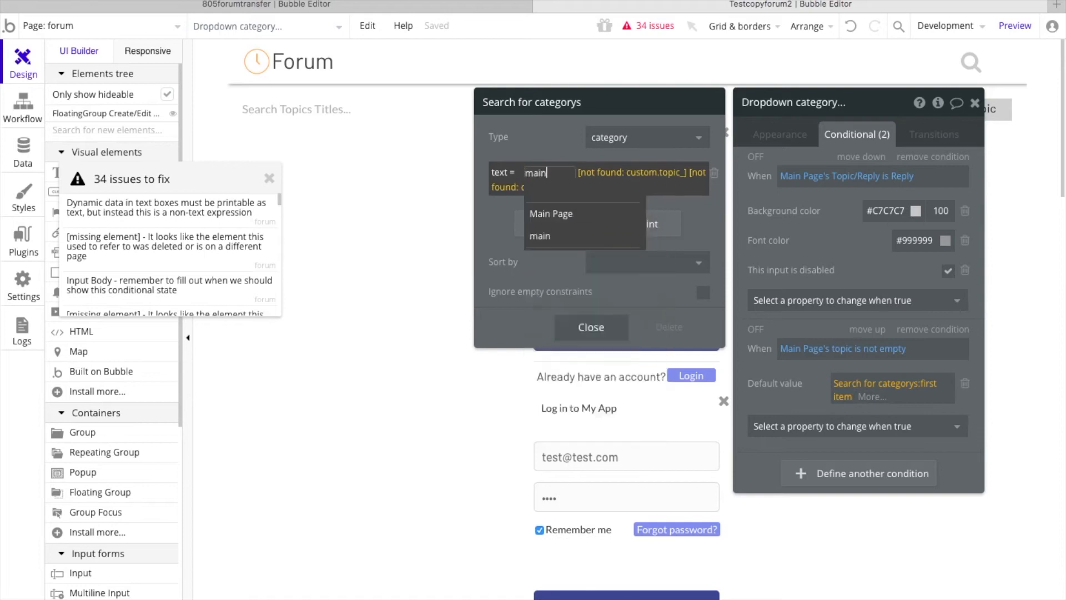
click(578, 215)
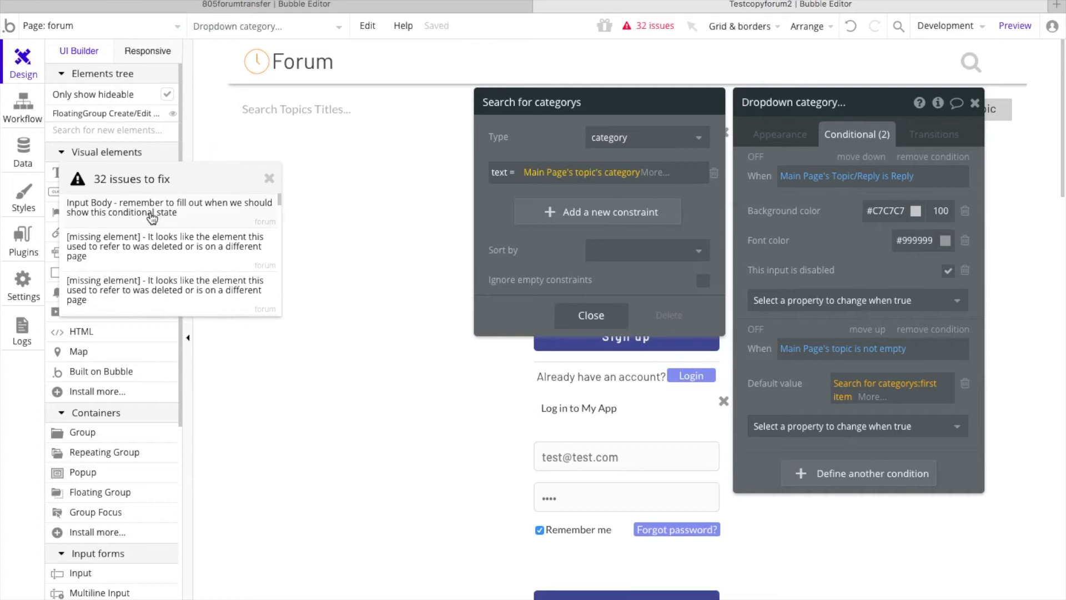
Step: From the issue list, open Input Body's conditions and replace the first missing element in its first condition with Main Page
click(143, 216)
click(143, 216)
click(810, 179)
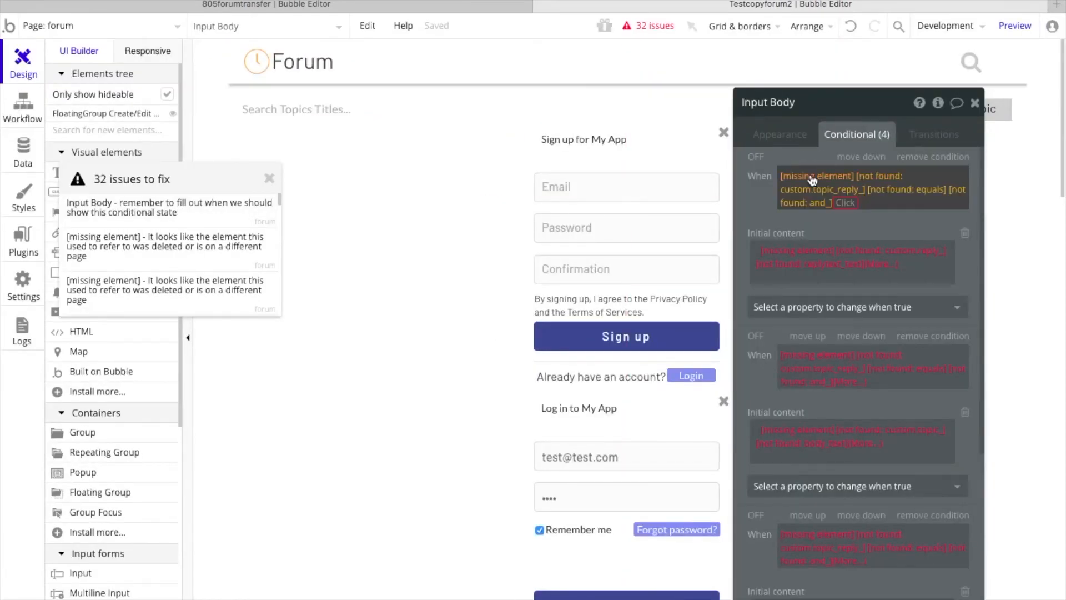
click(811, 179)
text(main)
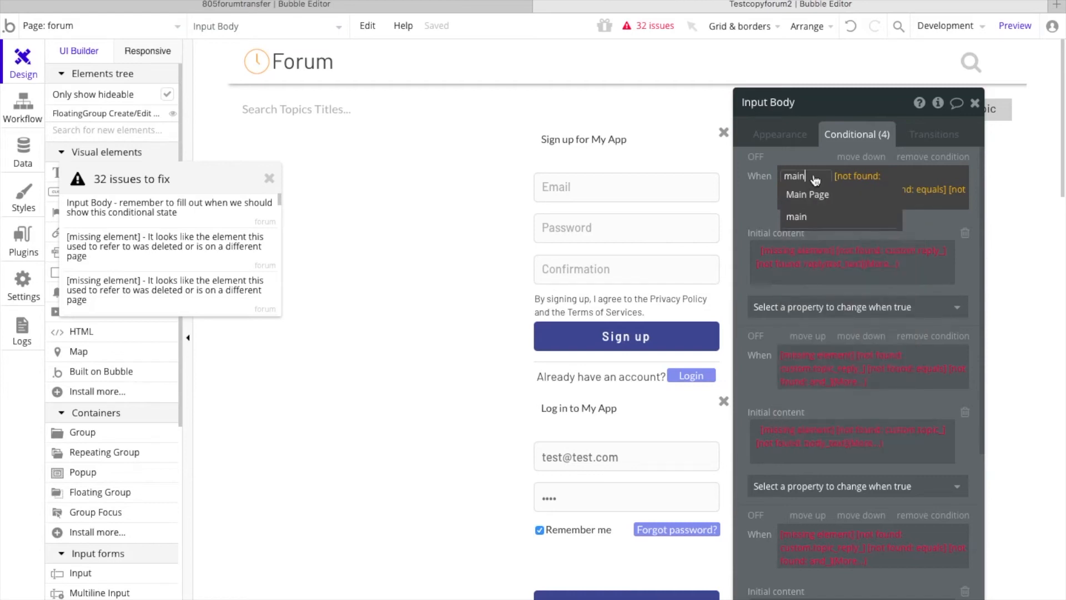
click(826, 203)
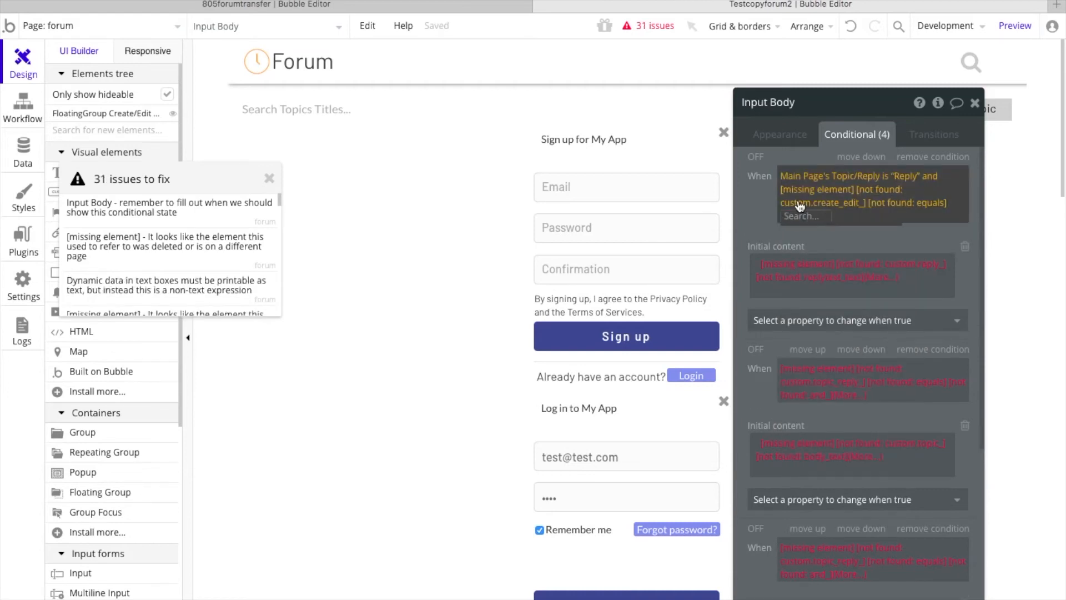
Step: Rebuild the second half of Input Body's first condition as Main Page's Create/Edit is Edit
mouse_move(822, 195)
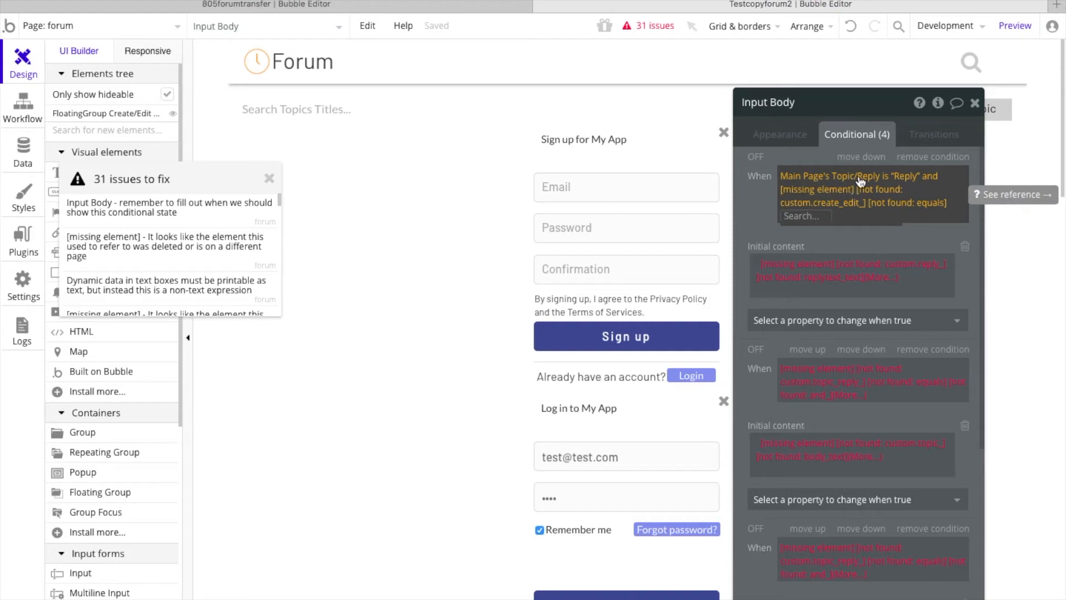
click(818, 195)
text(main)
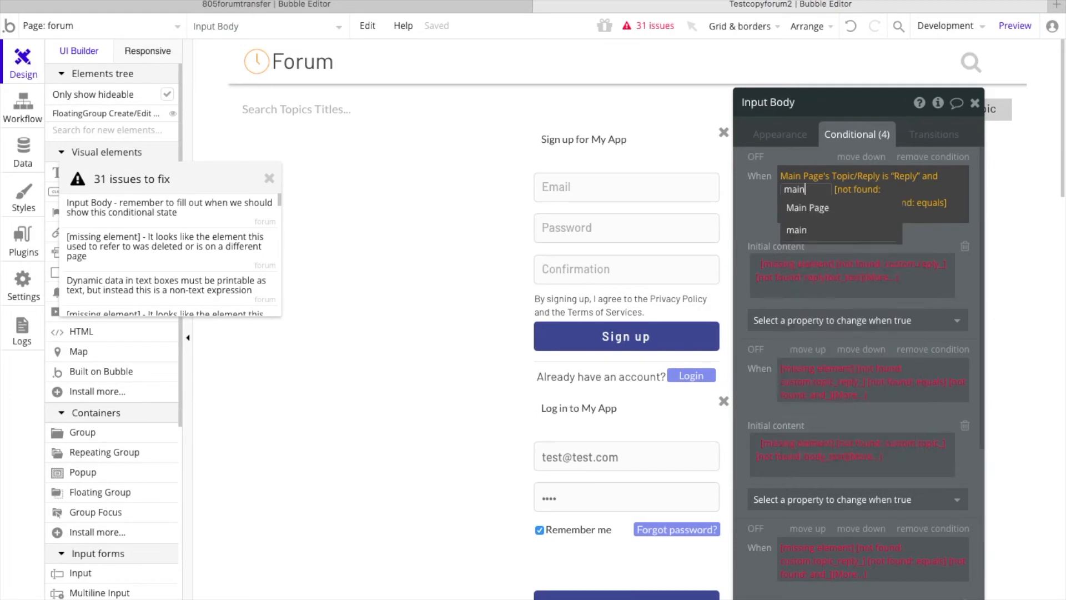
click(829, 214)
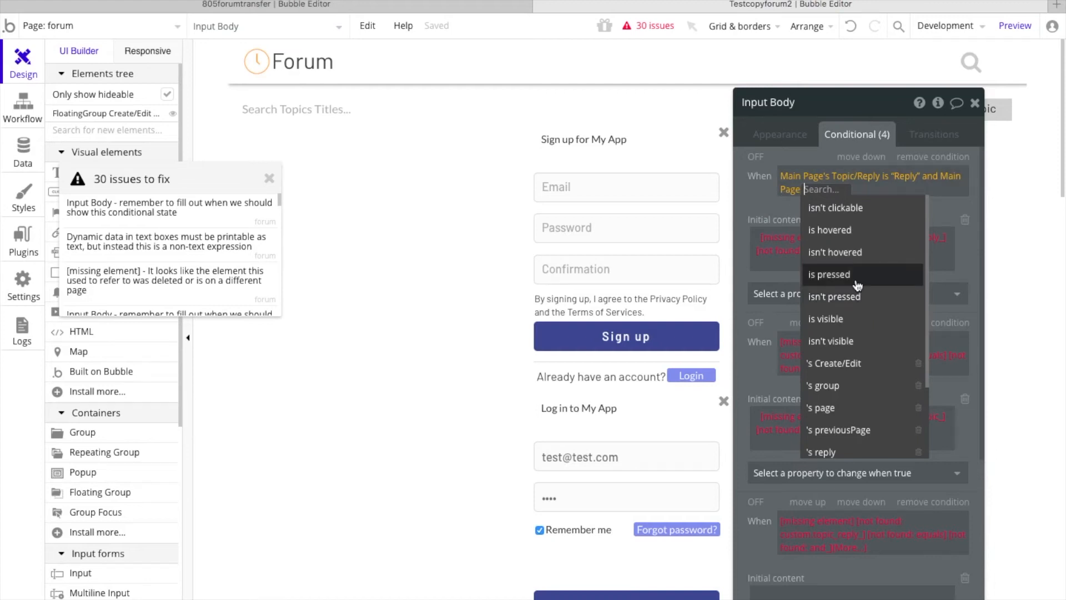
click(859, 364)
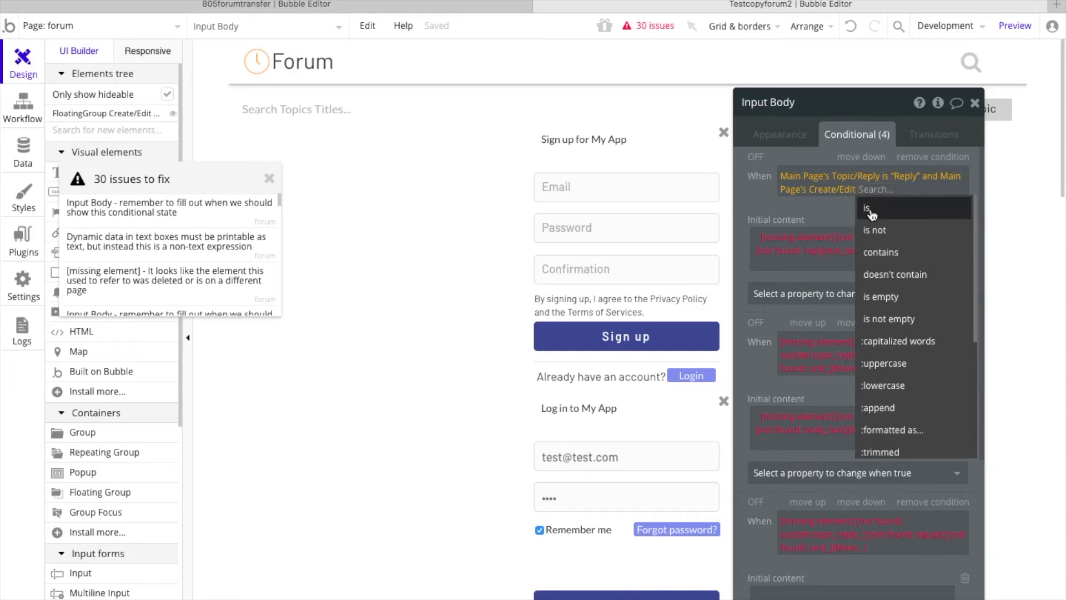
click(870, 212)
text(Edit)
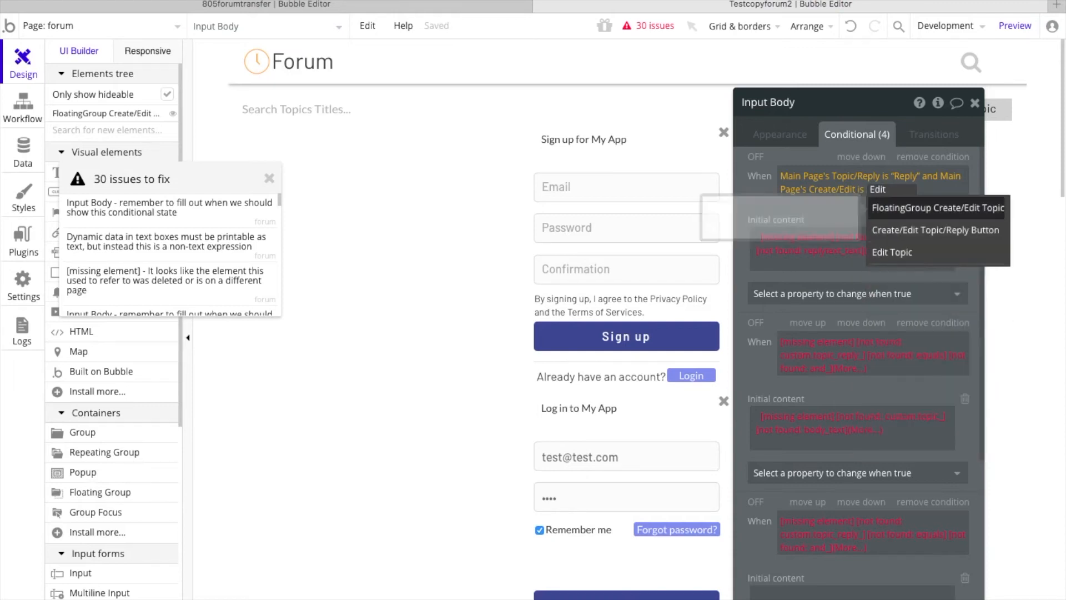
click(760, 191)
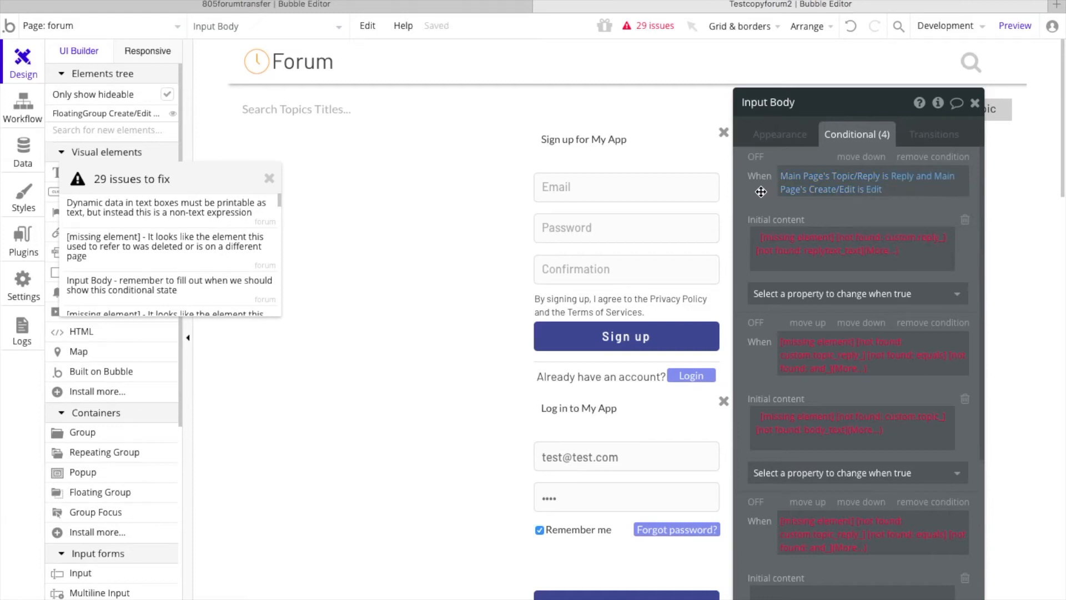
Step: Replace the missing element in the initial content of Input Body's first condition with Main Page
click(790, 240)
text(main)
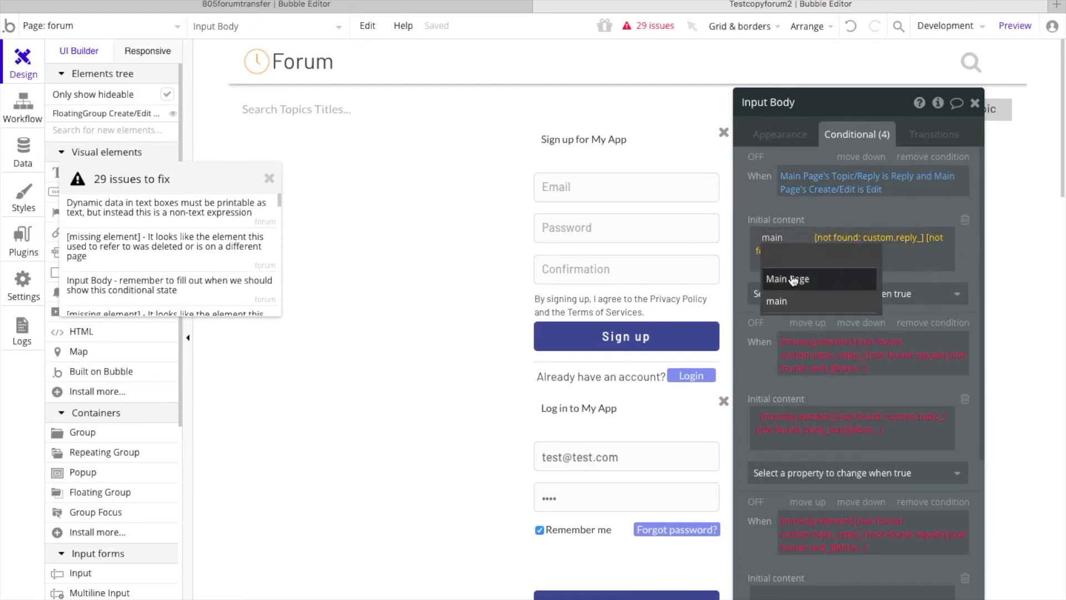
click(791, 278)
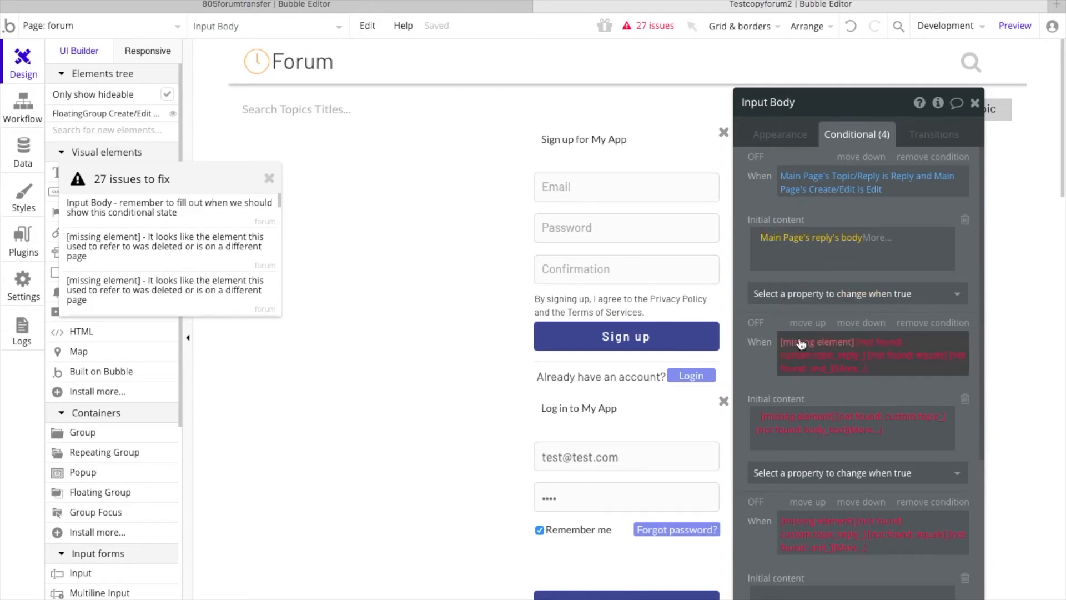
Step: Replace the first missing element in Input Body's second condition with Main Page
scroll(801, 345, down, 2)
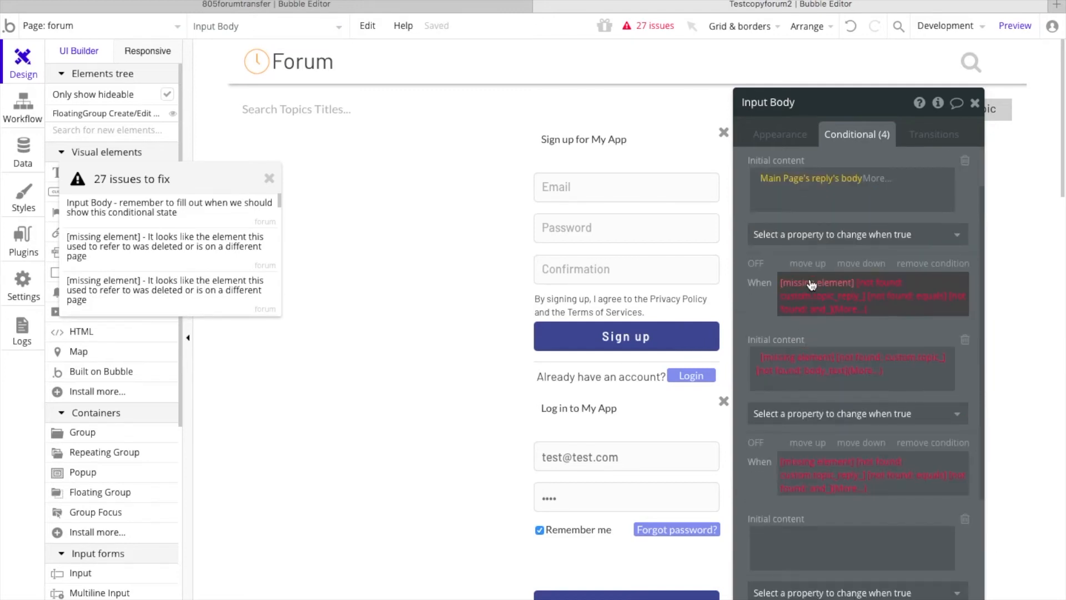
scroll(812, 285, up, 2)
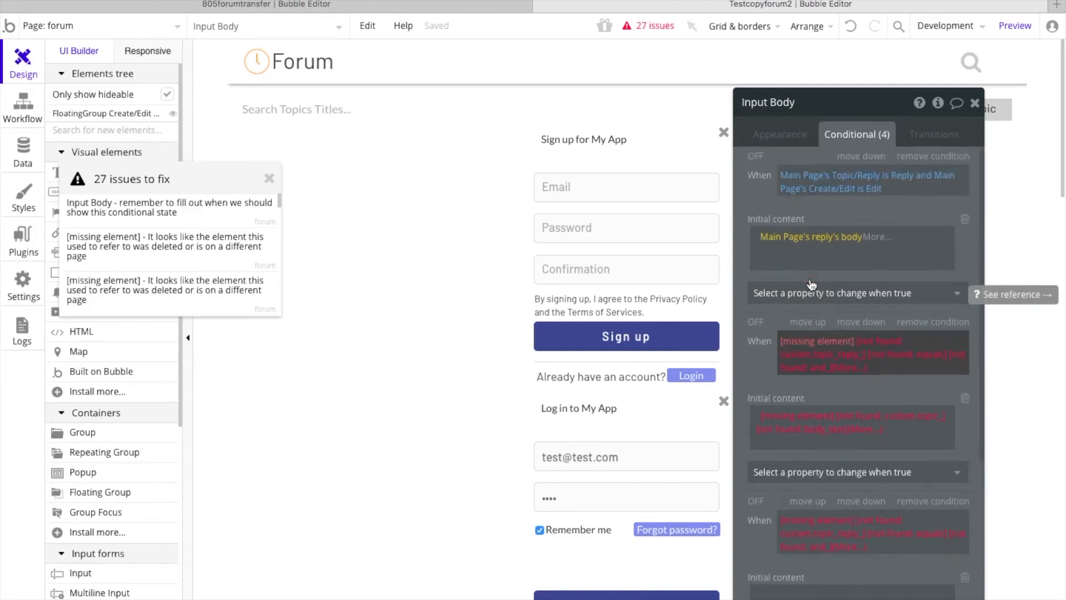
click(809, 345)
text(main)
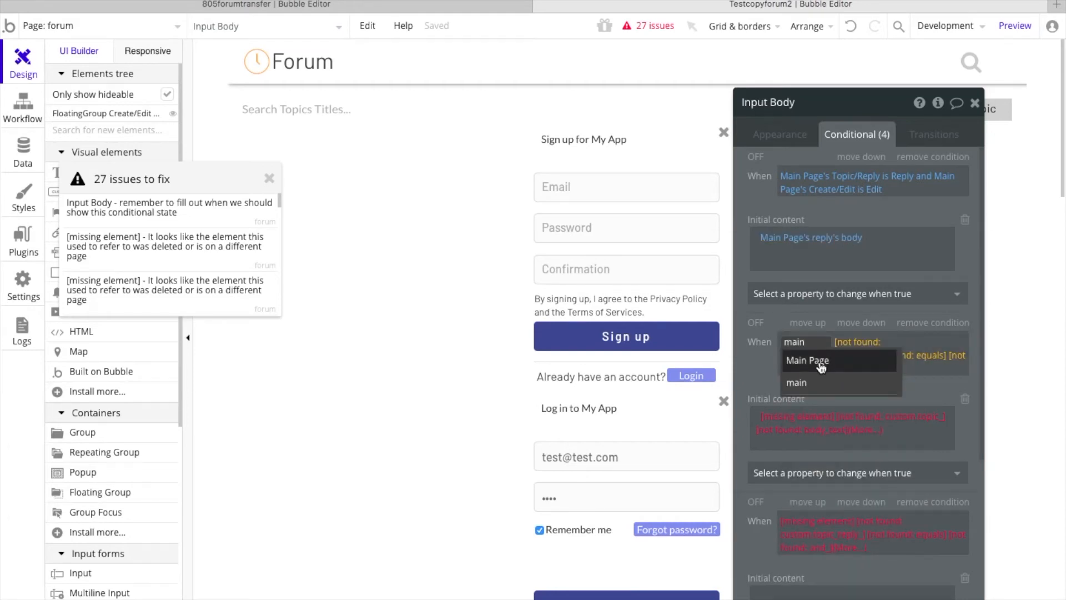
click(820, 362)
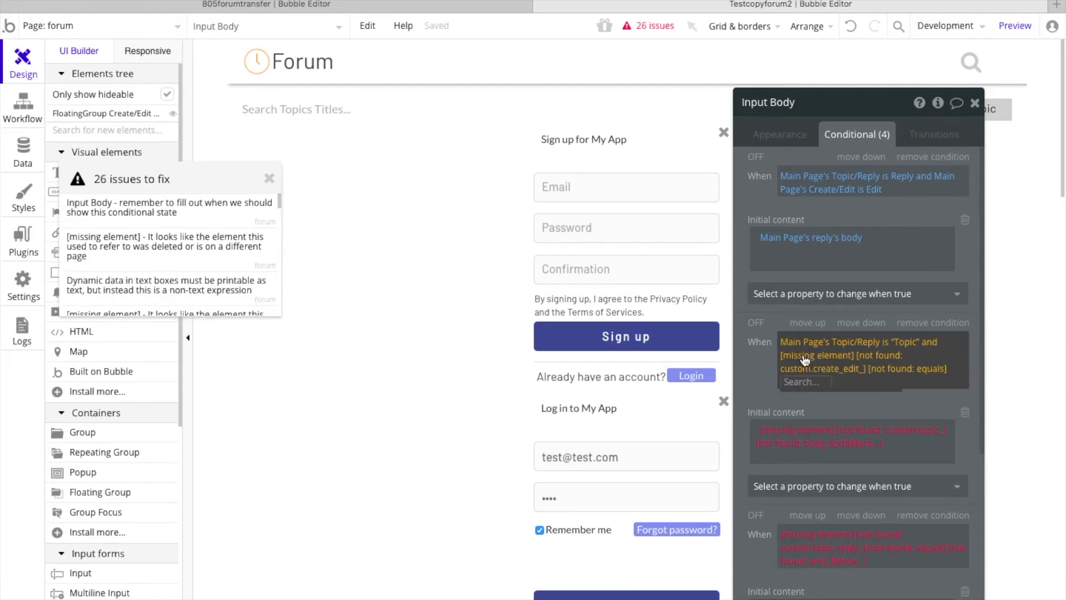
Step: Rebuild the second half of Input Body's second condition as Main Page's Create/Edit is Edit
text(main)
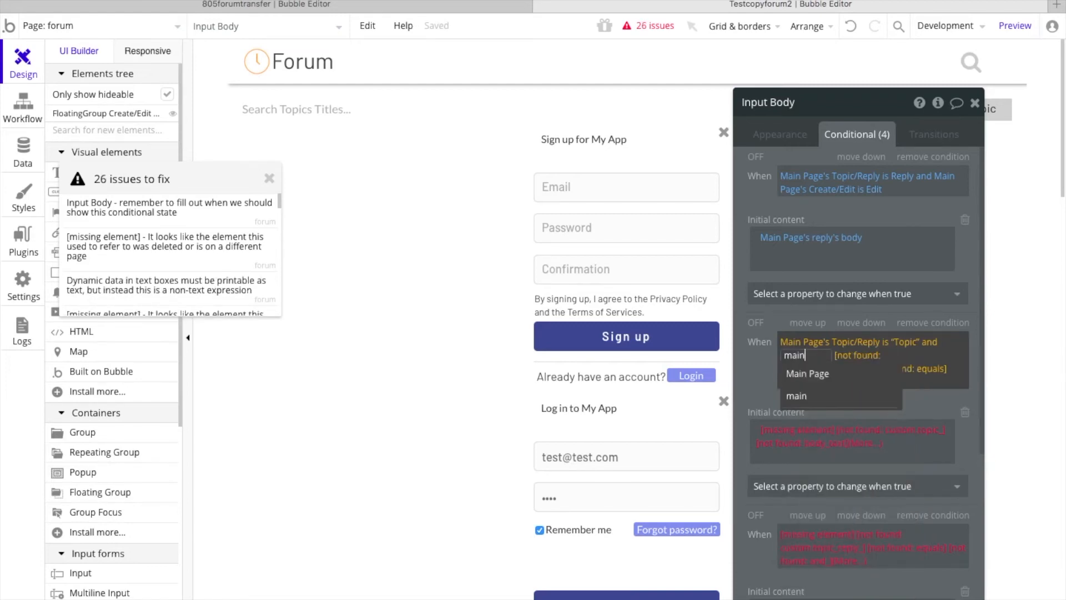
click(836, 377)
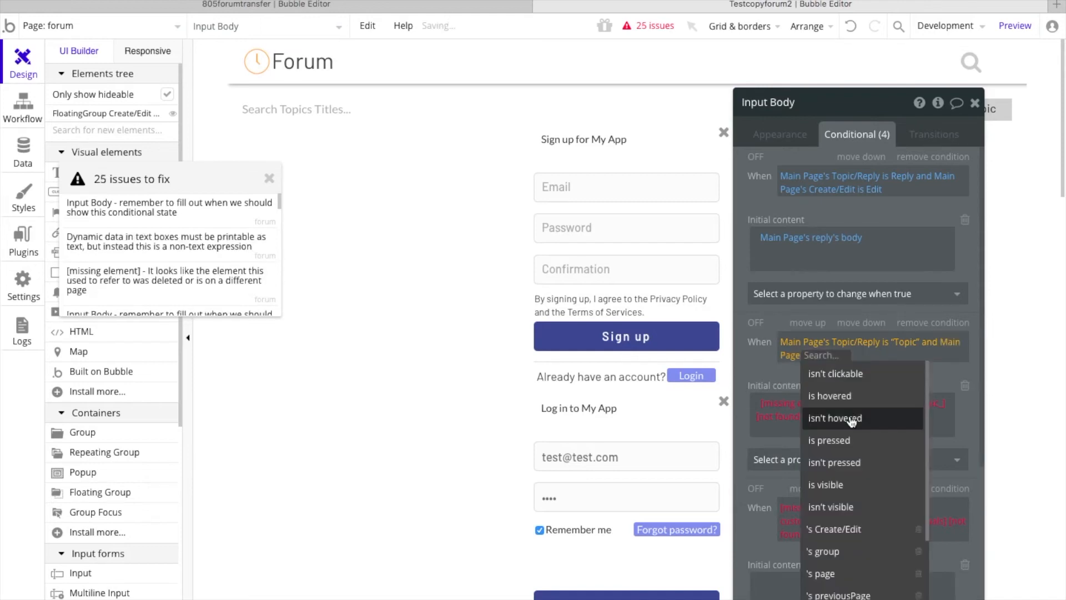
scroll(844, 500, down, 1)
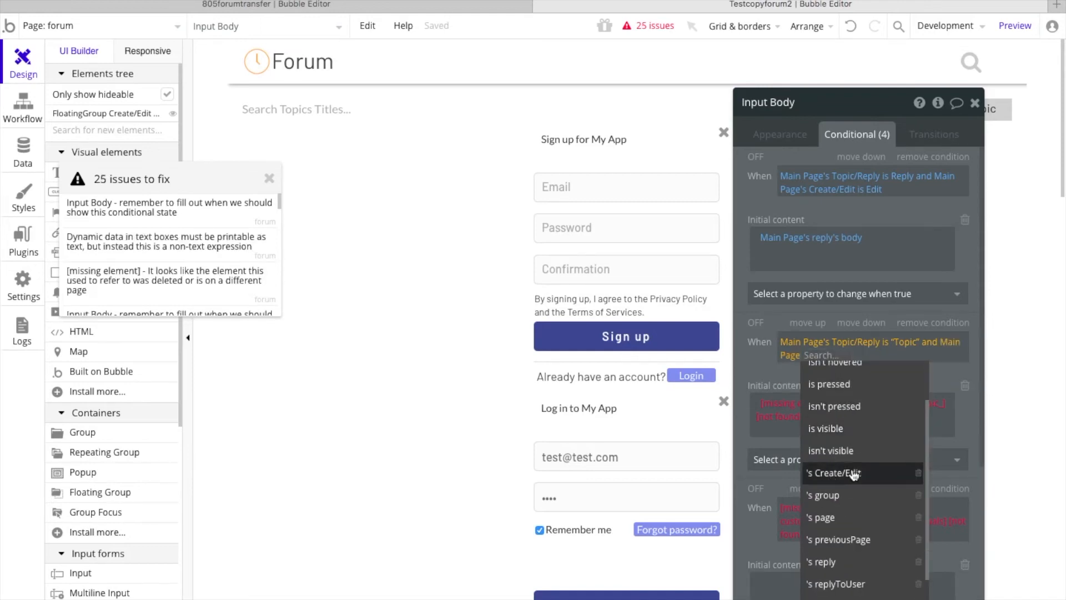
click(853, 473)
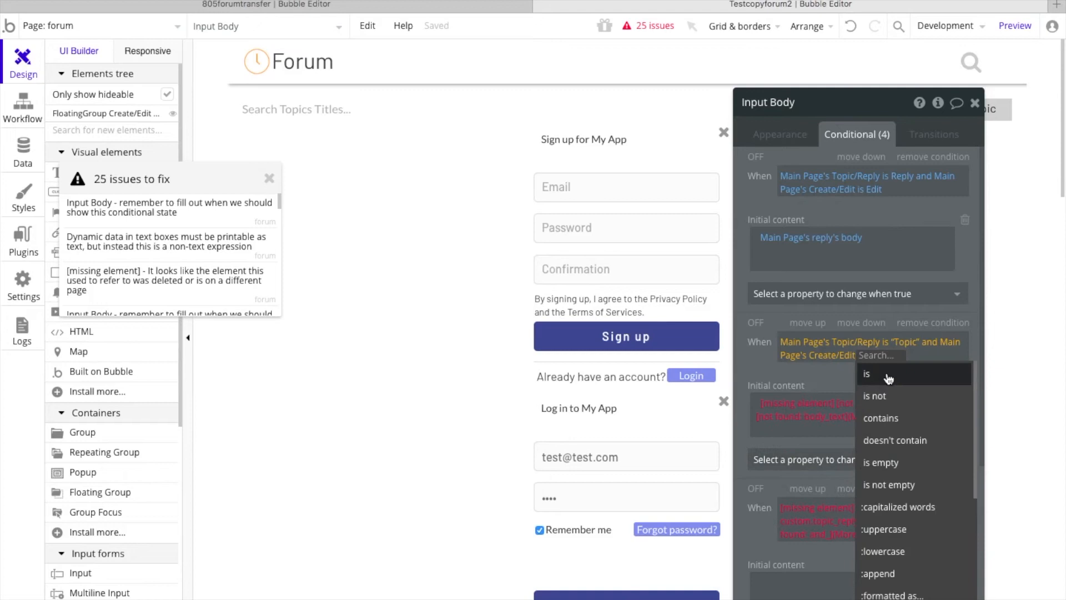
click(888, 376)
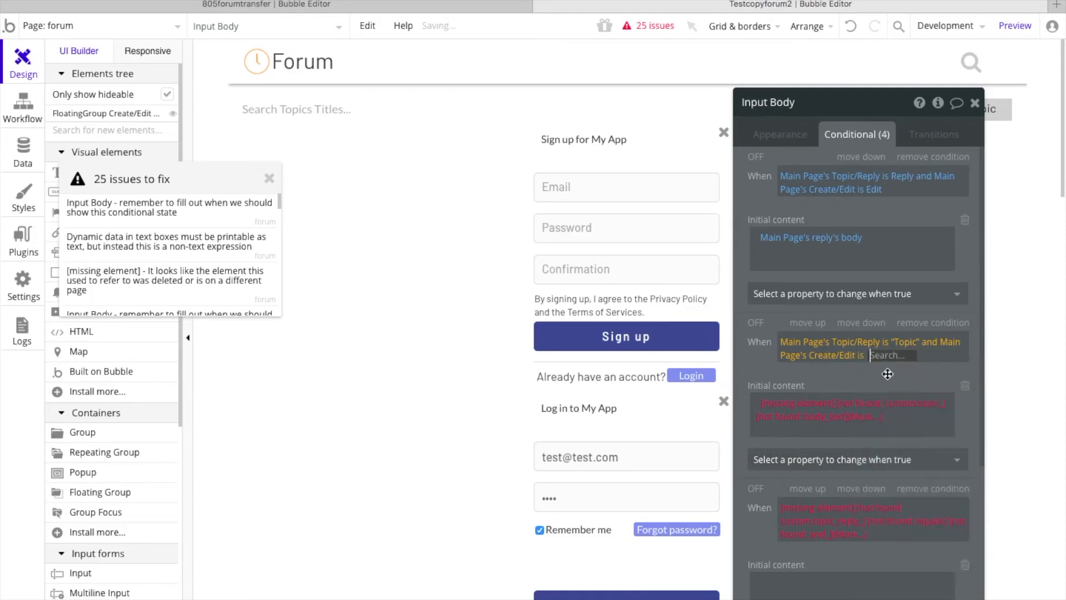
text(Edit)
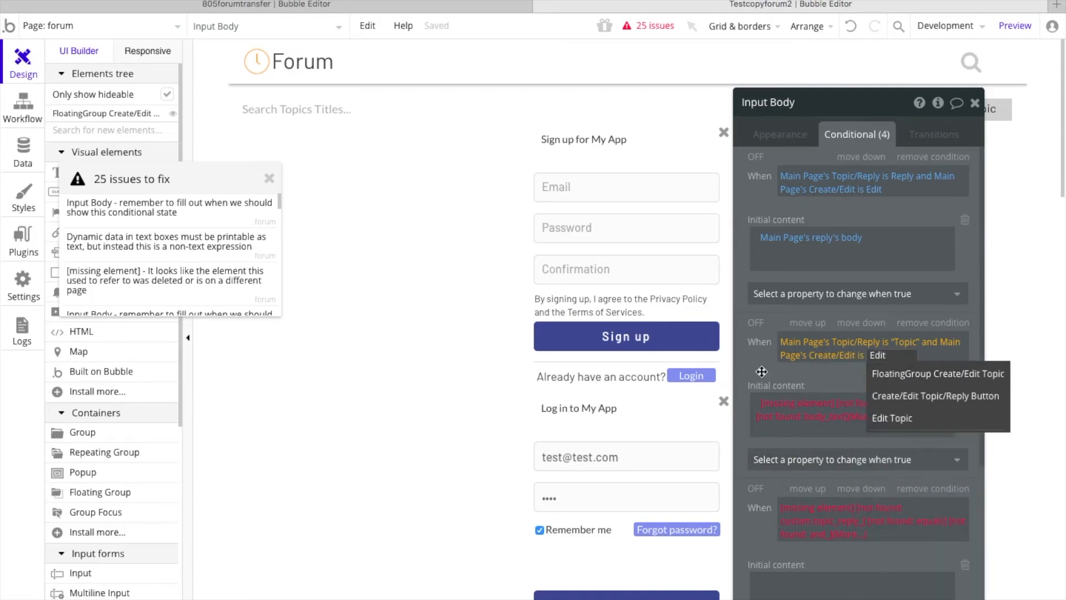
click(759, 367)
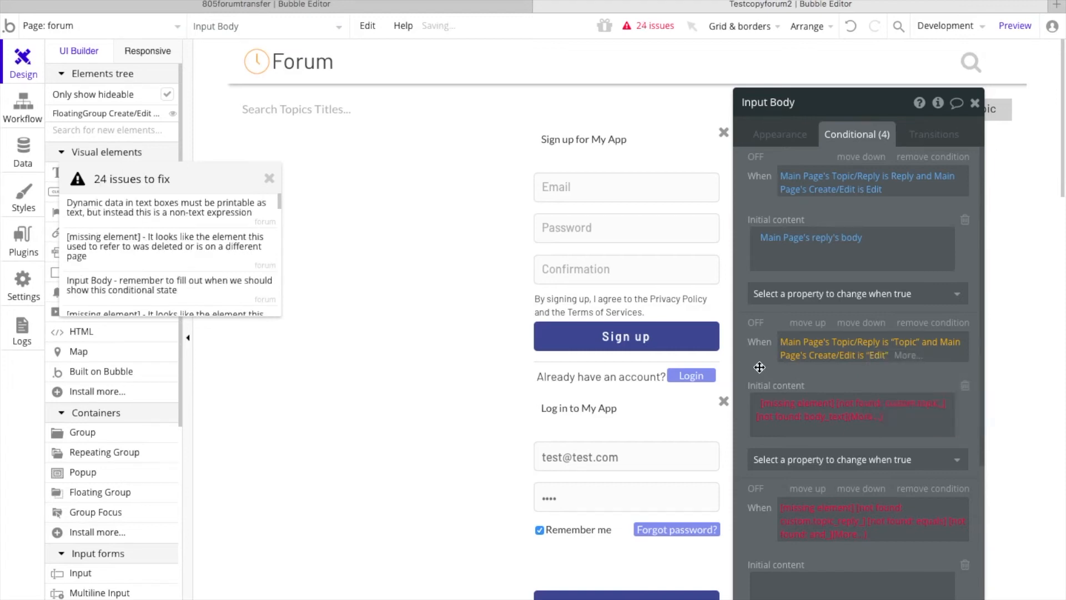
Step: Replace the missing element in the initial content of Input Body's second condition with Main Page
click(785, 404)
text(main)
click(805, 443)
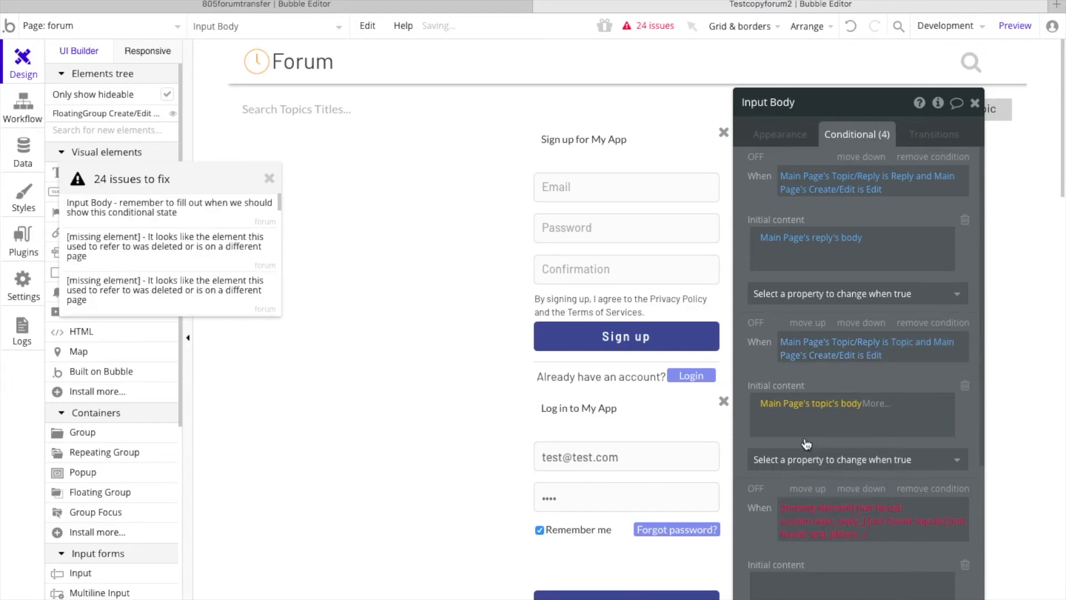
Step: Replace the first missing element in Input Body's third condition with Main Page
scroll(773, 369, down, 5)
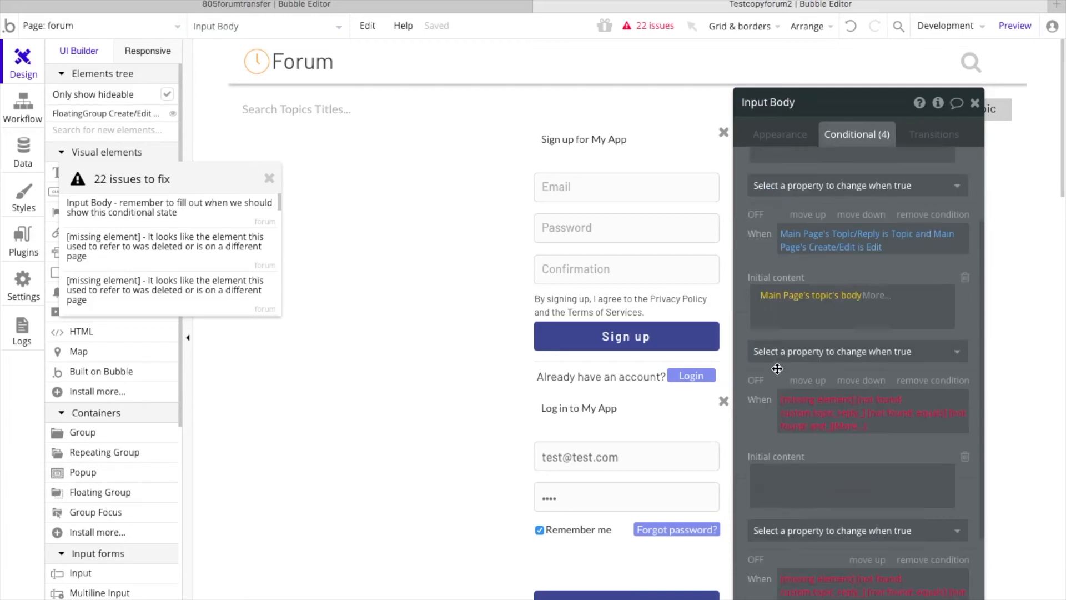
click(808, 291)
text(main)
click(809, 309)
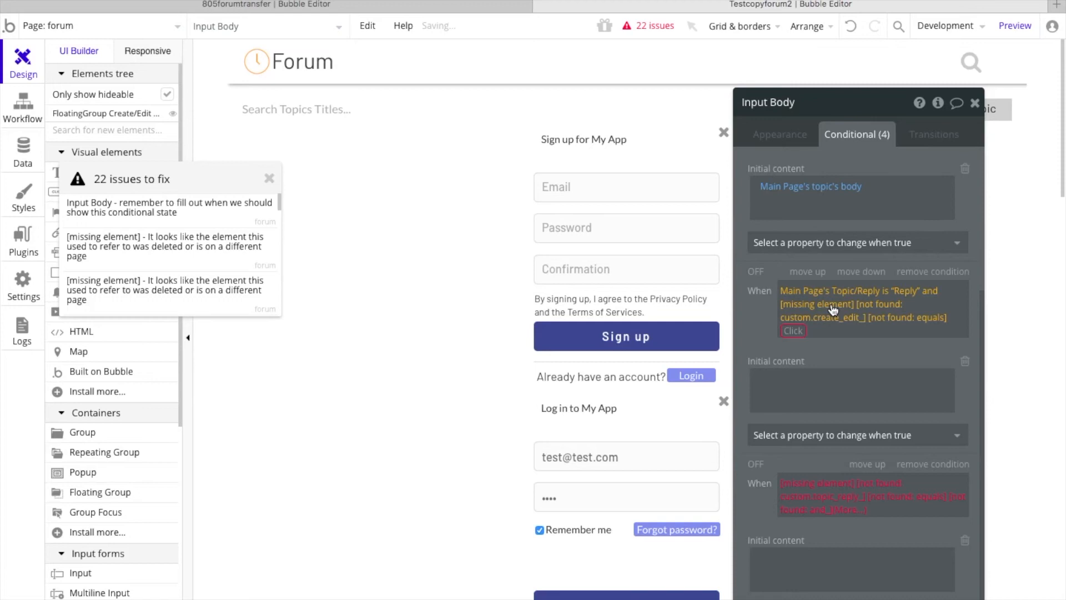
Step: Rebuild the second half of Input Body's third condition as Main Page's Create/Edit is Create
click(811, 305)
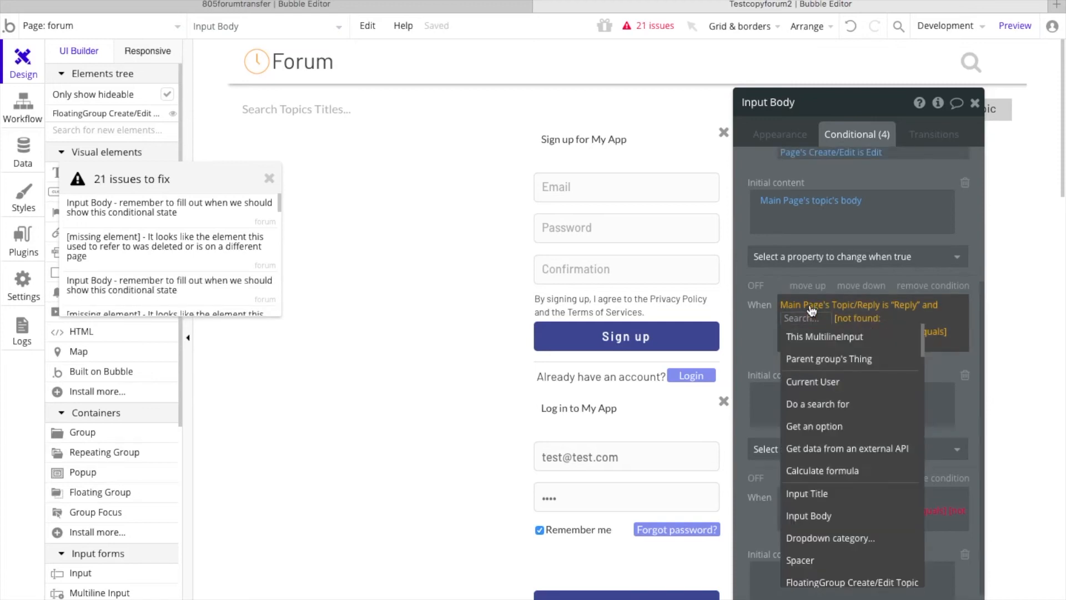
text(main)
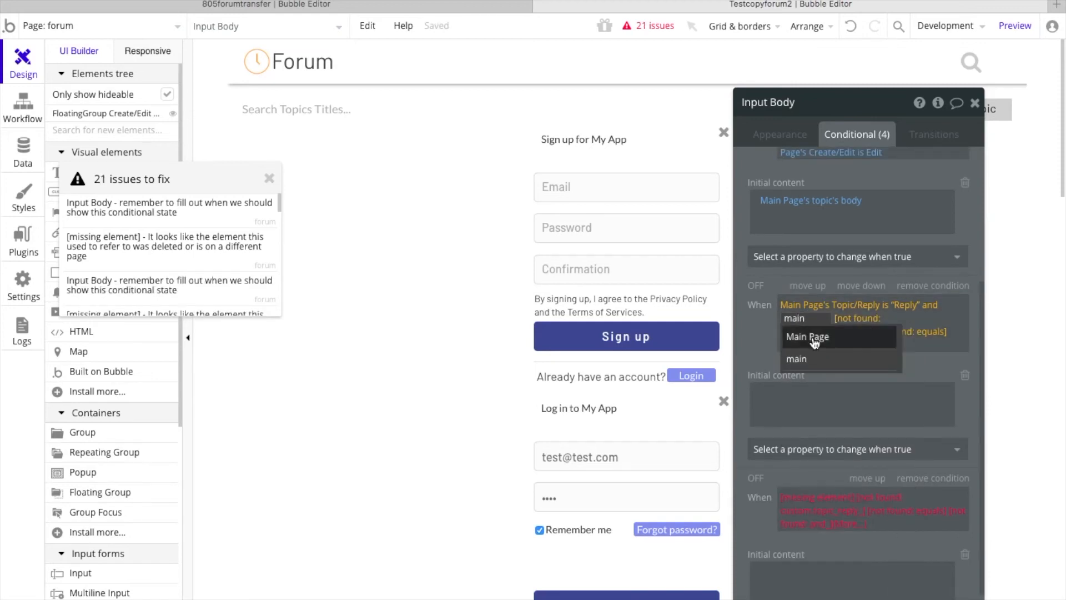
click(813, 337)
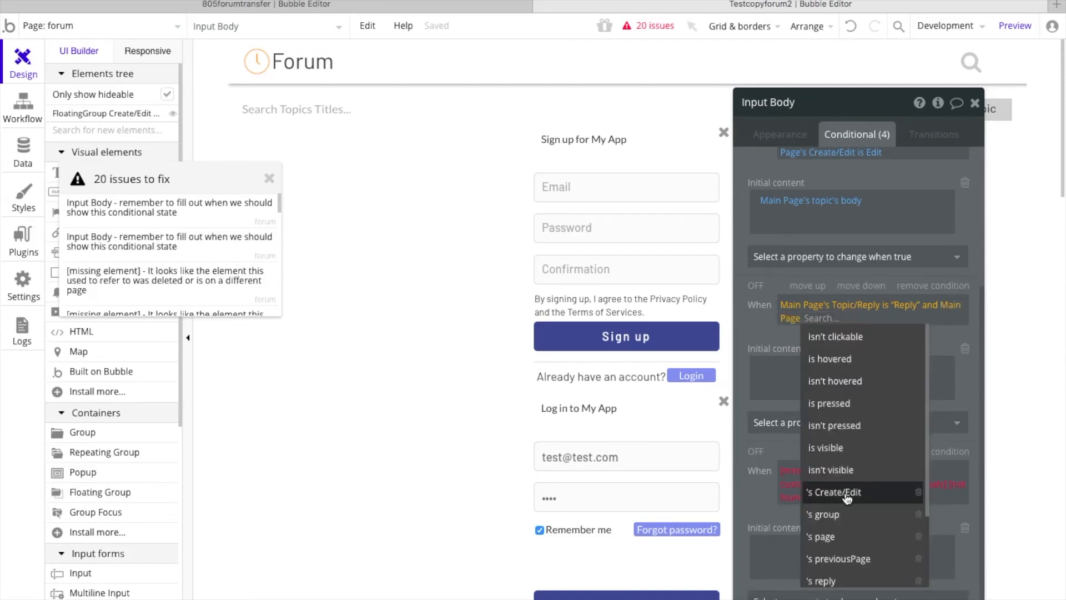
click(847, 493)
click(876, 335)
text(C)
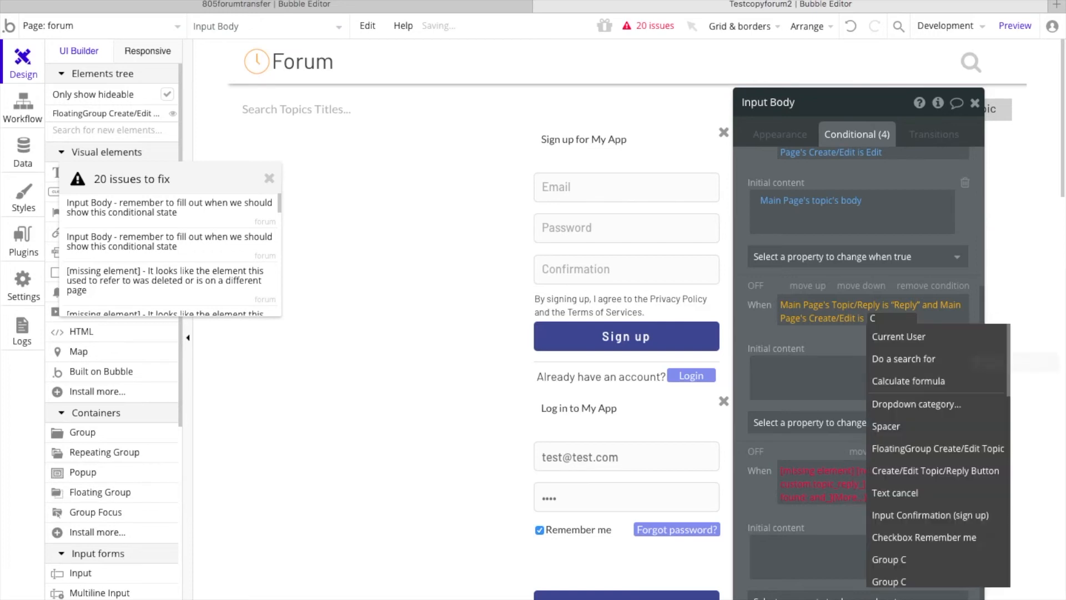
text(reate)
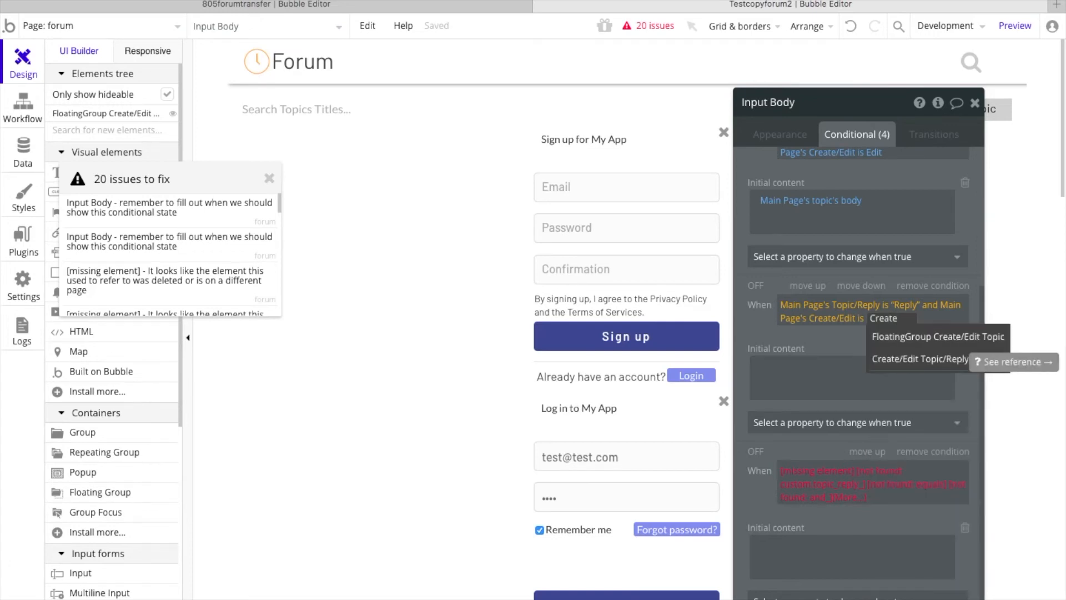
click(747, 321)
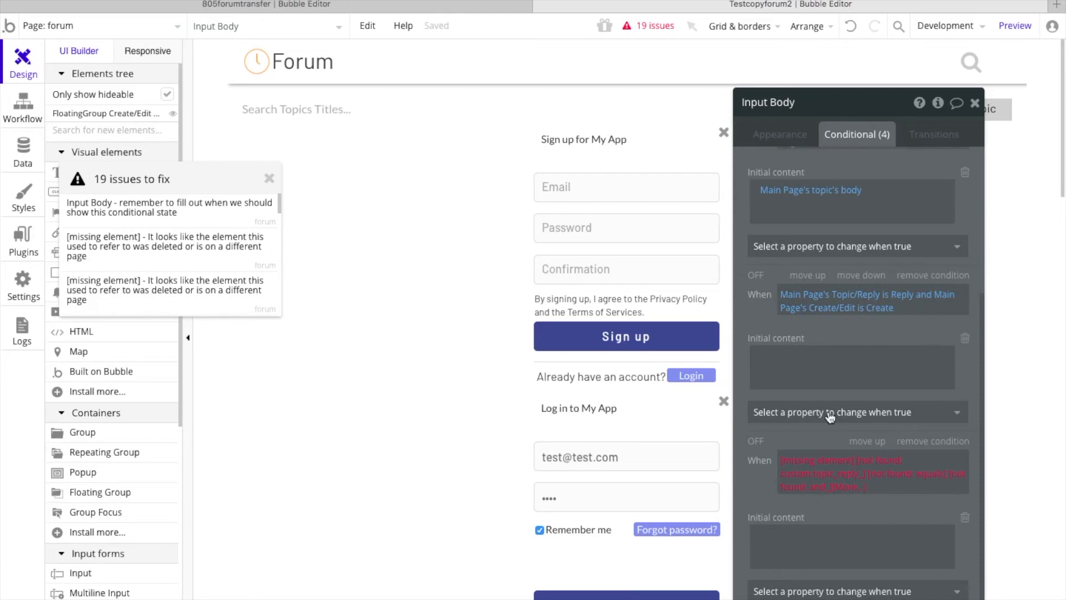
Step: Replace the first missing element in Input Body's fourth condition with Main Page
click(799, 462)
text(main)
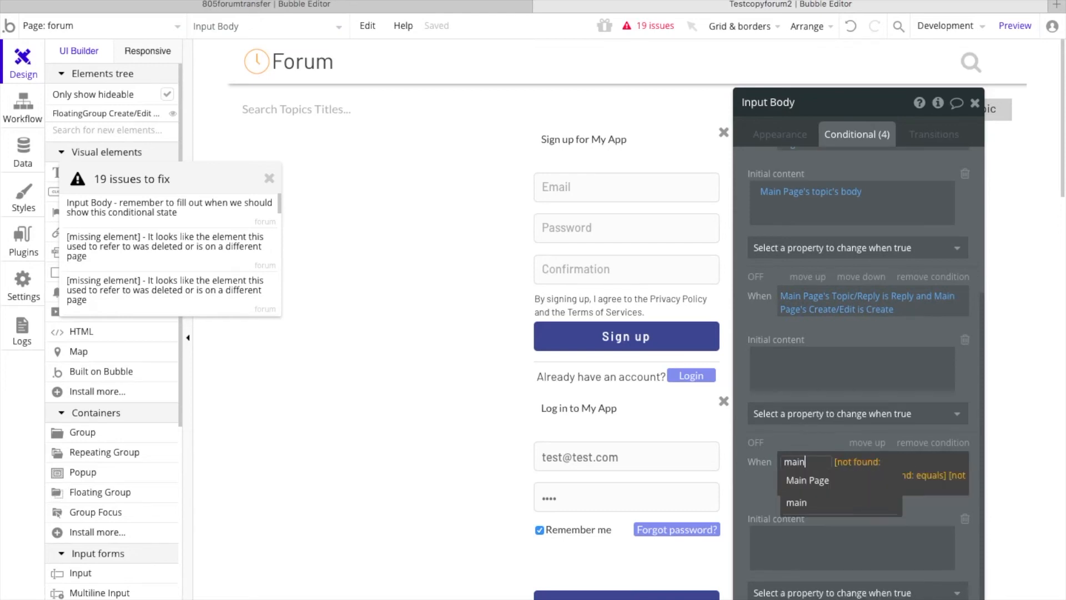
click(827, 489)
Step: Rebuild the second half of Input Body's fourth condition as Main Page's Create/Edit is Create
click(811, 481)
text(main)
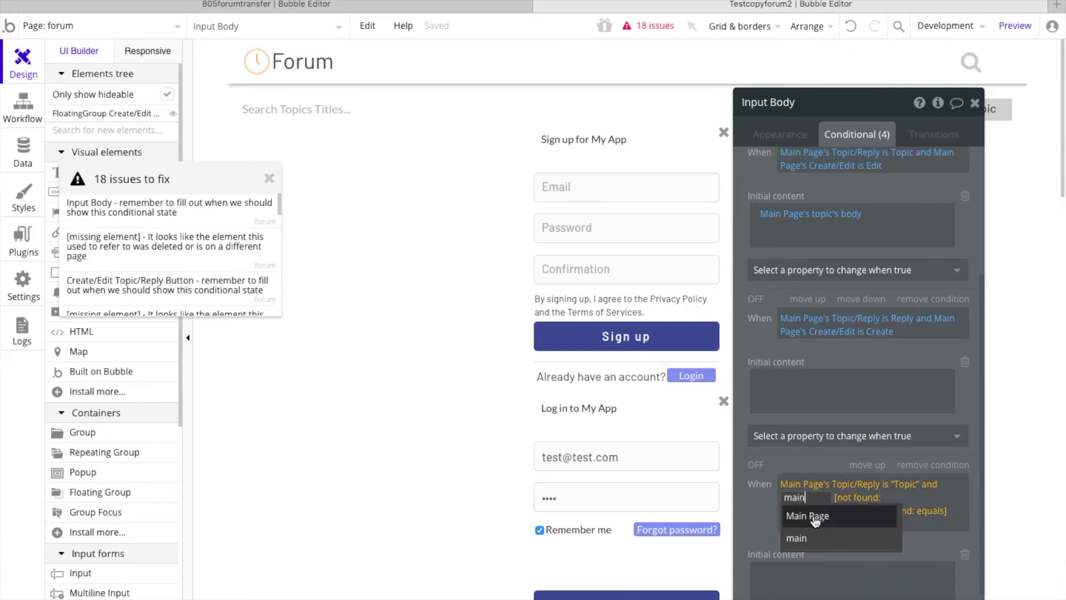
click(813, 513)
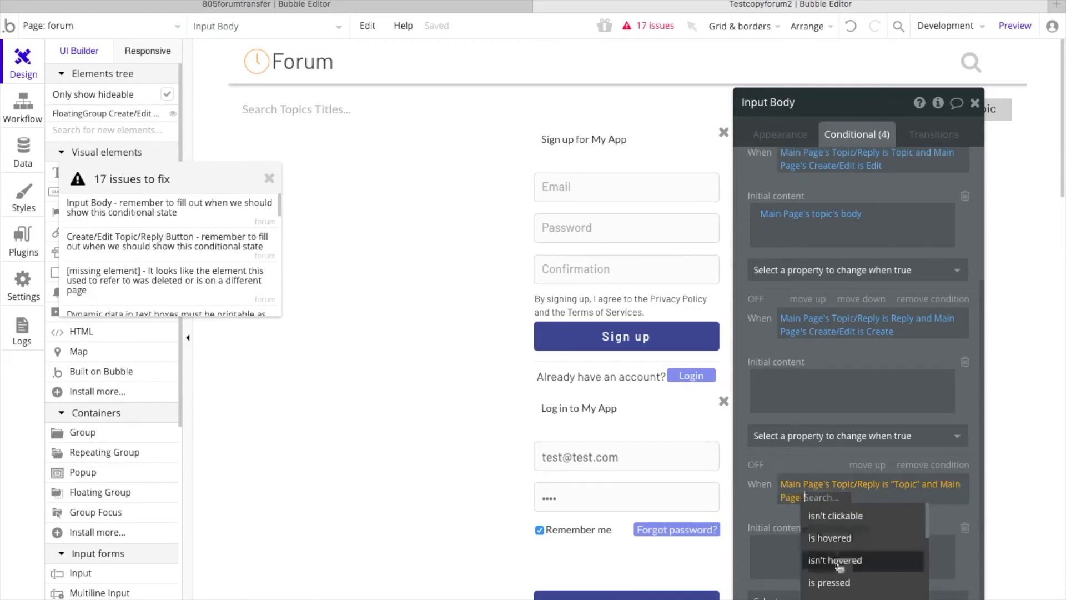
scroll(849, 527, down, 5)
scroll(841, 543, up, 2)
text(crea)
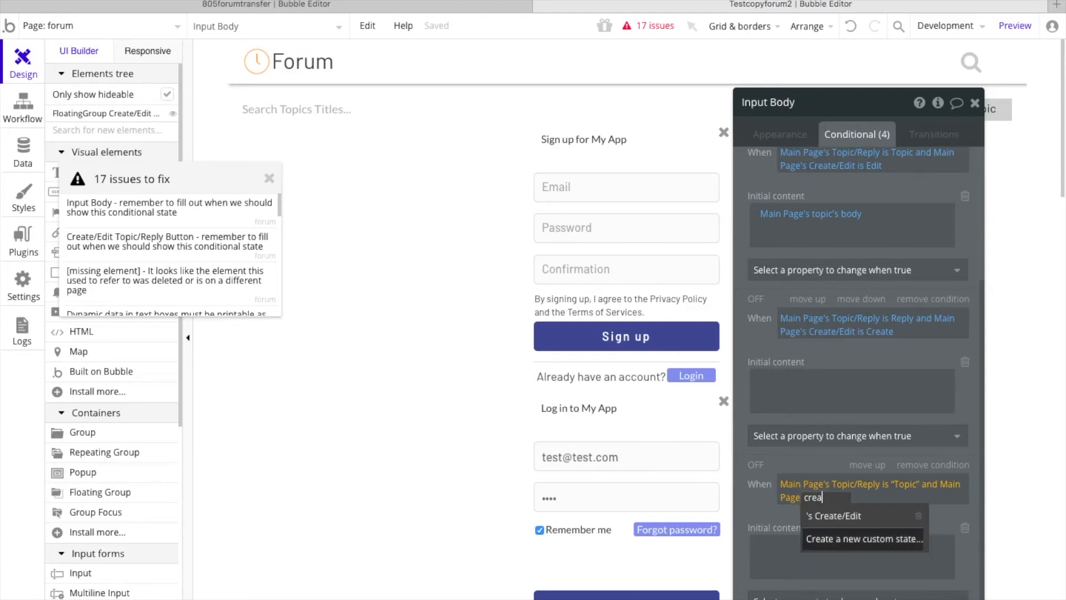
click(866, 516)
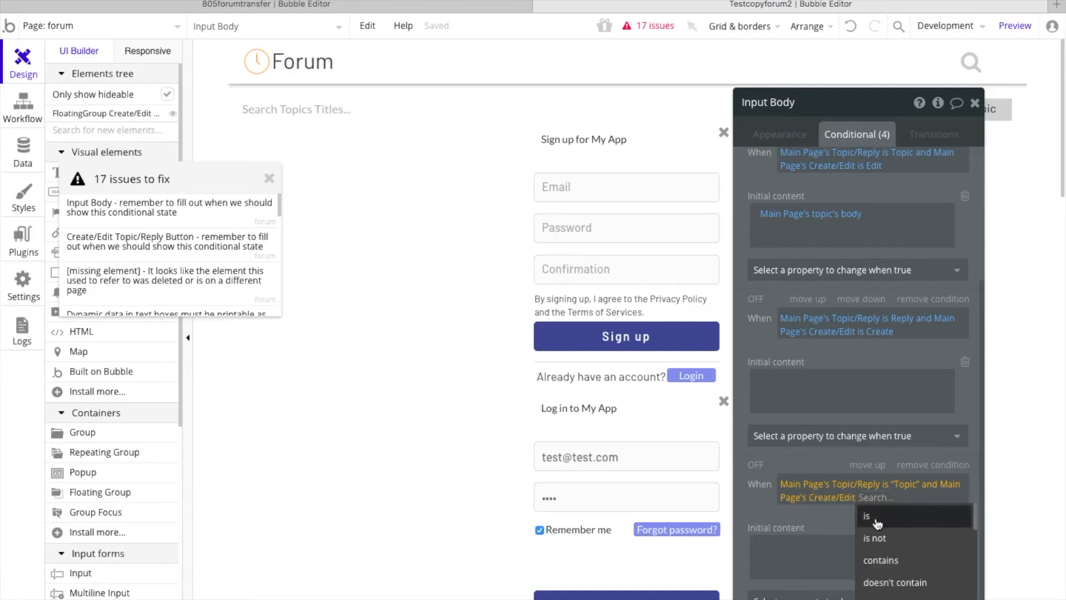
click(877, 523)
text(Create)
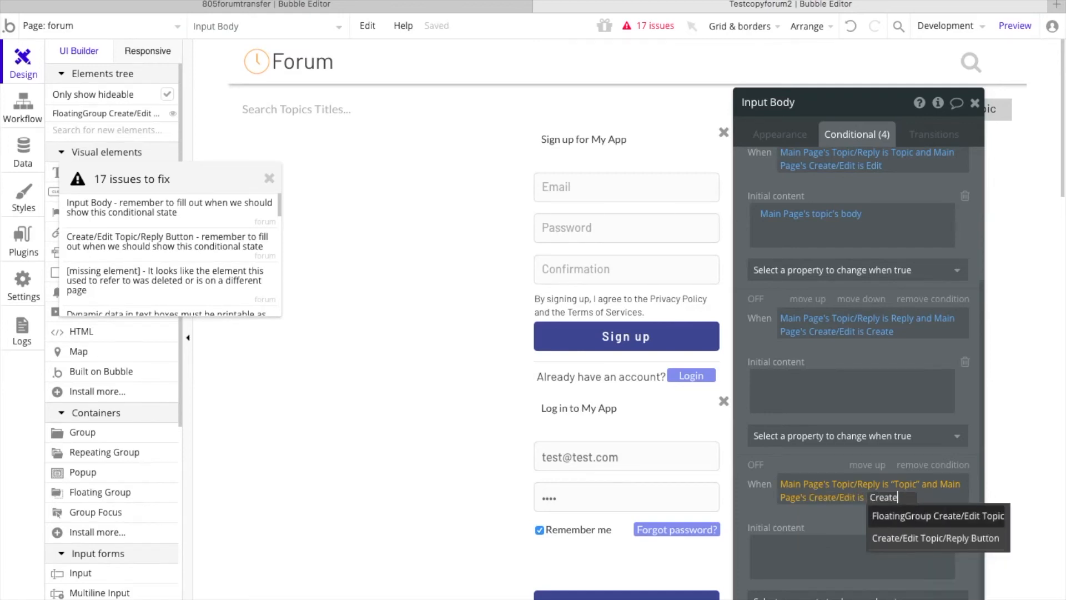
click(764, 507)
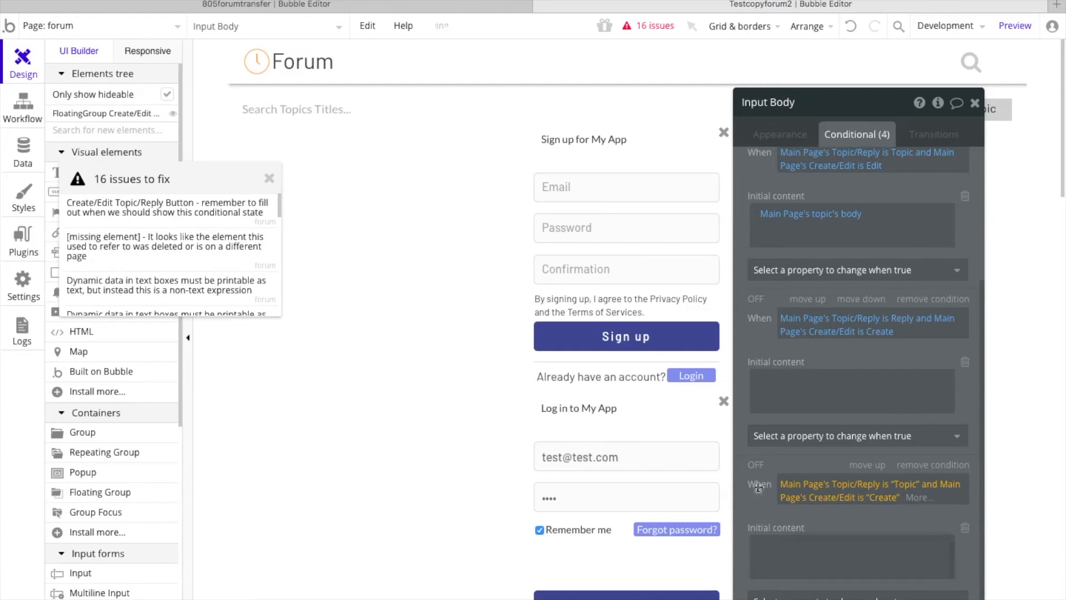
Step: Open the Create/Edit Topic/Reply Button issue and replace the missing element in its condition with Main Page
click(158, 212)
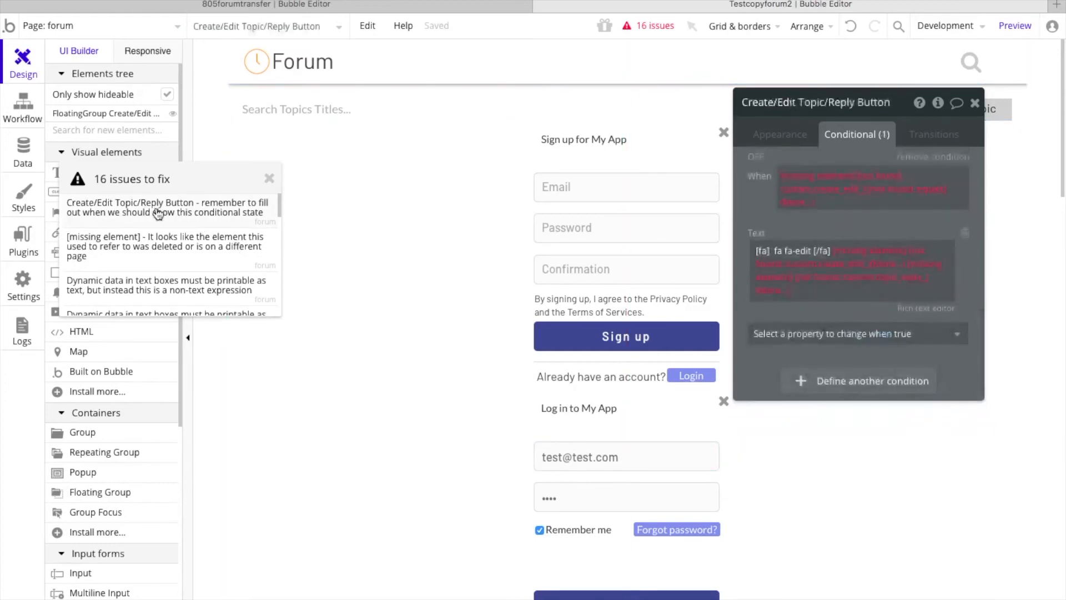
click(813, 181)
text(main)
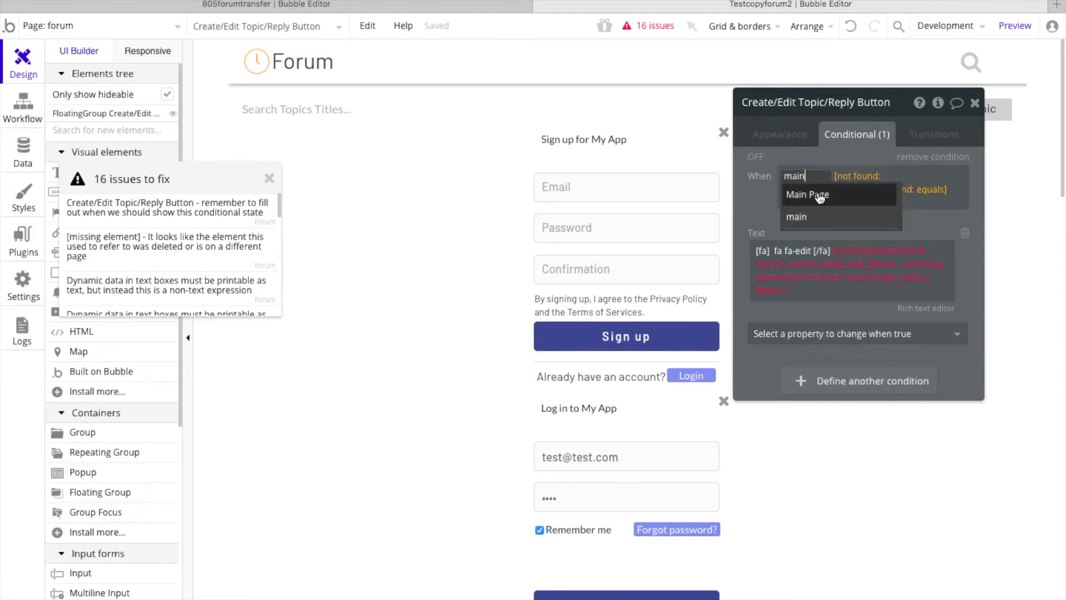
click(820, 195)
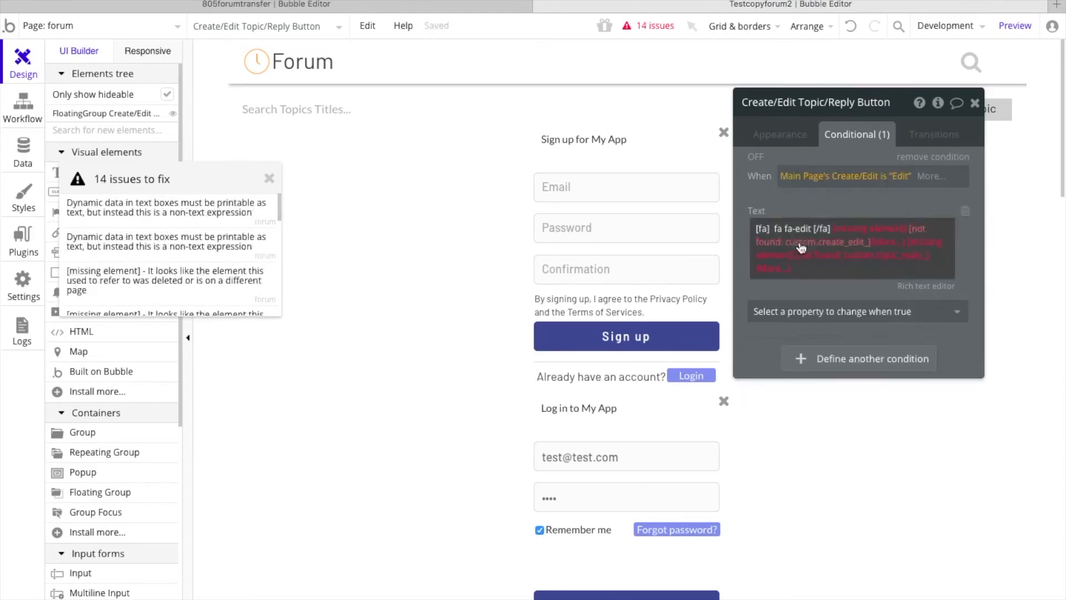
Step: Replace both missing elements in the conditional text of the Create/Edit Topic/Reply Button with Main Page
click(854, 231)
text(main)
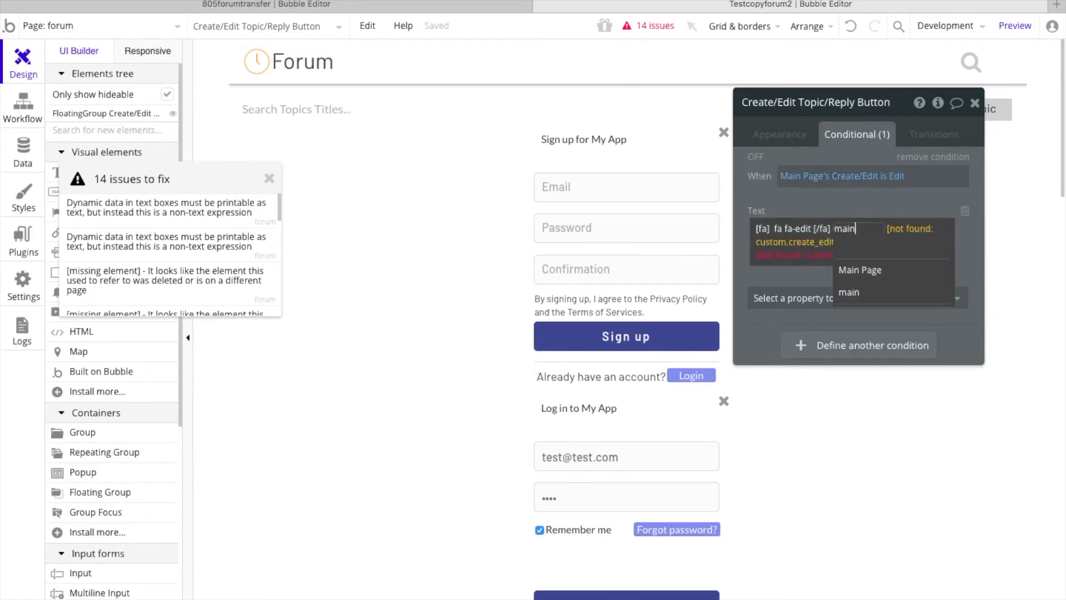
click(873, 270)
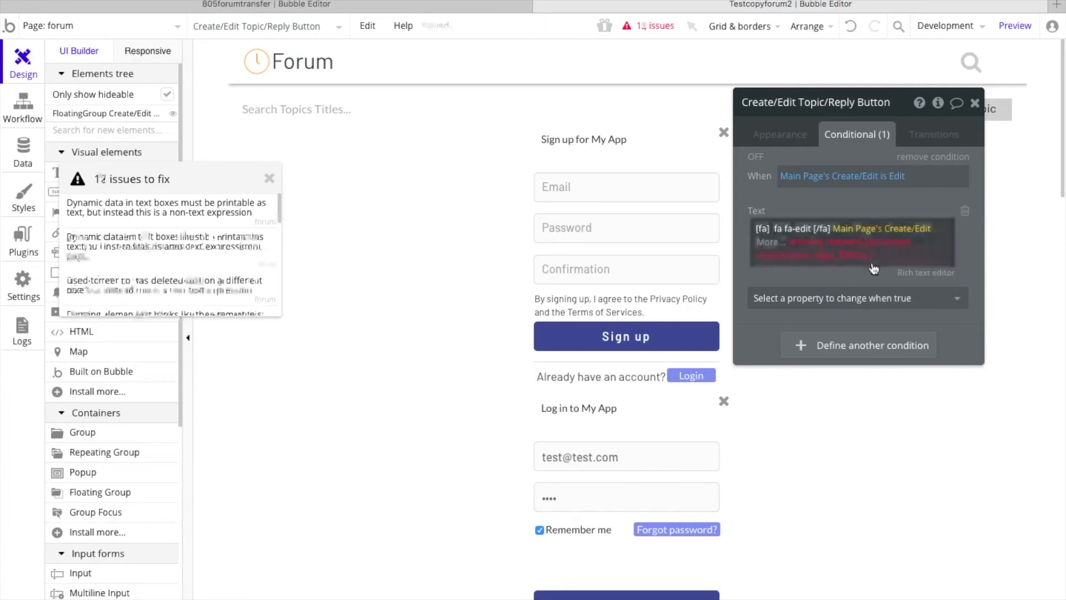
click(814, 247)
text(main)
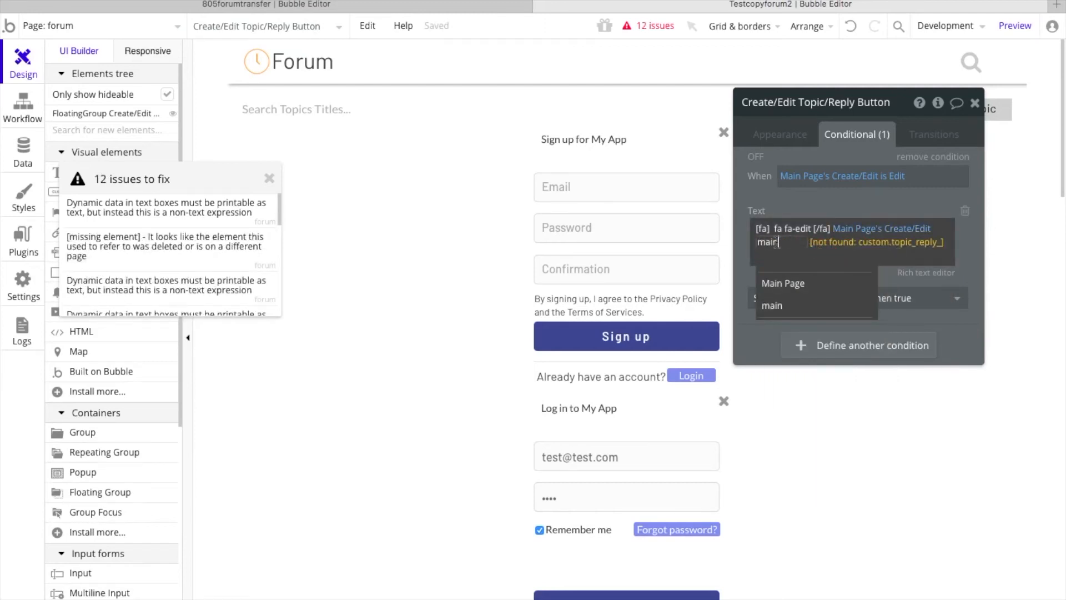
click(741, 243)
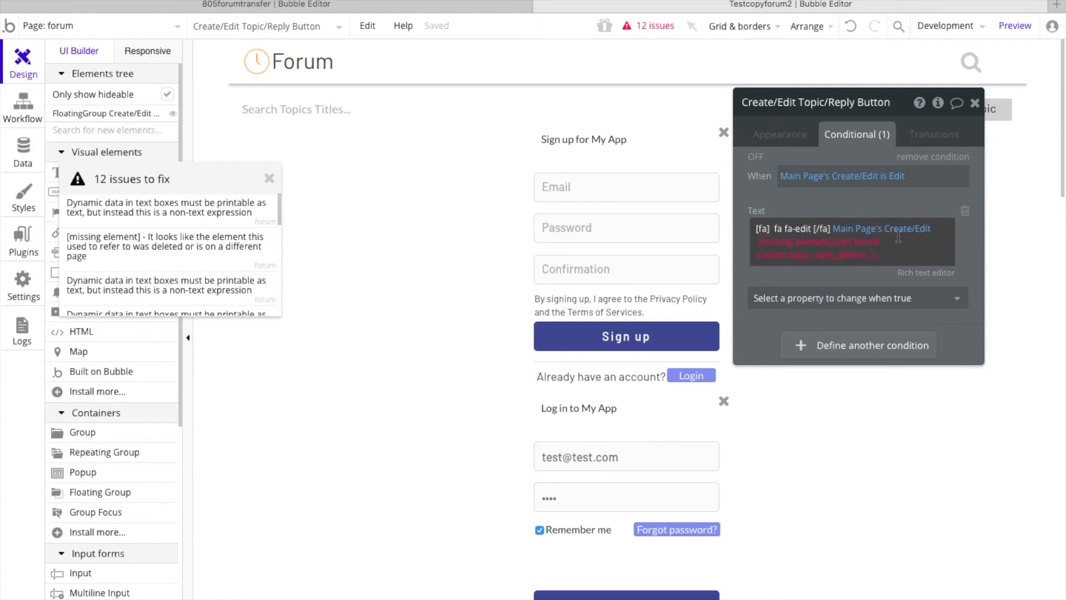
click(801, 247)
text(main)
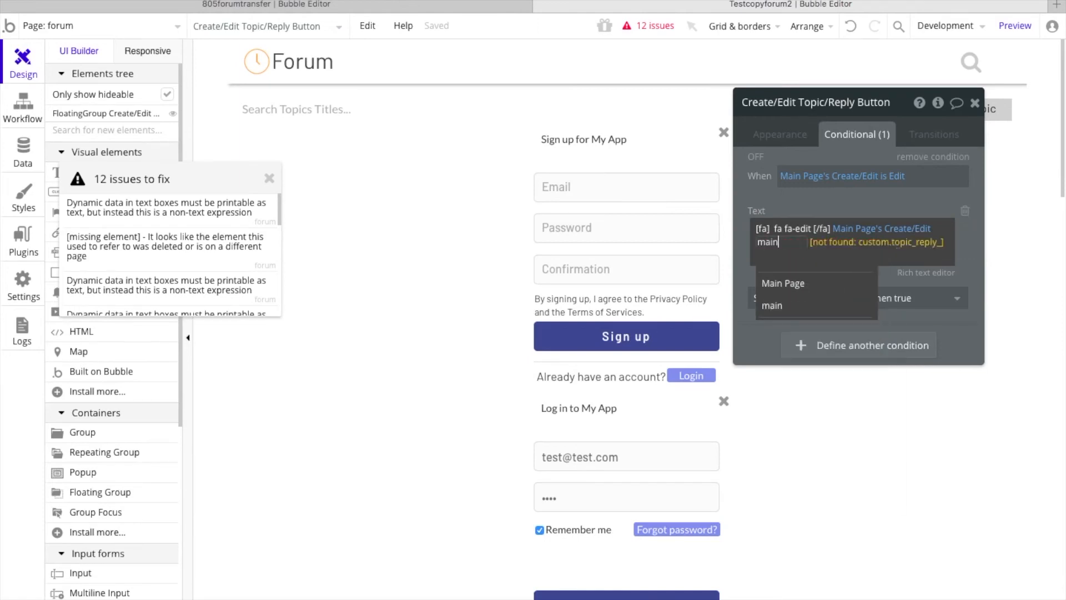
click(810, 284)
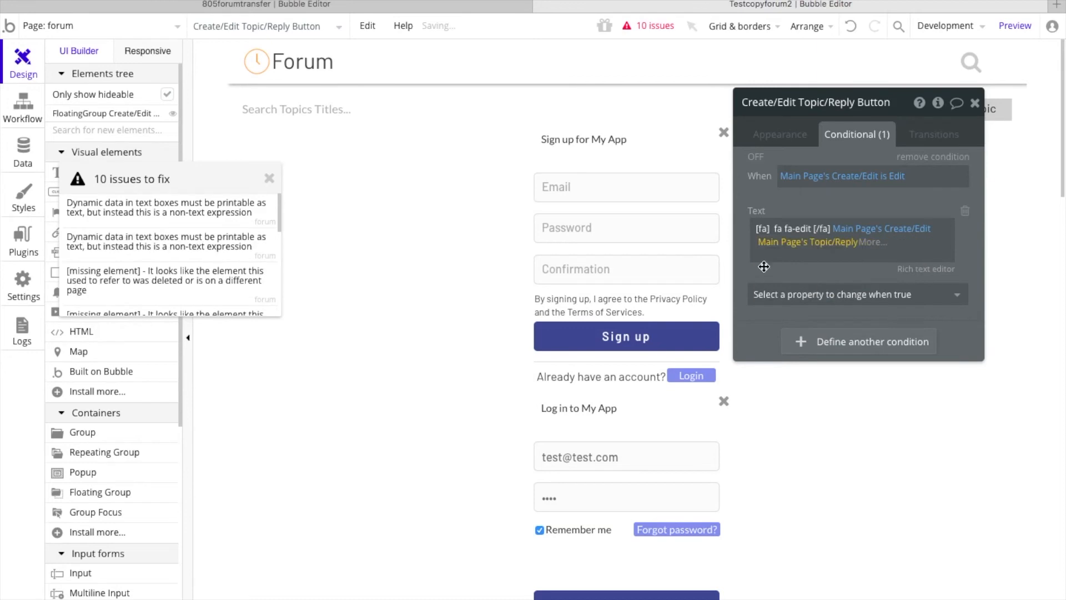
Step: Replace both missing elements in the default fa-plus text of the Create/Edit Topic/Reply Button with Main Page
click(156, 214)
click(156, 214)
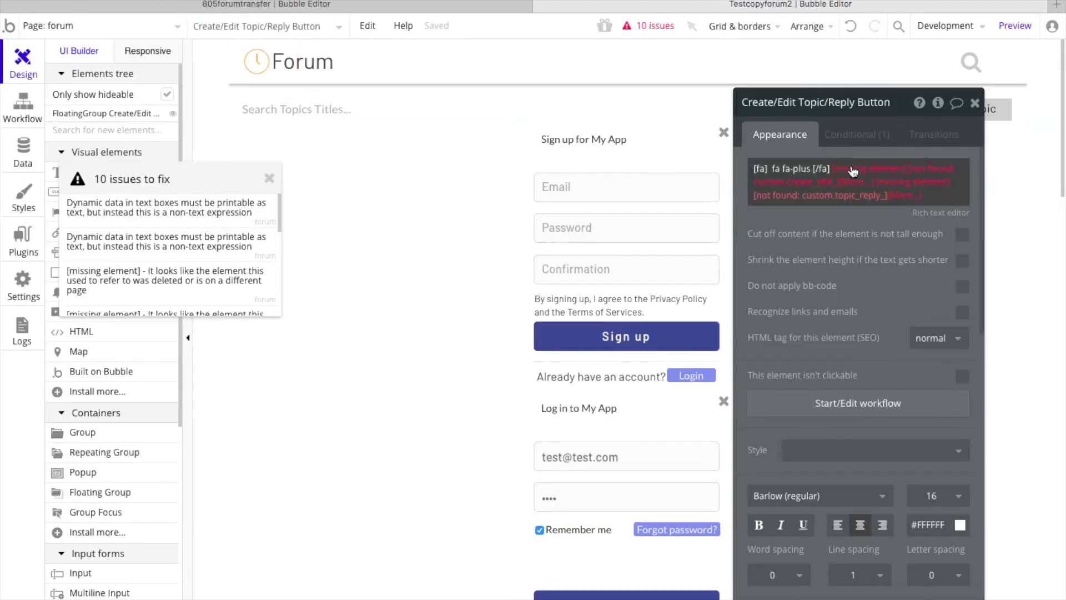
click(854, 171)
text(main)
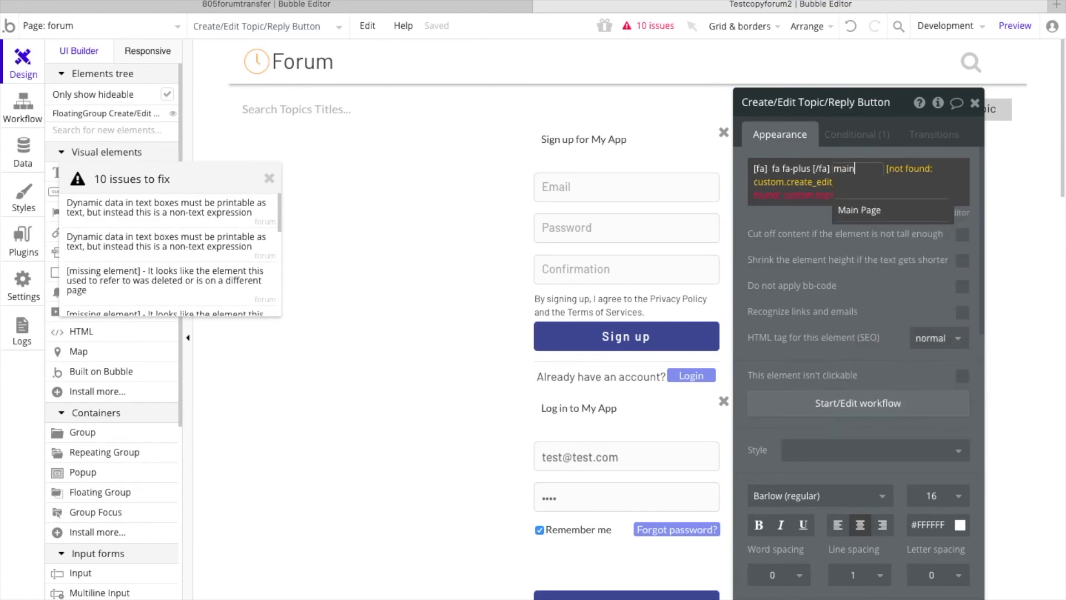
click(866, 209)
click(794, 183)
text(main)
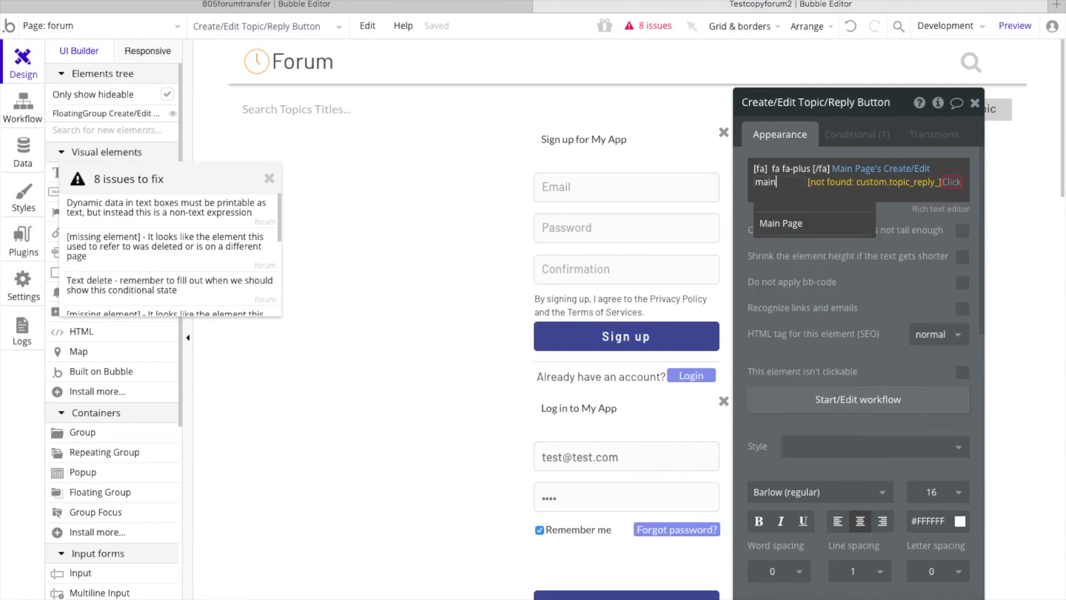
click(806, 223)
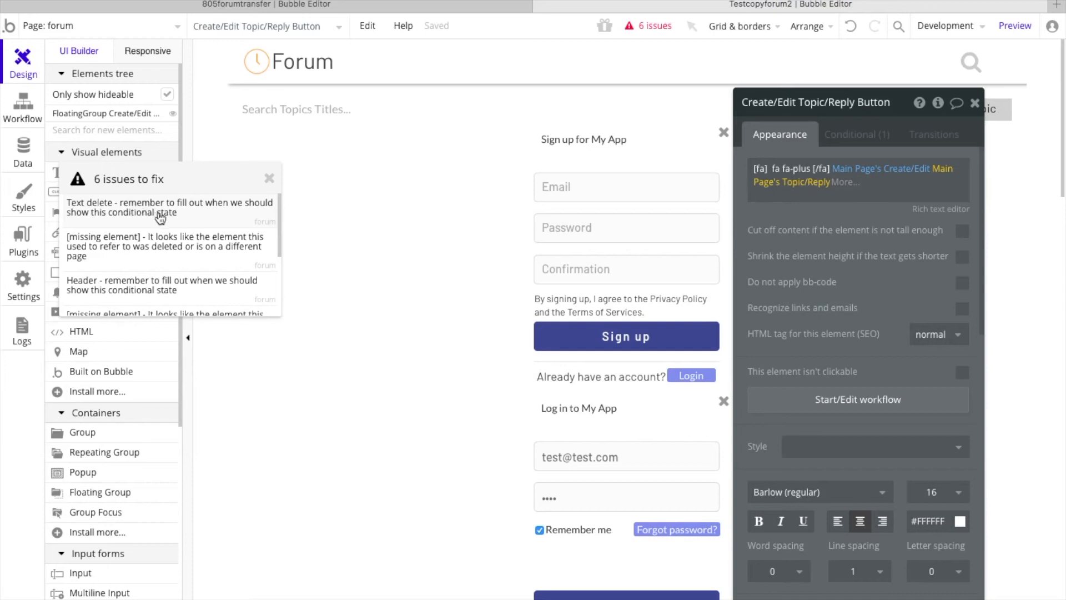
Step: Open the Text delete issue and replace the missing element in its second condition with Main Page
click(155, 215)
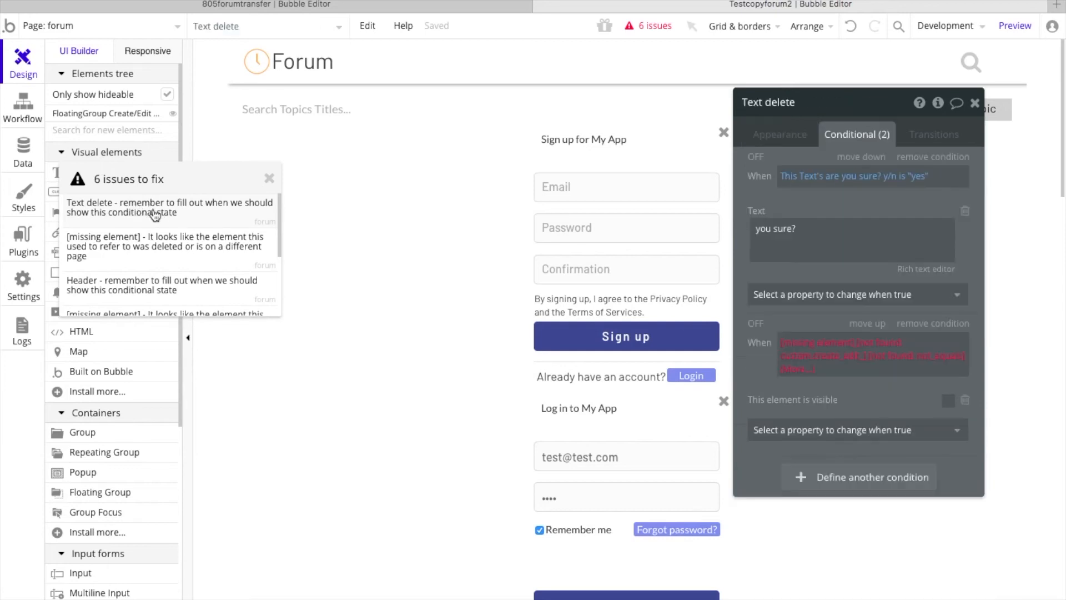
click(815, 345)
text(main)
click(834, 362)
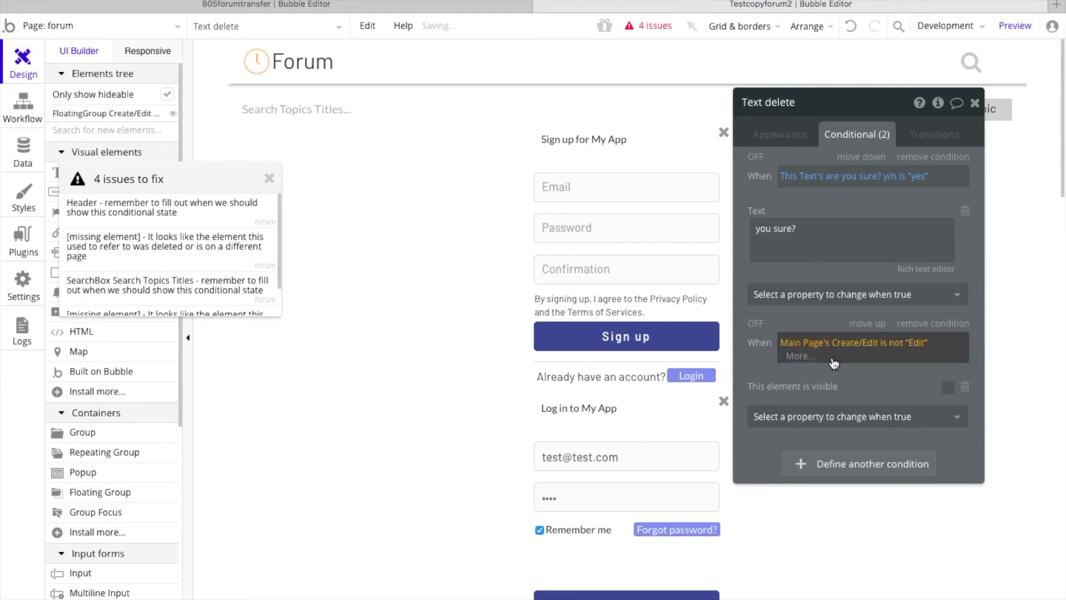
Step: Open the Header issue and replace the missing element in its visibility condition with Main Page
click(191, 216)
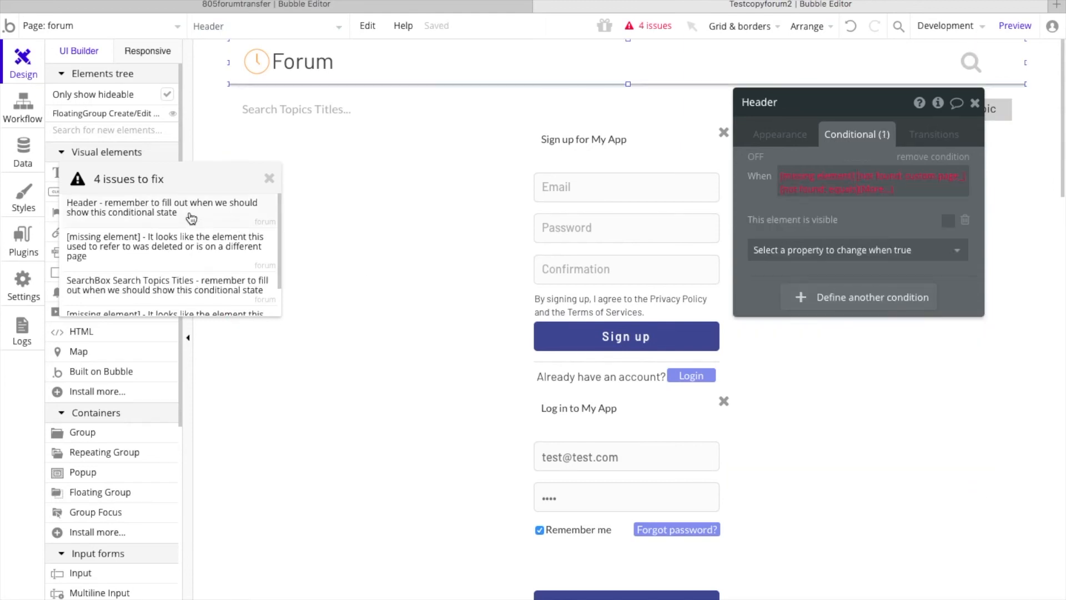
click(820, 178)
click(821, 178)
text(main)
click(821, 195)
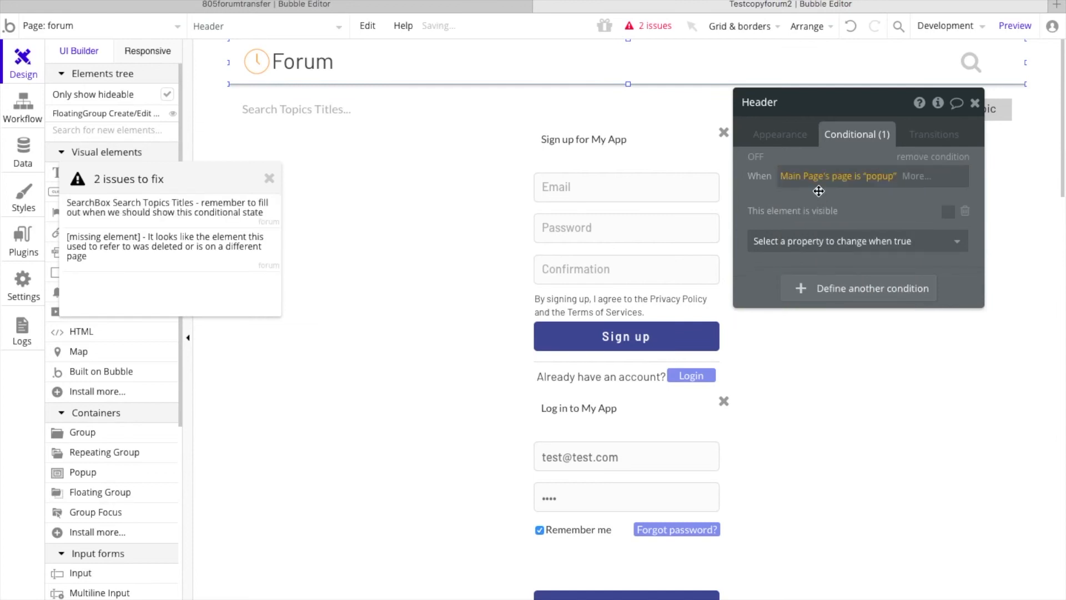
Step: Open the SearchBox Search Topics Titles issue to edit the search box's conditional state
click(157, 212)
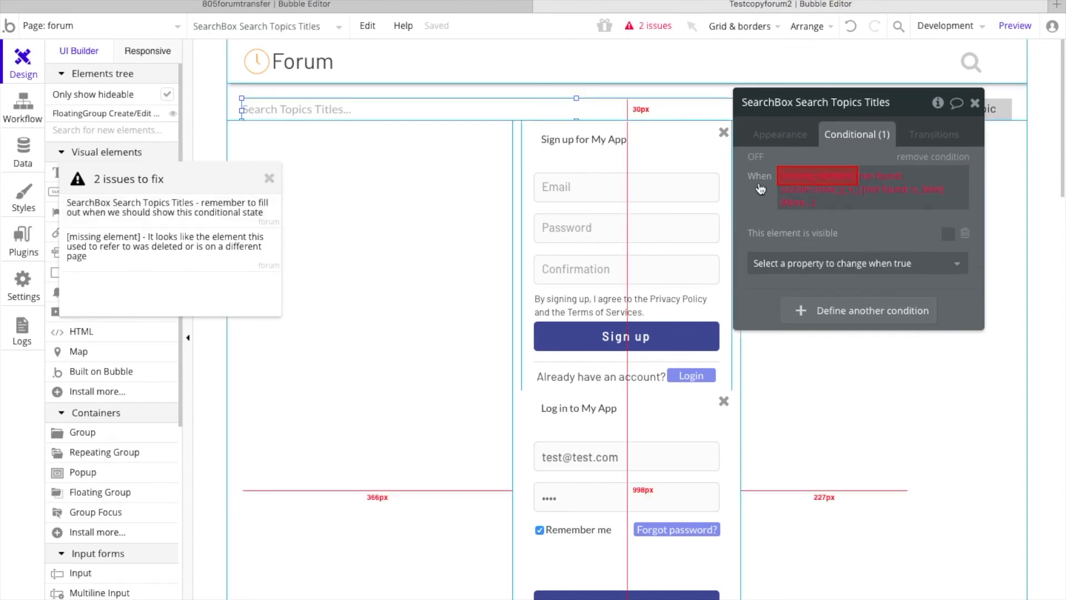
Step: Try Main Page as the replacement for the missing element in the search box's condition, and undo it
click(800, 177)
click(802, 178)
text(main)
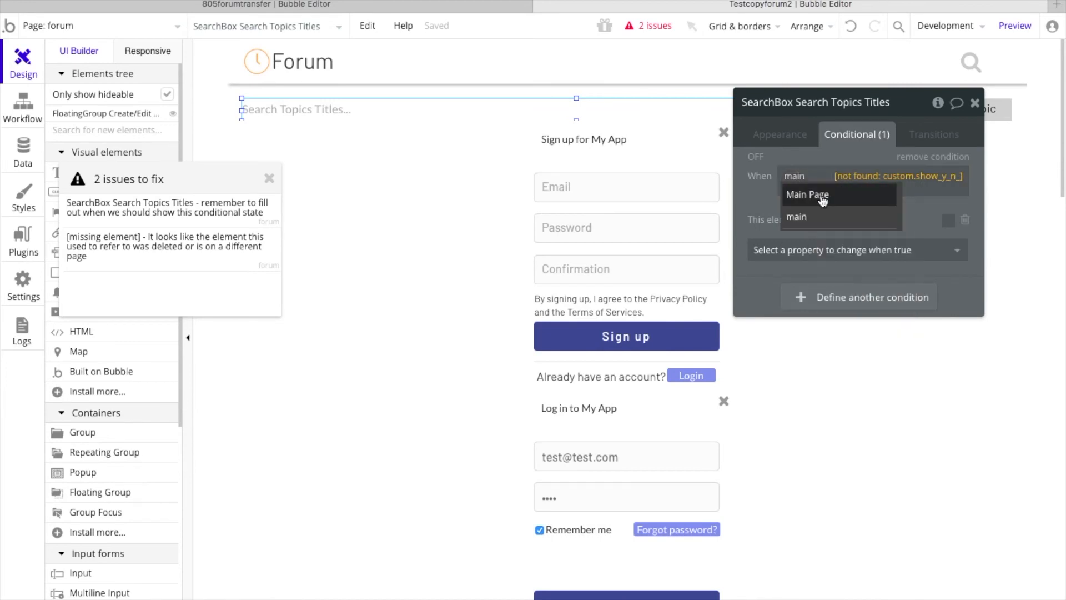
click(822, 195)
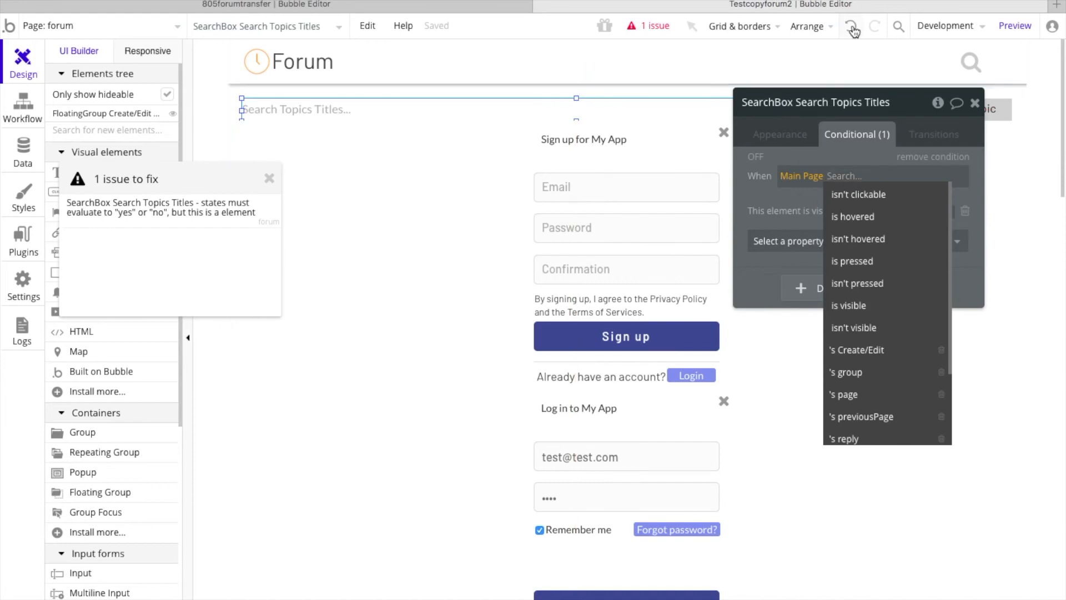
key(ctrl+z)
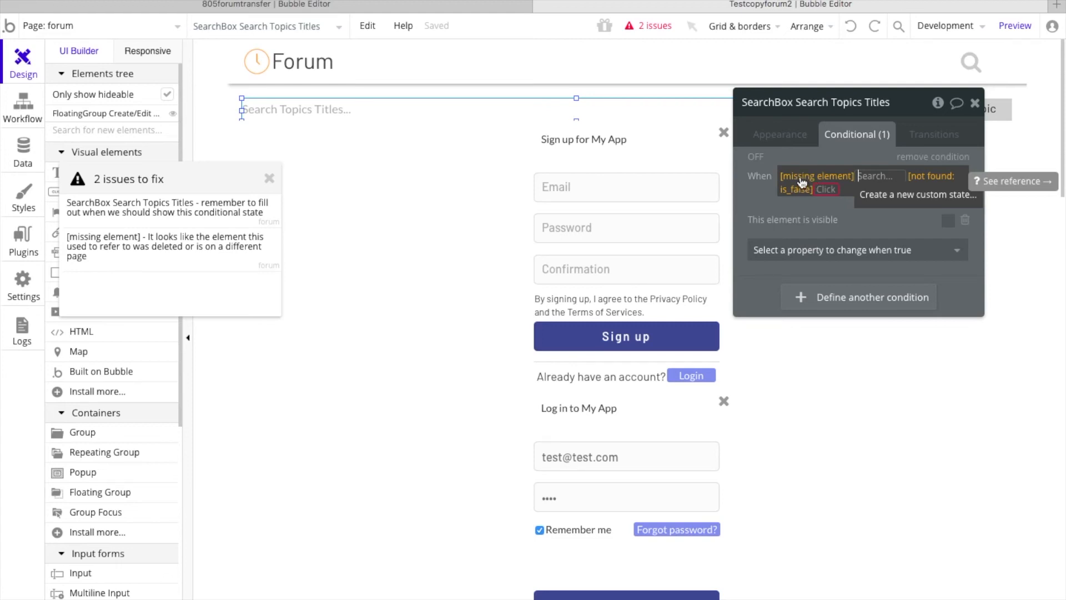
Step: Replace the missing element in the search box's visibility condition with Search Icon and close the issues list
click(801, 182)
text(s)
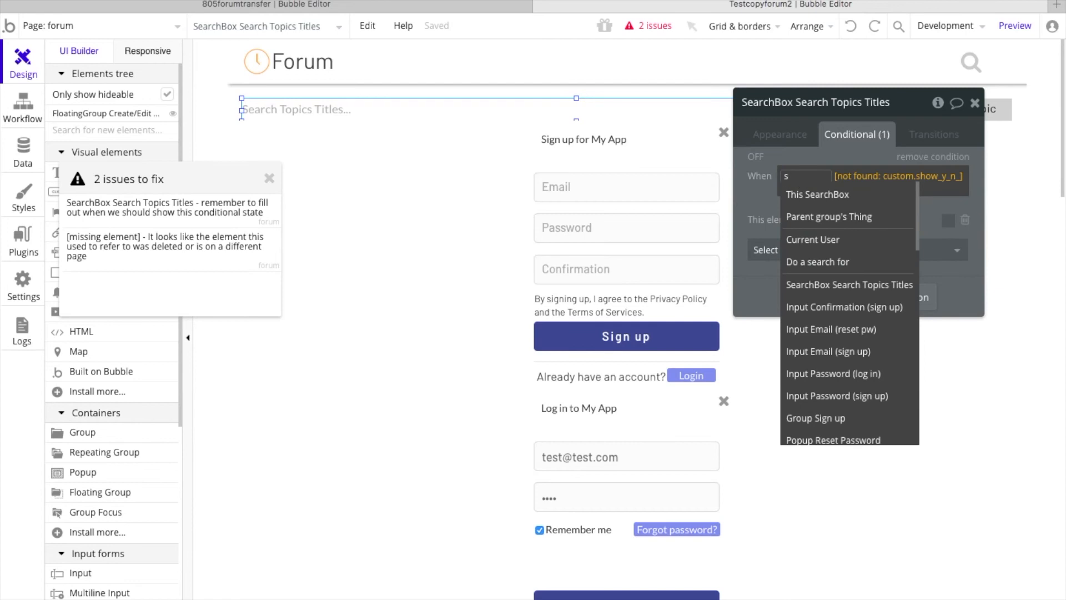
text(earc)
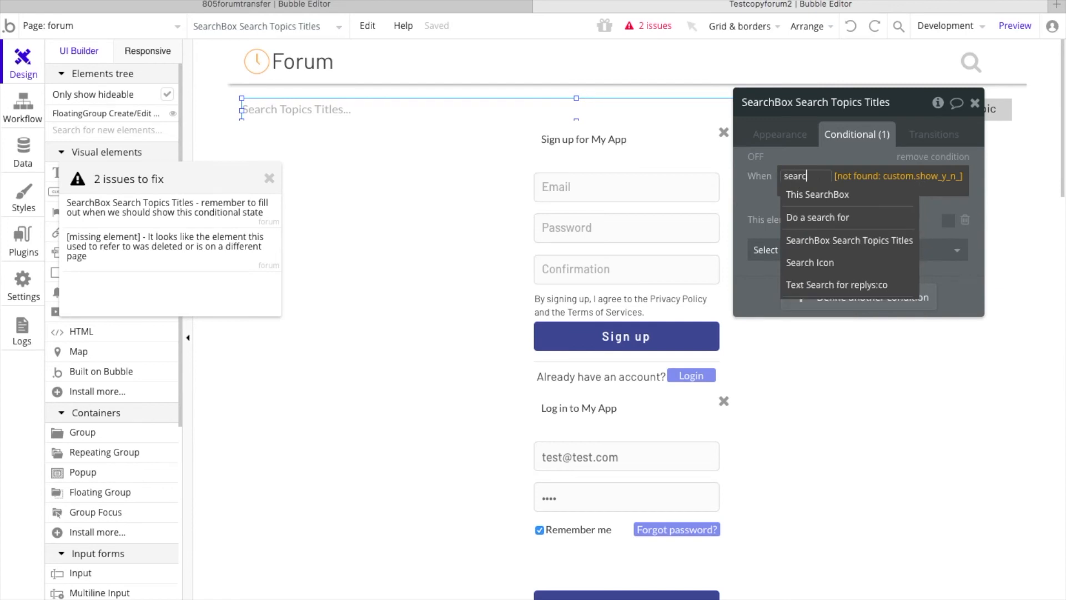
text(h)
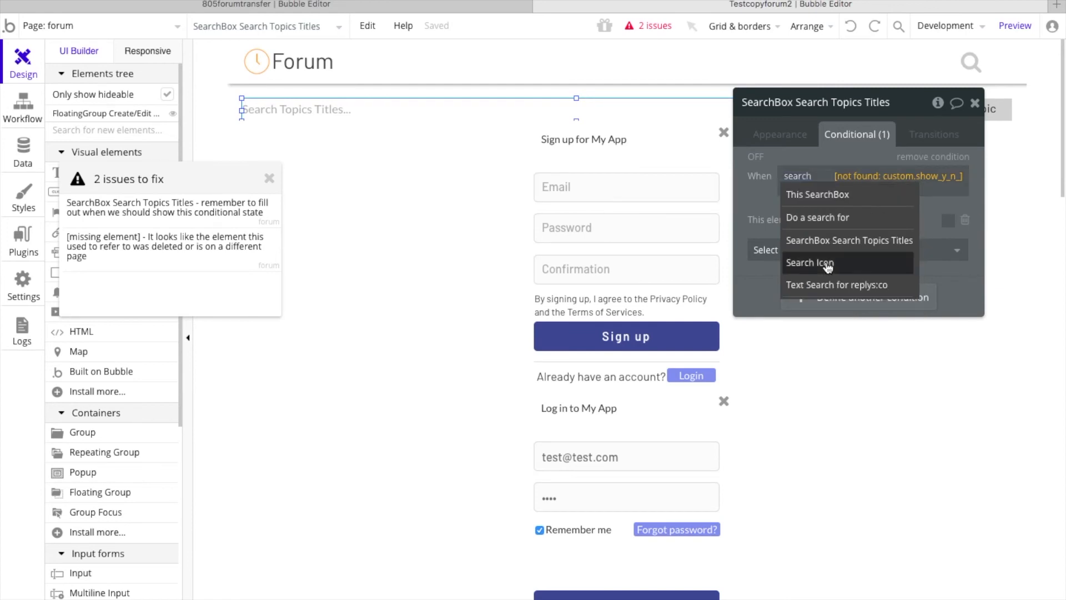
click(827, 264)
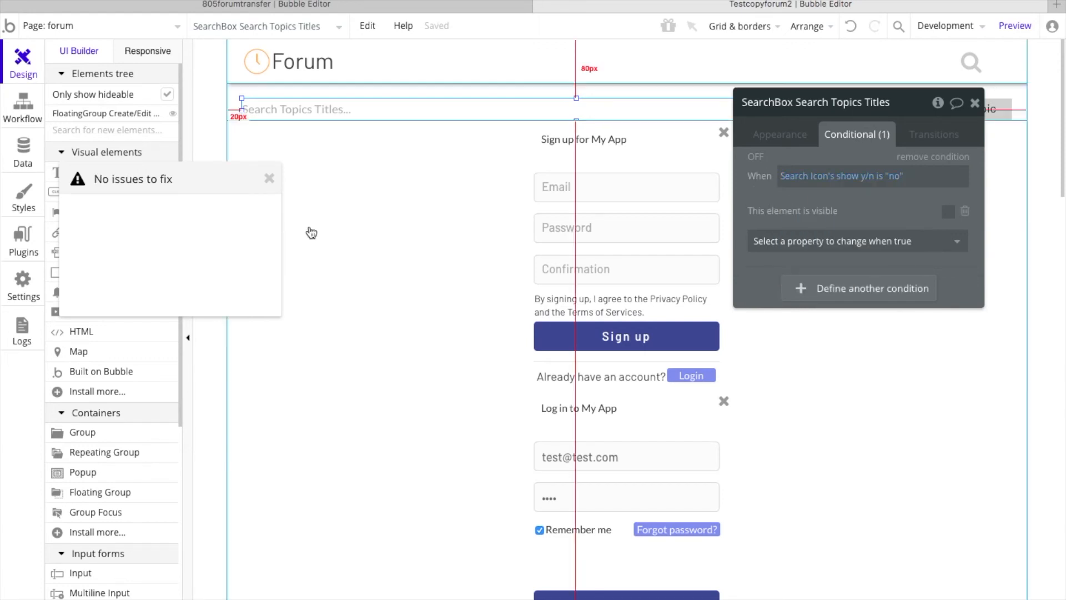
click(269, 178)
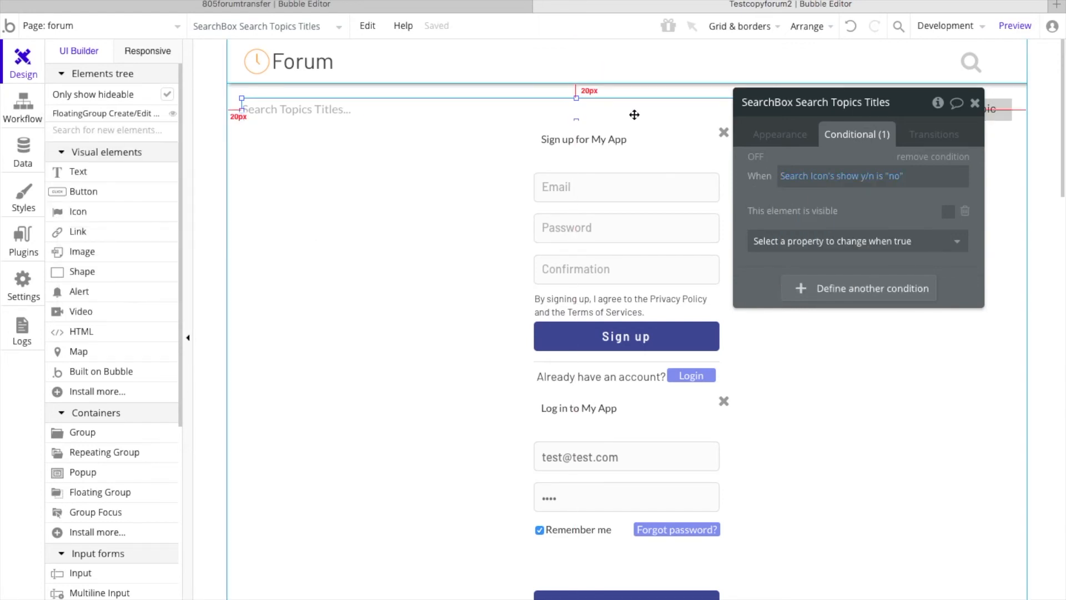
Step: Preview the forum page, and turn off its fixed-width setting back in the Testcopyforum2 editor
click(1009, 25)
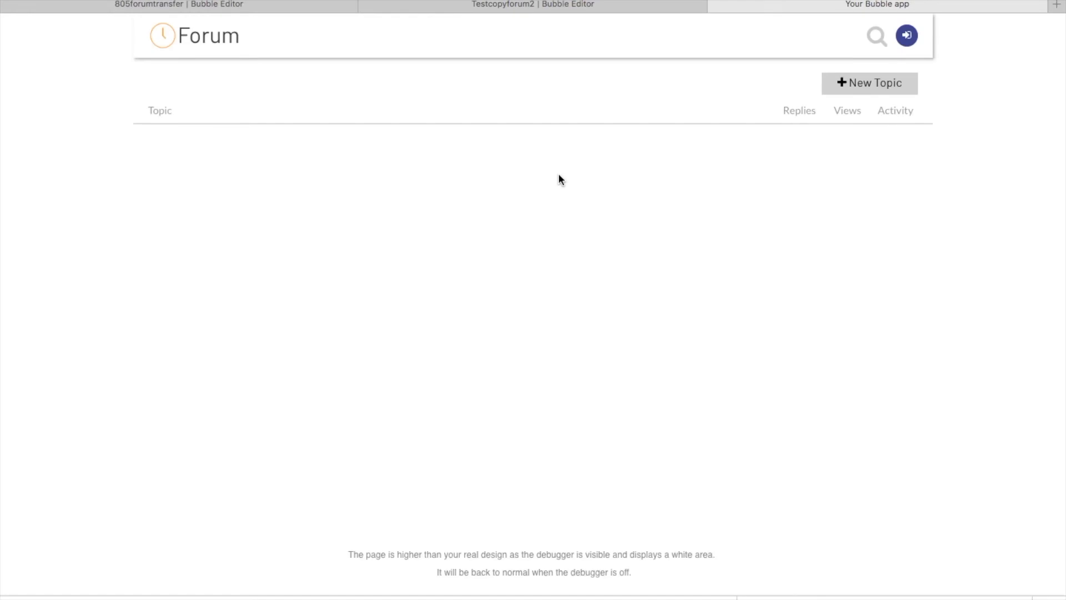
click(585, 5)
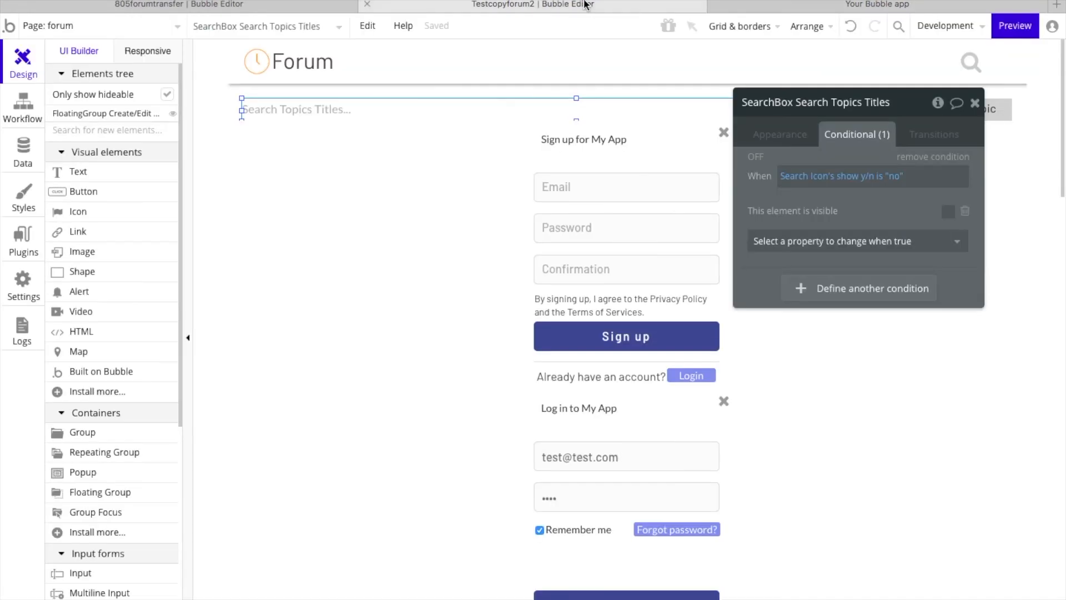
click(210, 195)
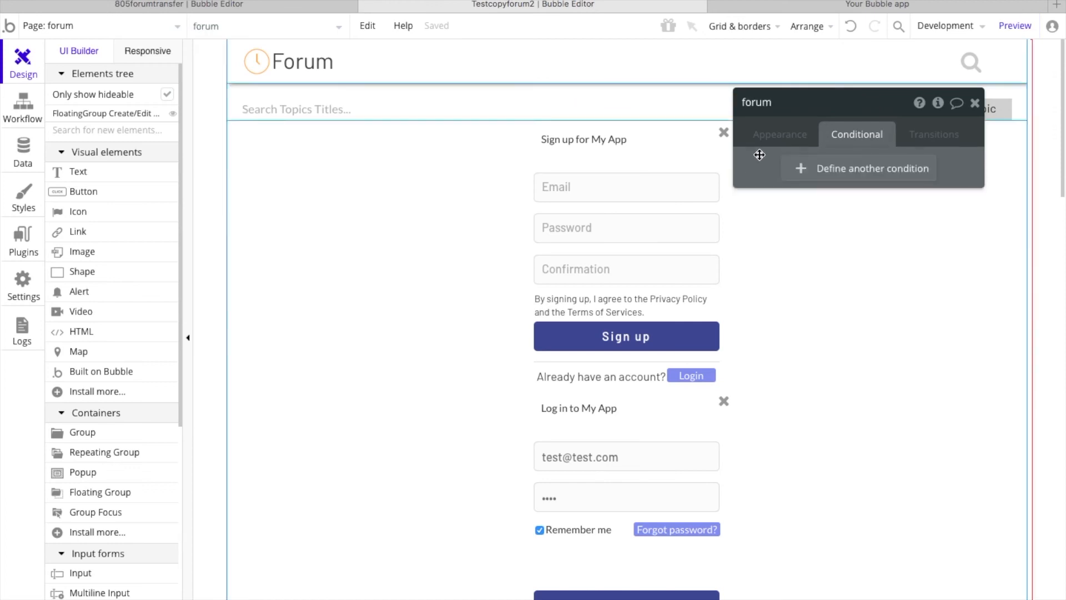
click(778, 135)
scroll(824, 330, down, 4)
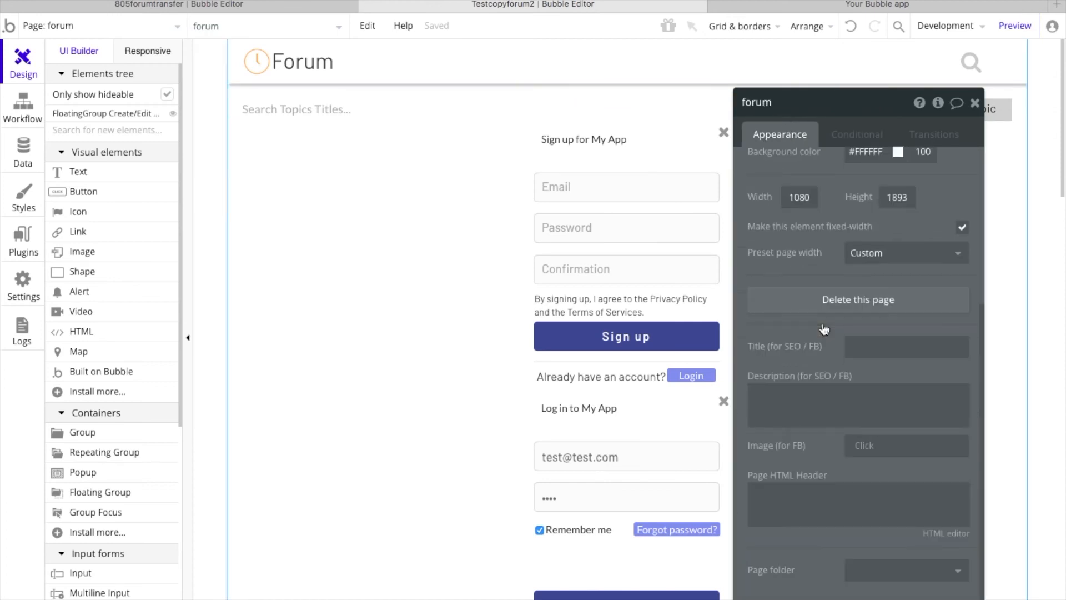
scroll(888, 294, up, 1)
click(963, 258)
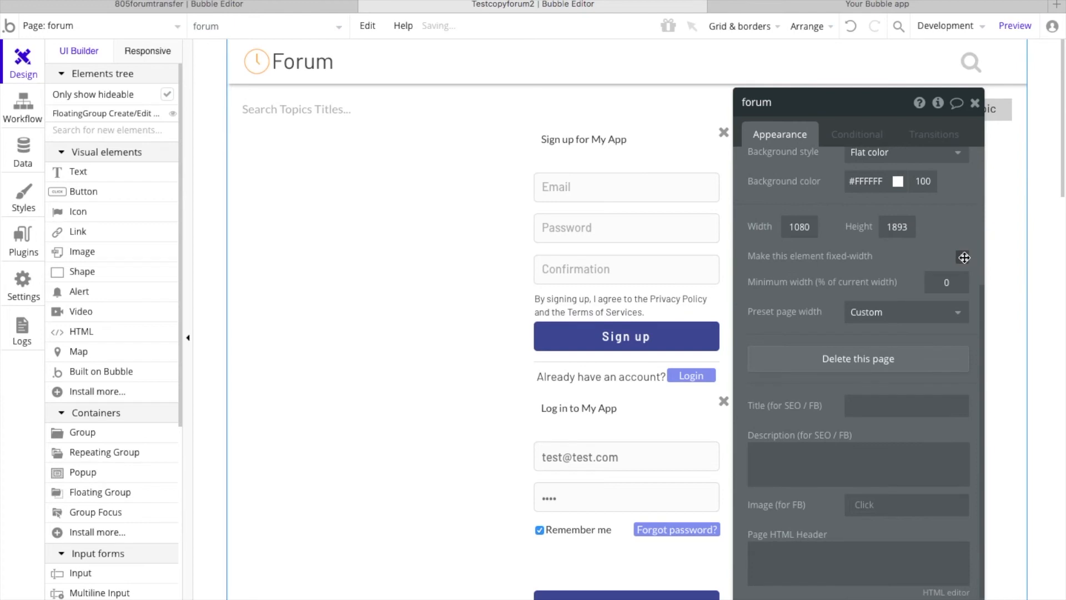
Step: Refresh the forum preview and try to log in with the prefilled credentials after requesting a new topic
click(806, 8)
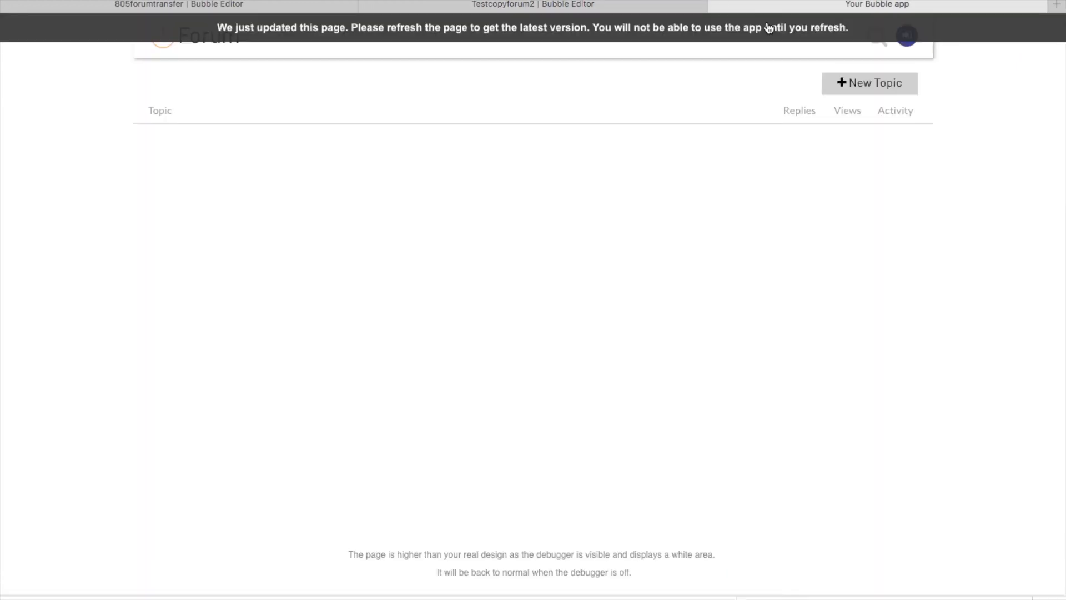
click(769, 28)
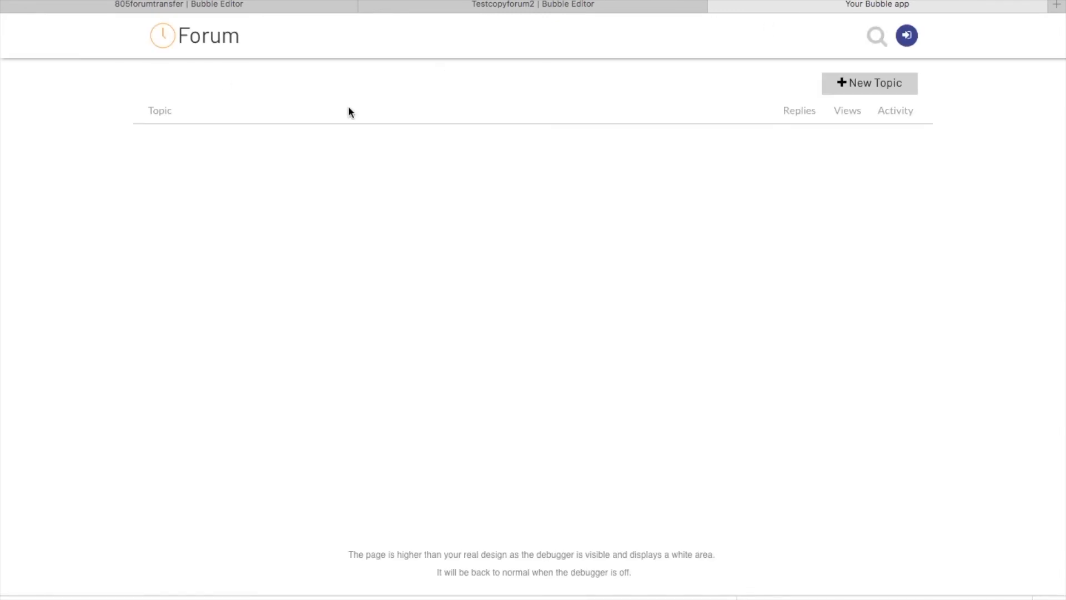
click(864, 84)
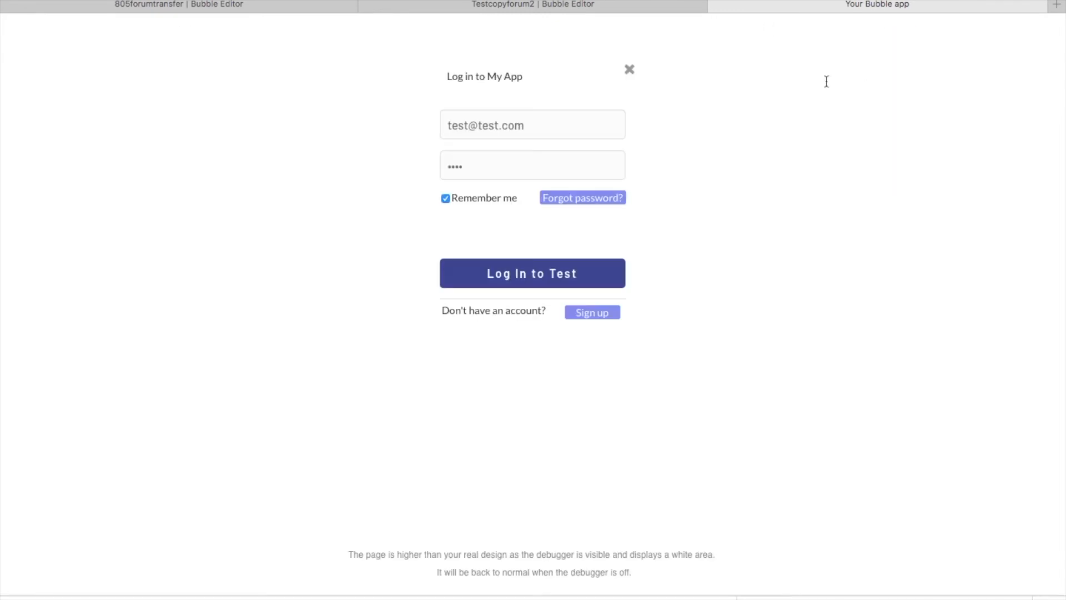
click(536, 281)
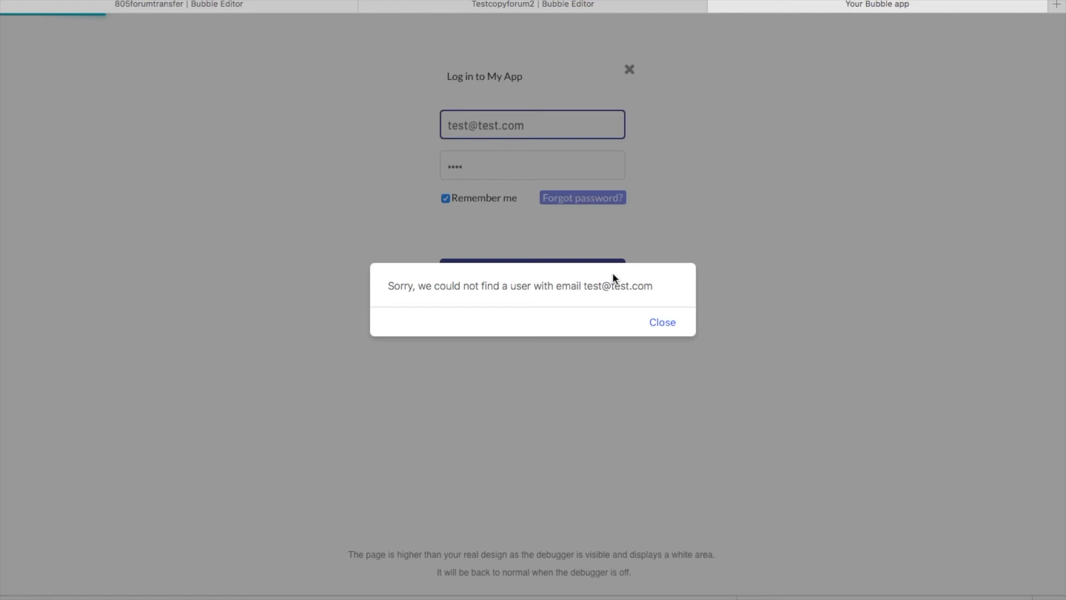
click(664, 322)
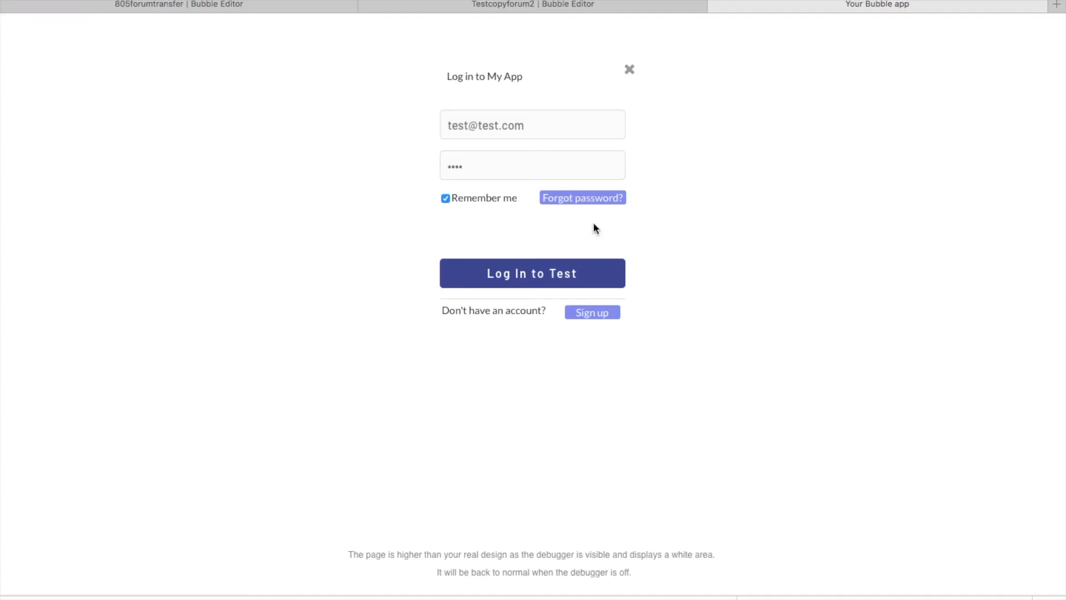
Step: Switch to the sign-up form and register a test account with its e-mail, password and password confirmation
click(593, 312)
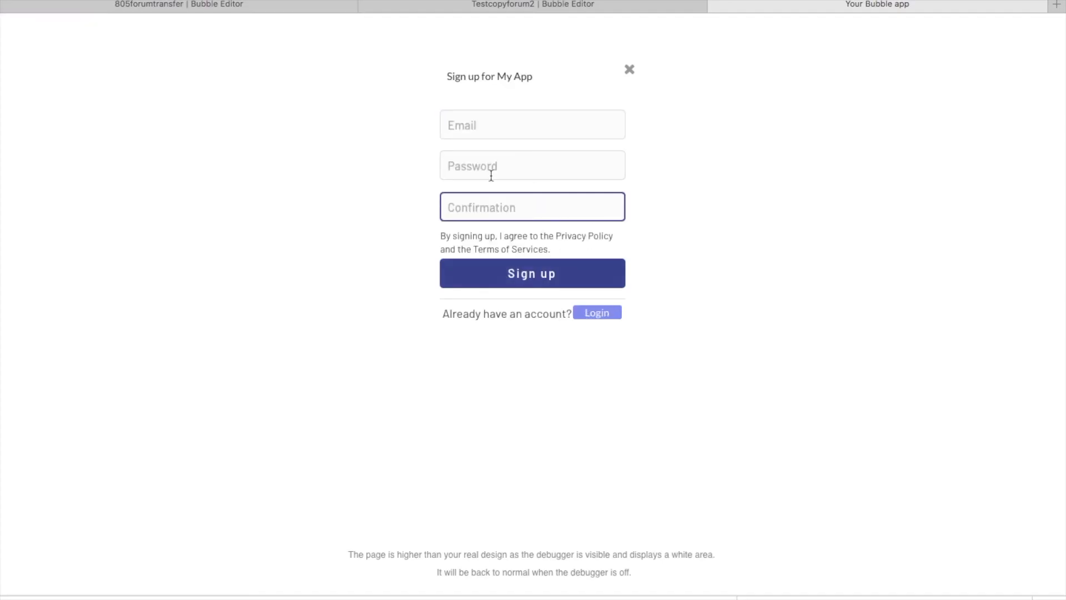
click(473, 129)
text(test@test.com)
key(Tab)
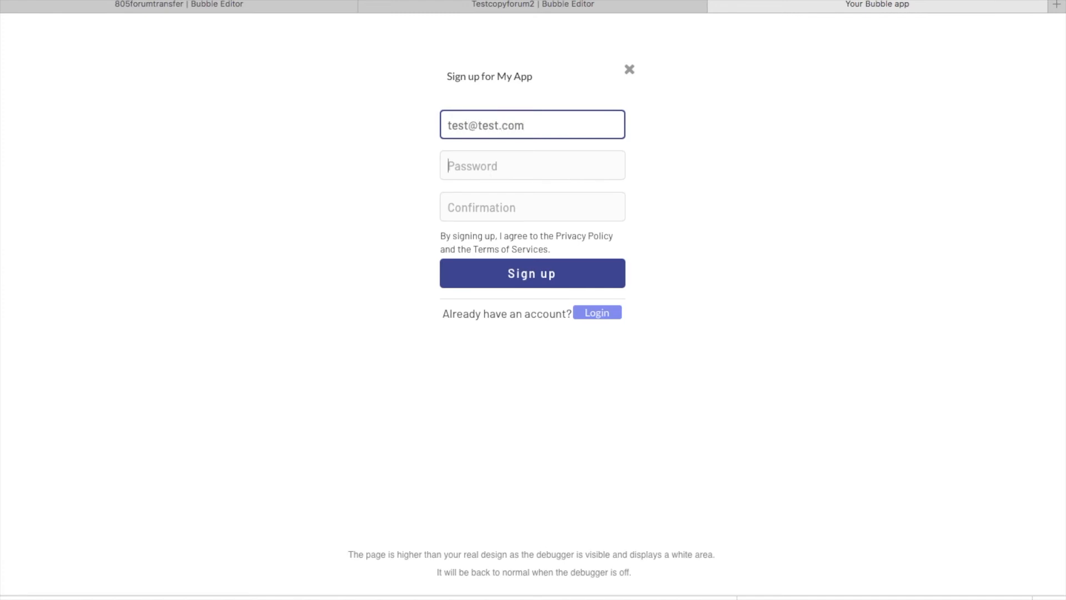
click(706, 203)
text(test)
key(Tab)
text(test)
click(522, 271)
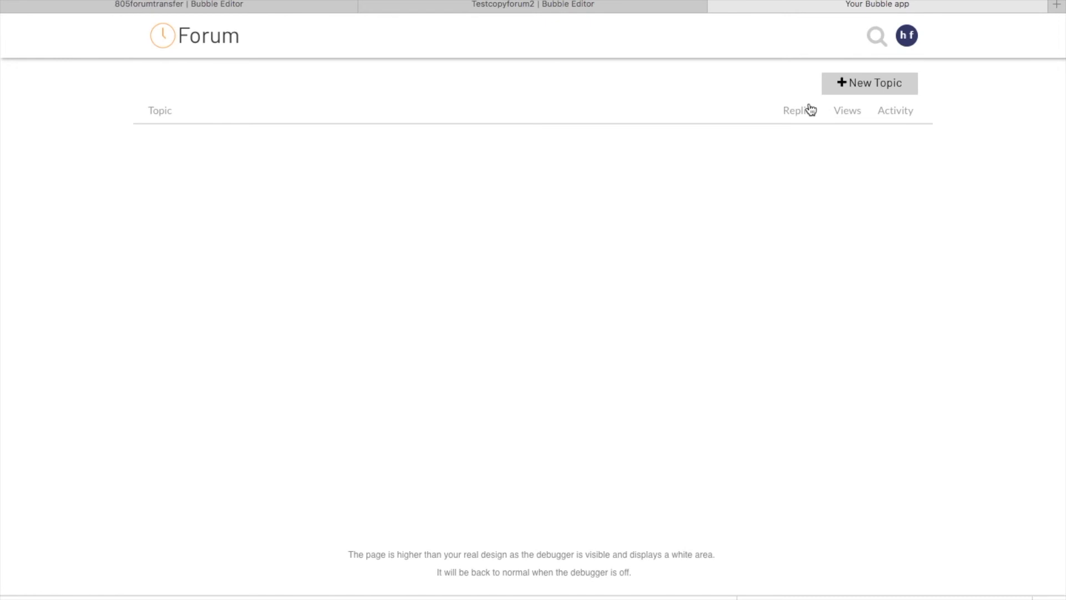
Step: Start a new topic, and post the copied "Why do we use it?" passage as a reply under "What is Lorem Ipsum?"
click(841, 83)
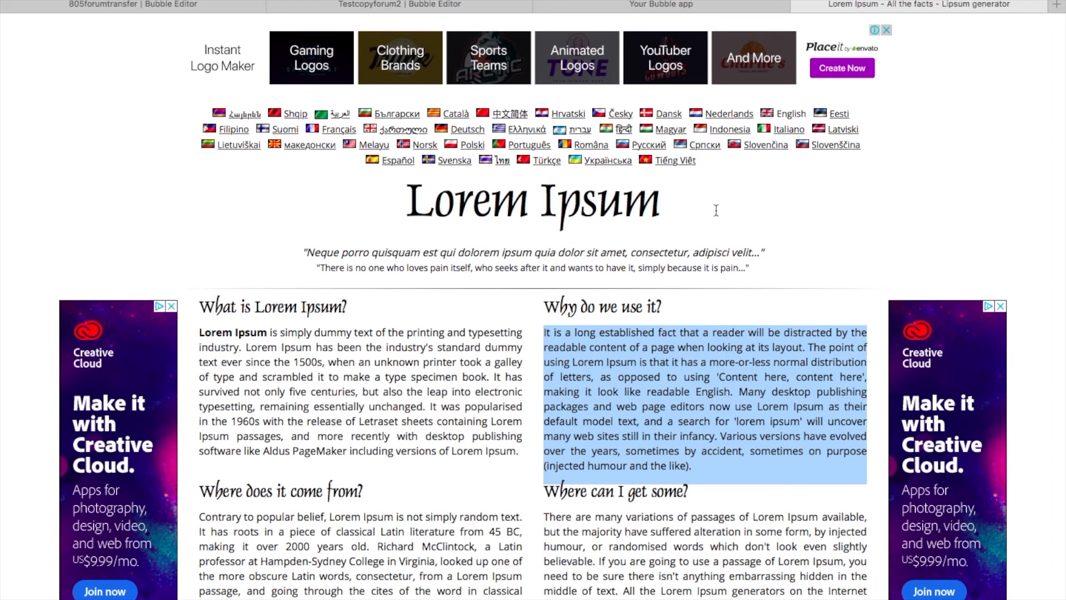
click(714, 6)
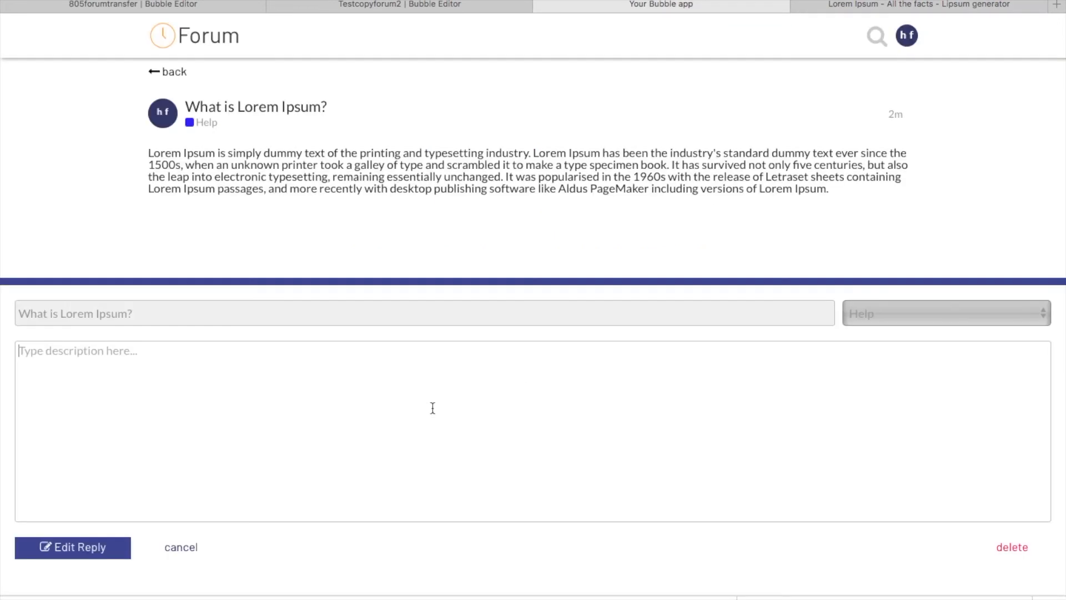
text(It is a long established fact that a reader will be distracted by the readable content of a page when looking at its layout. The point of using Lorem Ipsum is that it has a more-or-less normal distribution of letters, as opposed to using 'Content here, content here', making it look like readable English. Many desktop publishing packages and web page editors now use Lorem Ipsum as their default model text, and a search for 'lorem ipsum' will uncover many web sites still in their infancy. Various versions have evolved over the years, sometimes by accident, sometimes on purpose (injected humour and the like).)
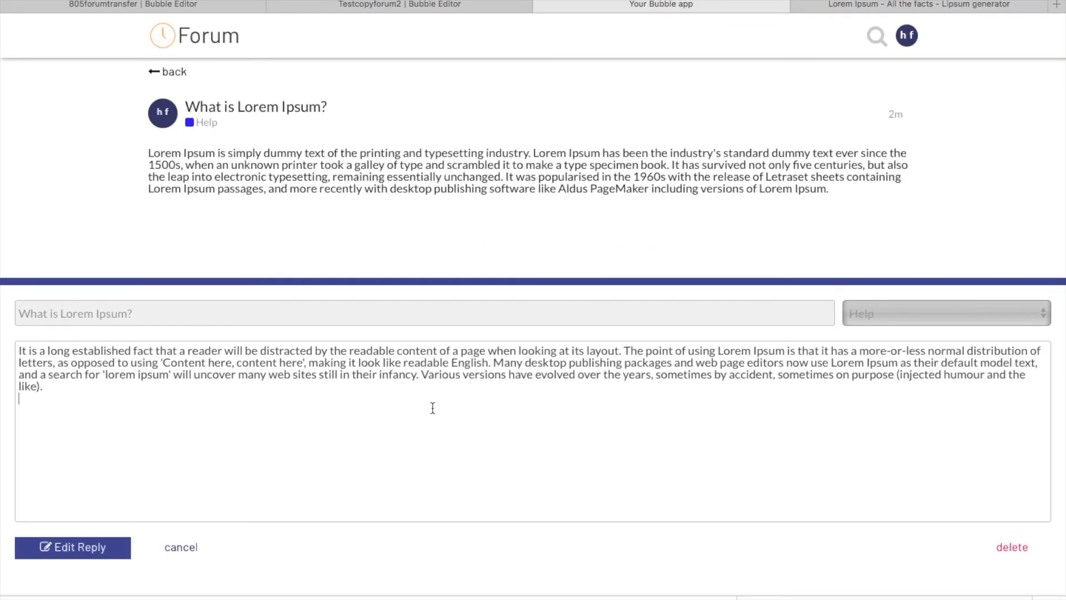
click(83, 548)
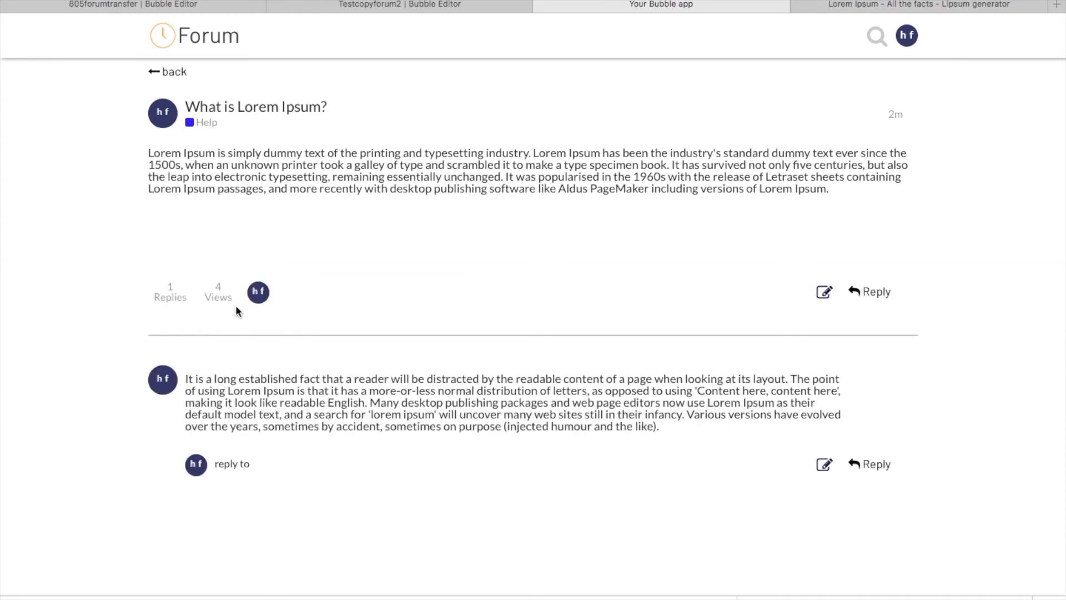
Step: Return to the Testcopyforum2 editor and delete all category entries from the development app data
click(412, 8)
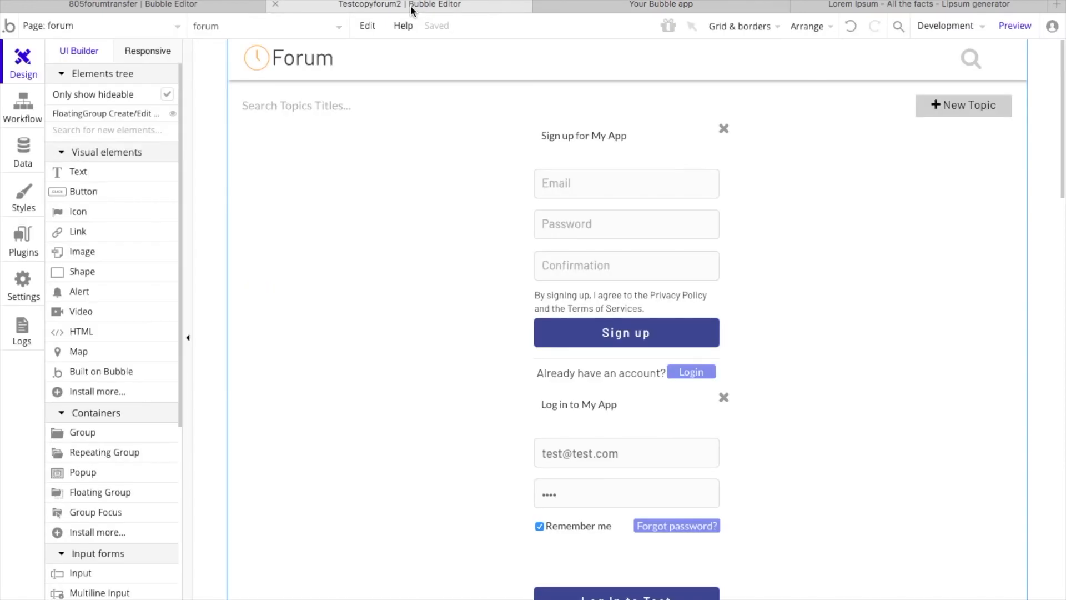
click(22, 156)
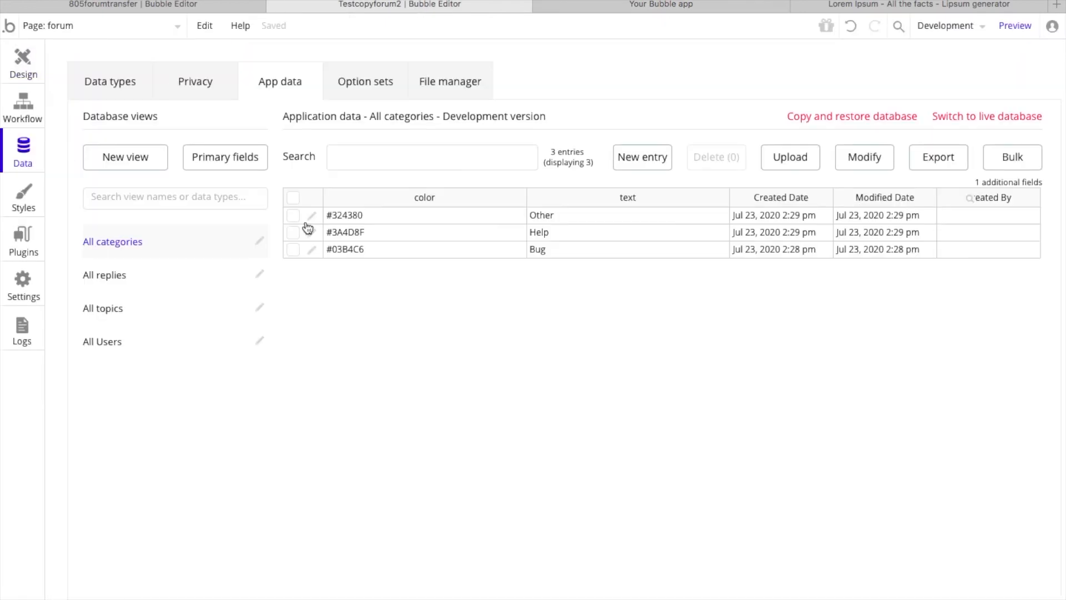
click(293, 197)
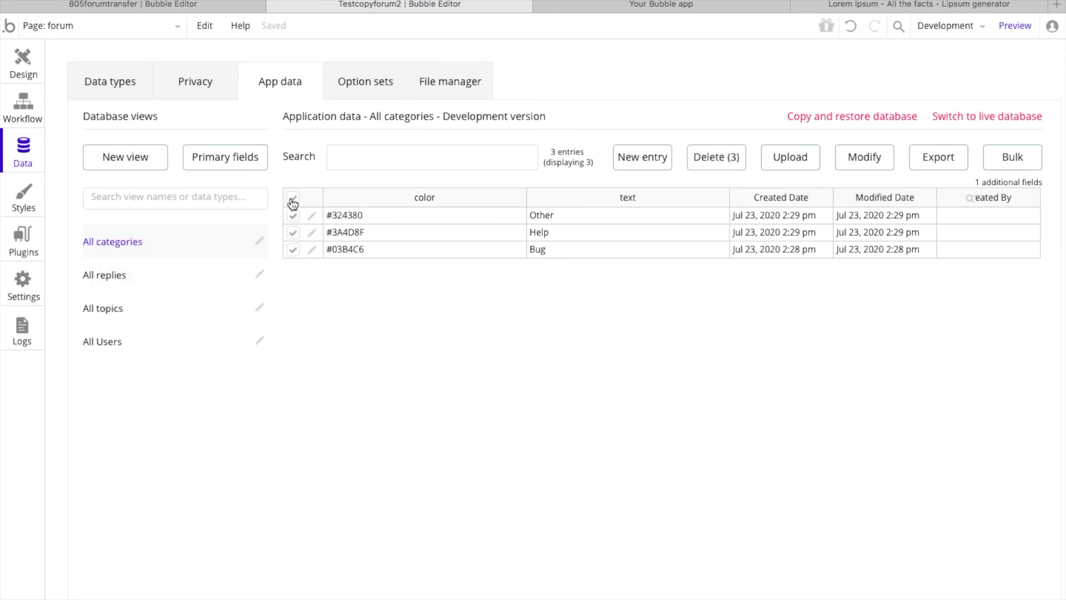
click(711, 161)
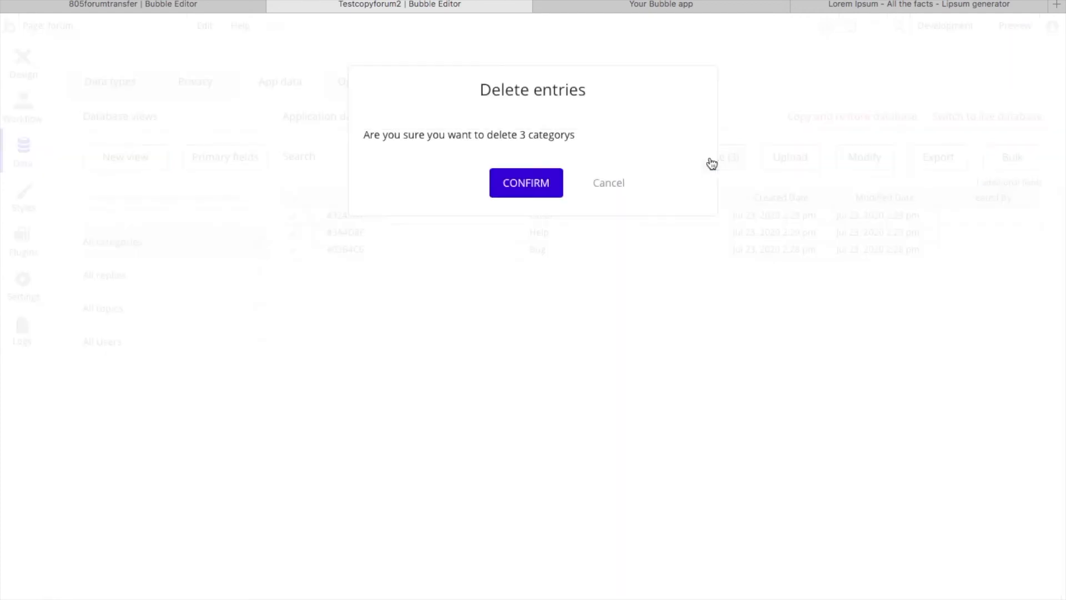
click(511, 183)
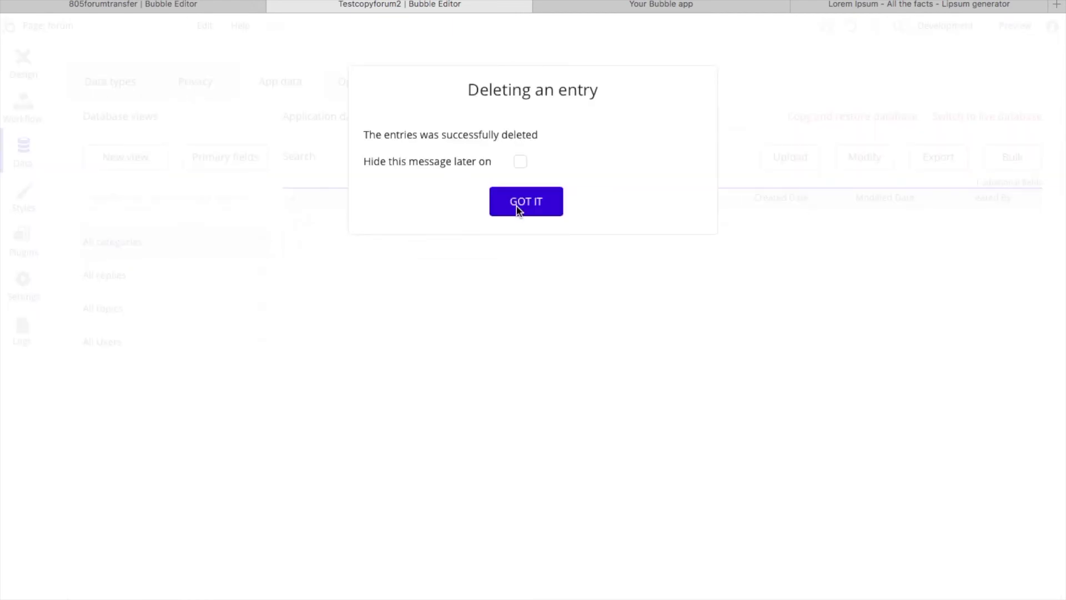
click(517, 208)
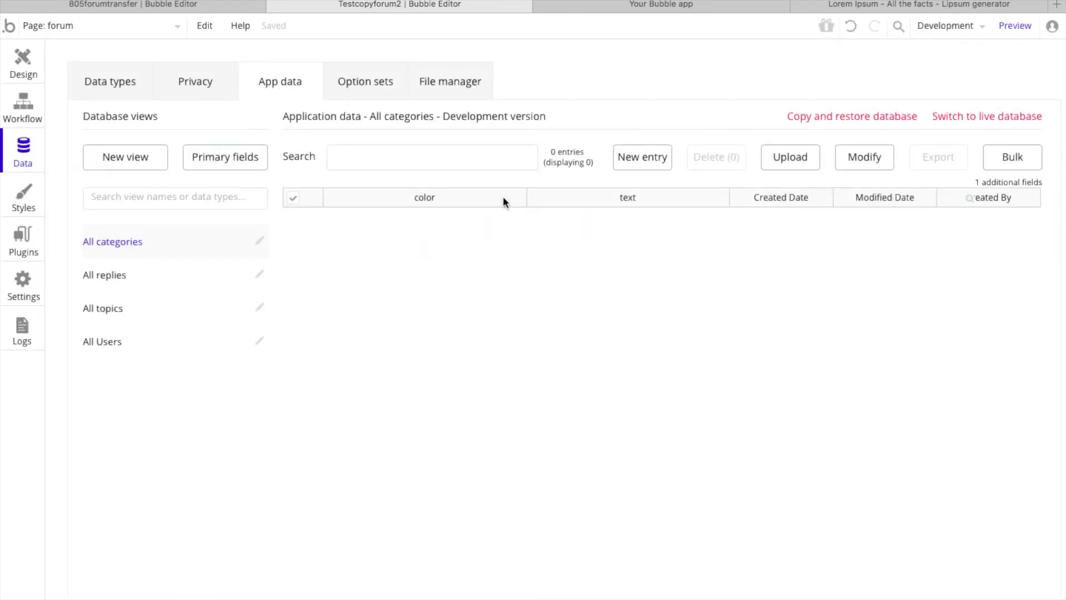
Step: Select the hex code #03B4C6 of the first palette color in the general settings for copying
click(24, 281)
double_click(118, 194)
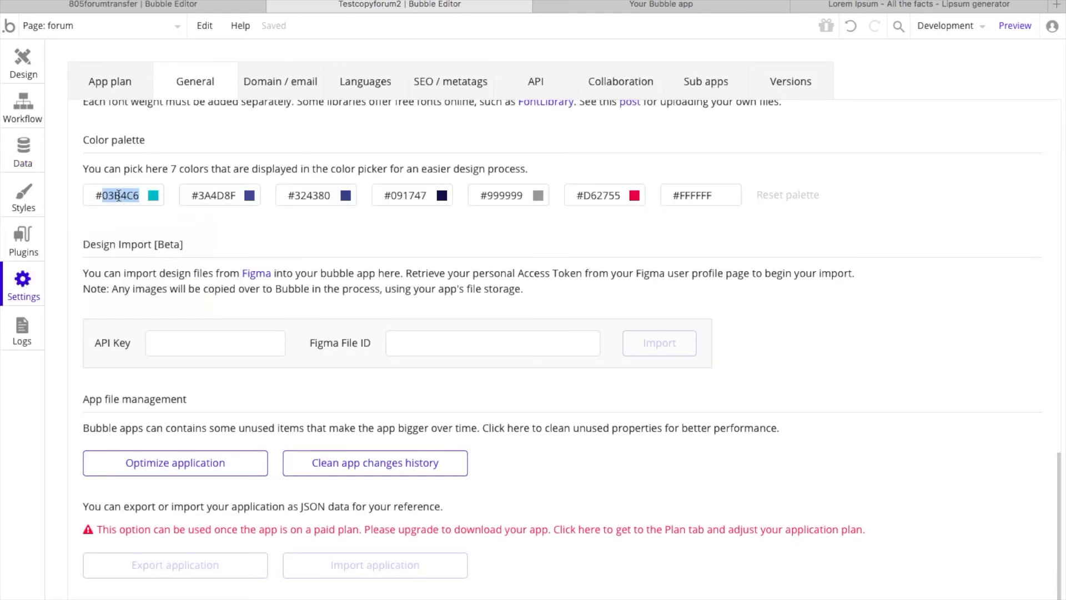
drag(140, 195, 65, 194)
key(super+c)
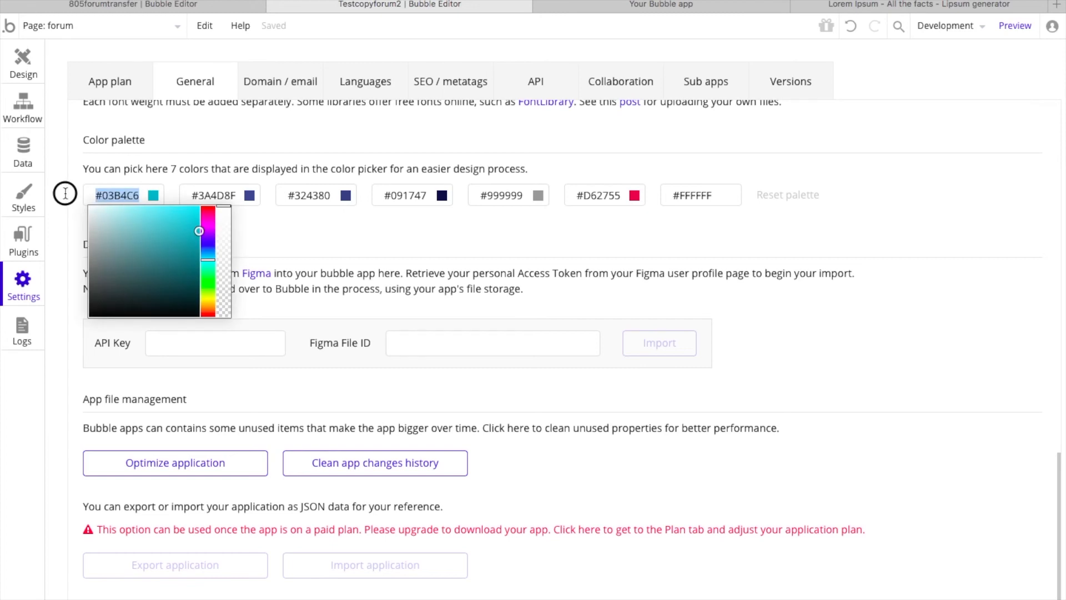
Step: Create a category entry in the app data with the copied color #03B4C6 and the text Bug
click(23, 152)
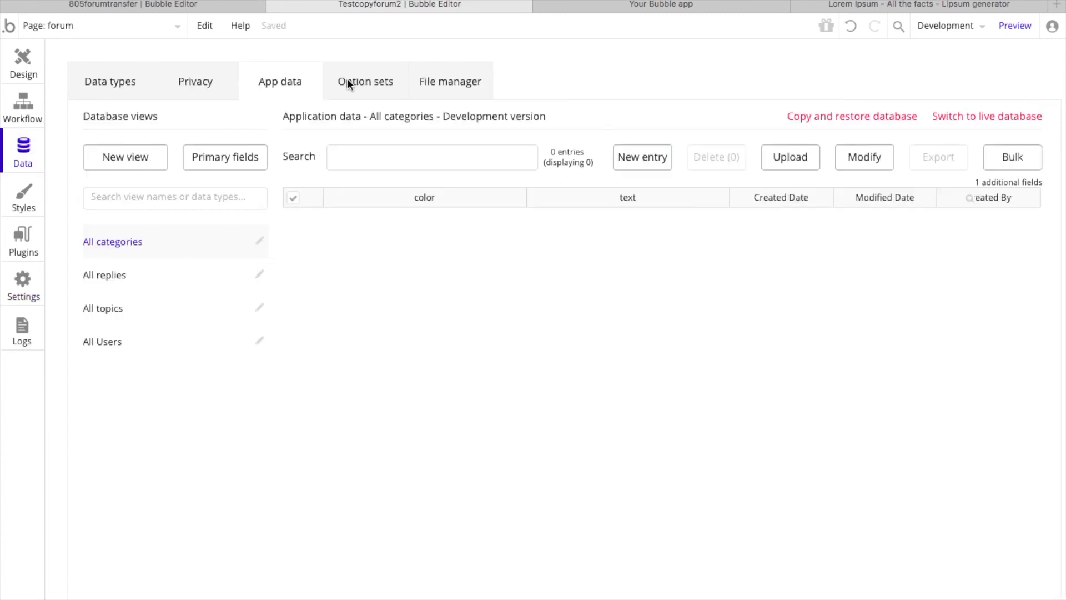
click(652, 161)
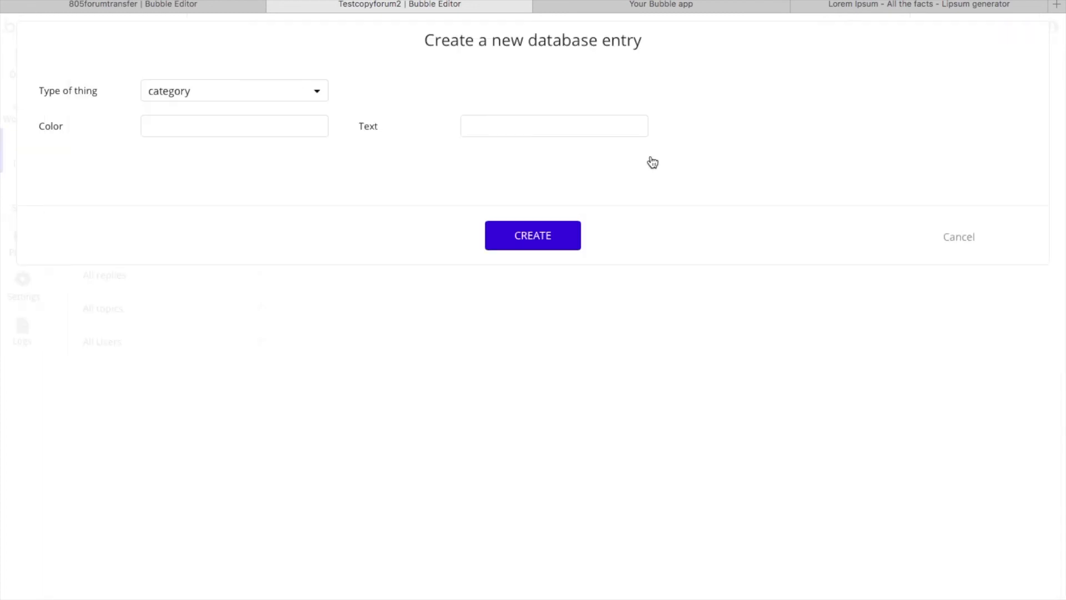
click(250, 129)
key(super+v)
click(469, 125)
text(Bug)
click(550, 243)
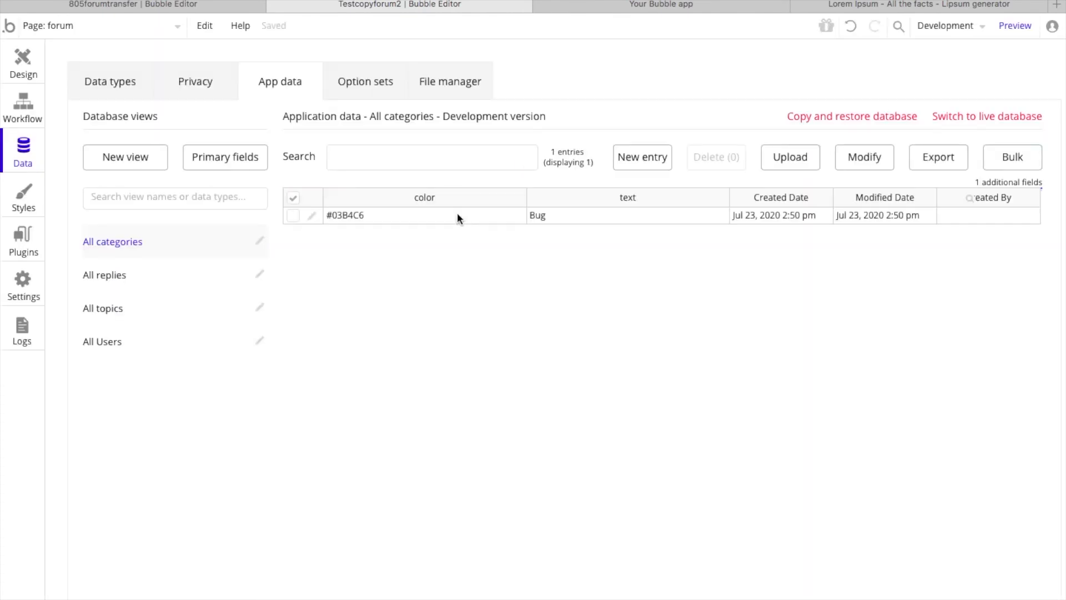
Step: Take the hex code #3A4D8F from the second palette color in the general settings and undo its removal from the palette
click(29, 280)
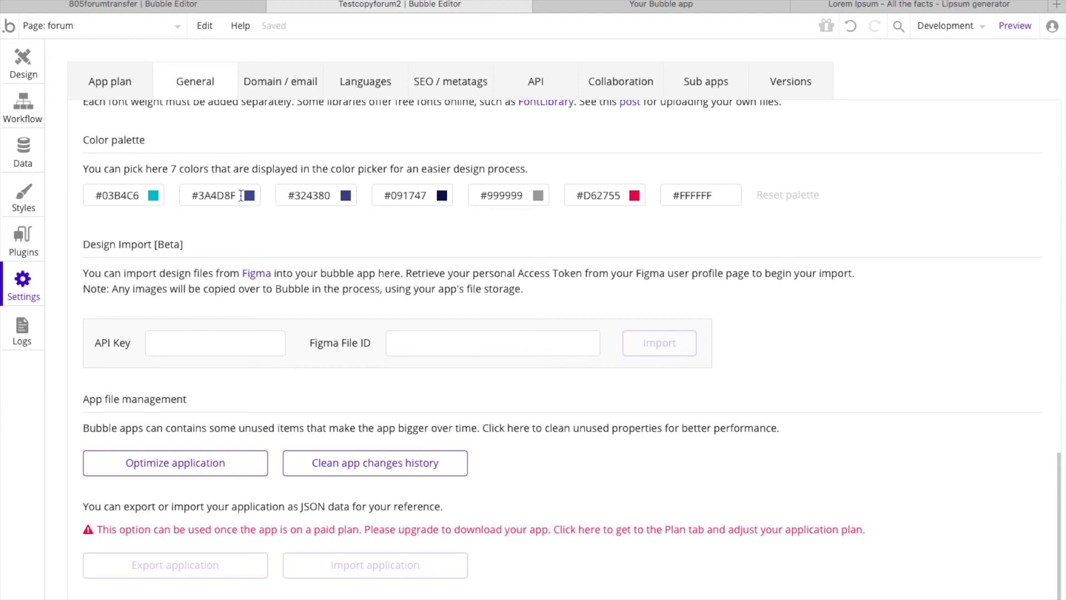
click(197, 195)
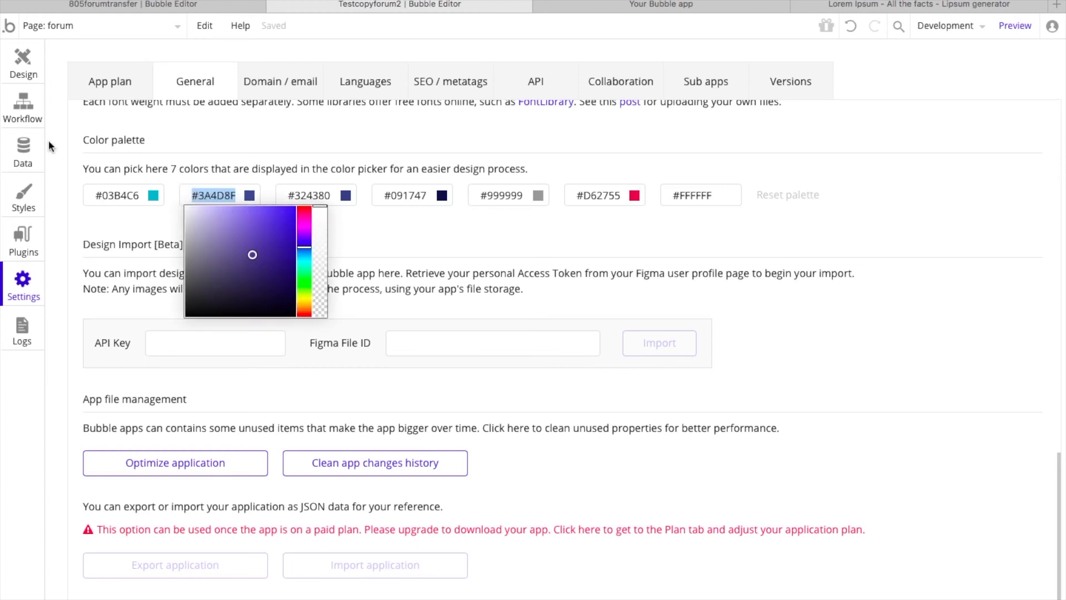
key(BackSpace)
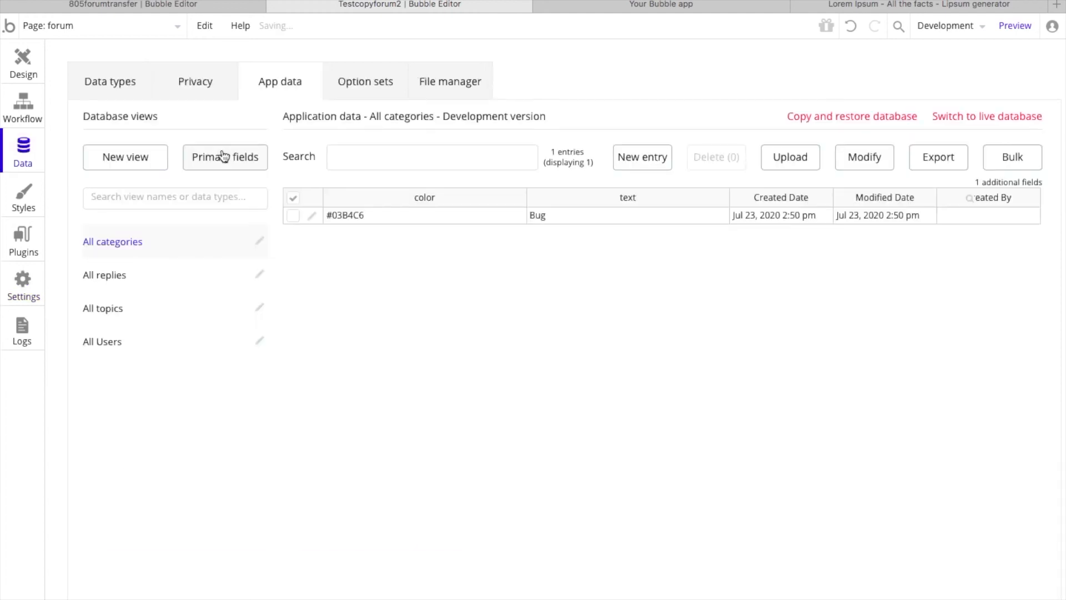
click(223, 156)
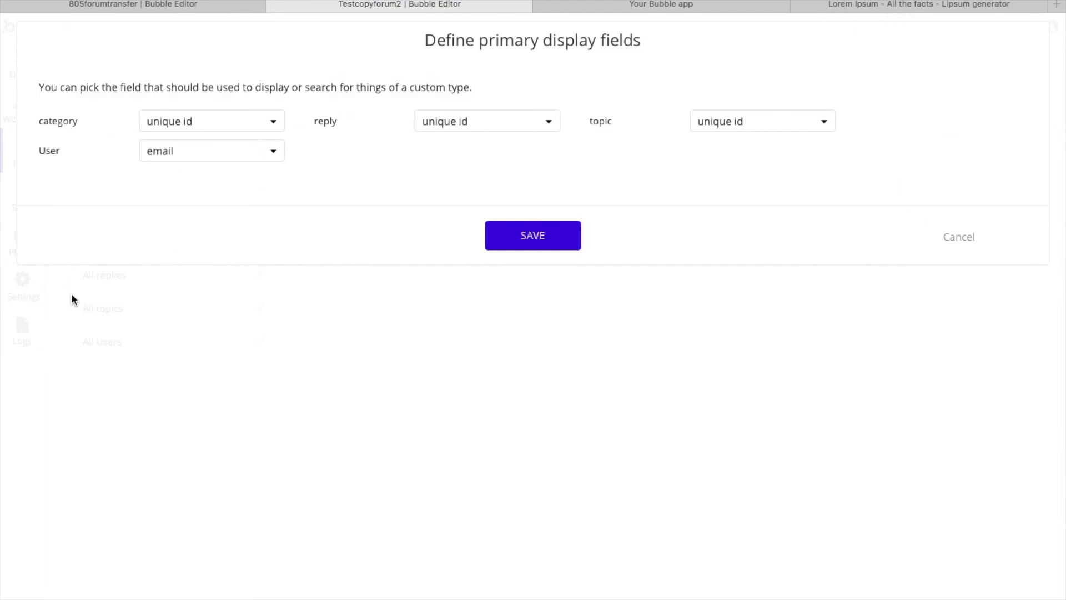
click(959, 237)
click(23, 286)
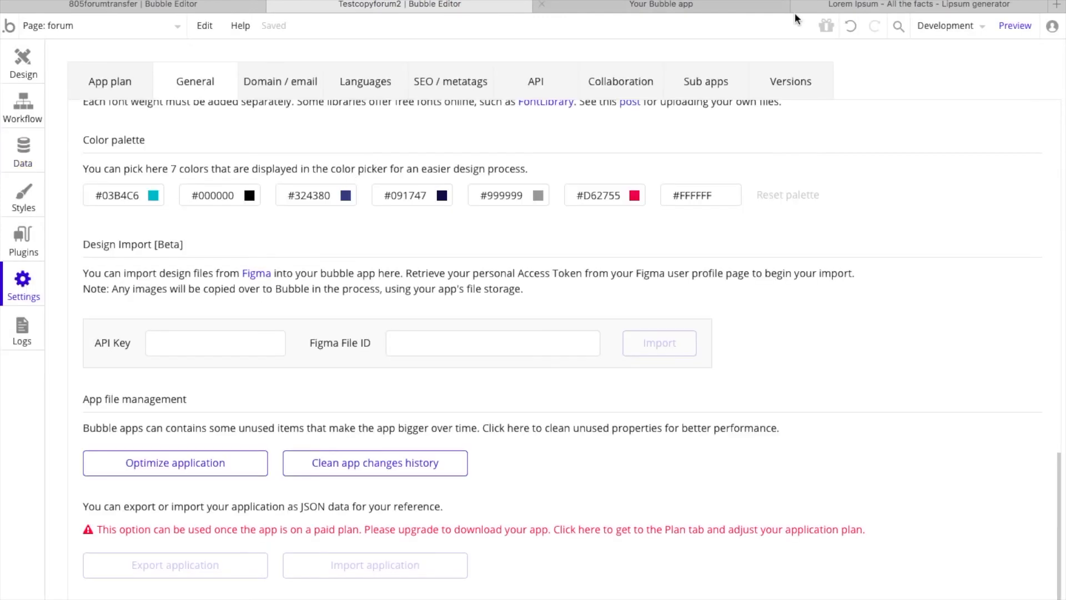
click(852, 33)
Step: Create a category entry in the app data with the color #3A4D8F and the text Help
click(23, 152)
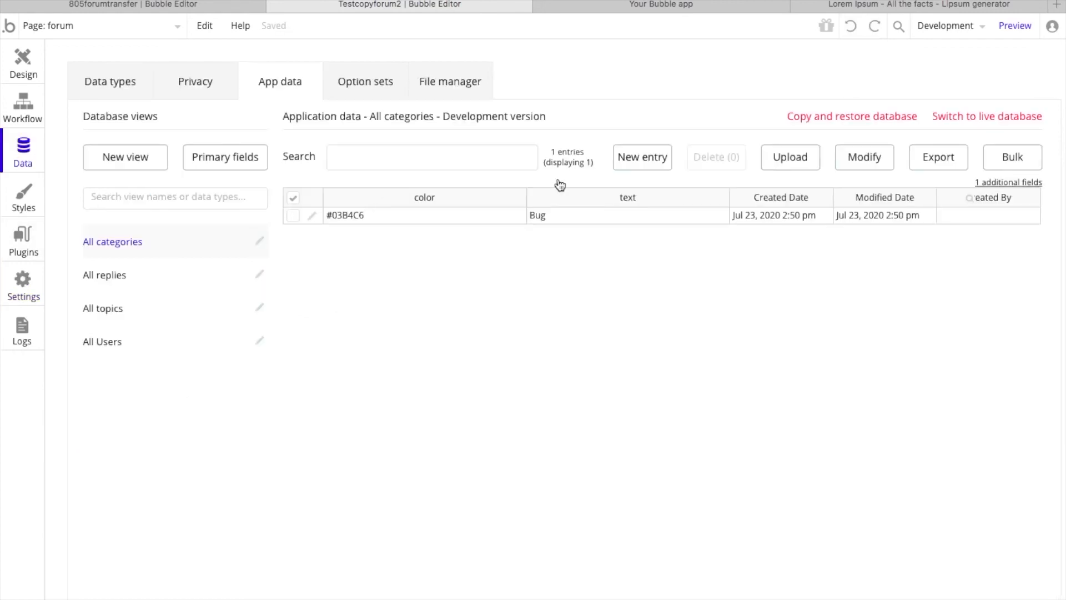
click(633, 156)
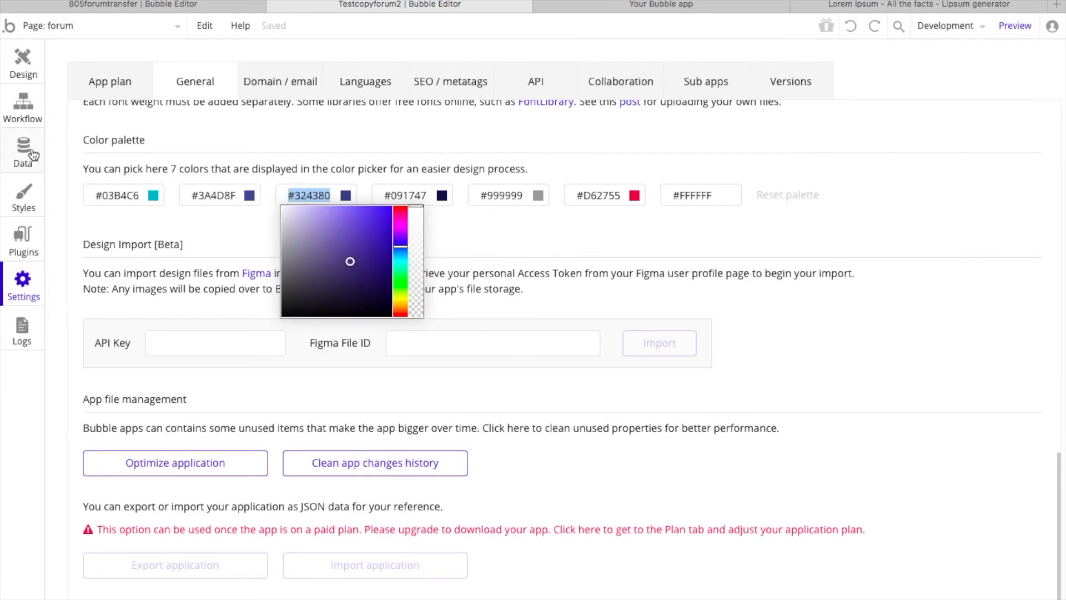
Step: Create a category entry in the app data with the third palette color #324380 and the text Other
click(25, 151)
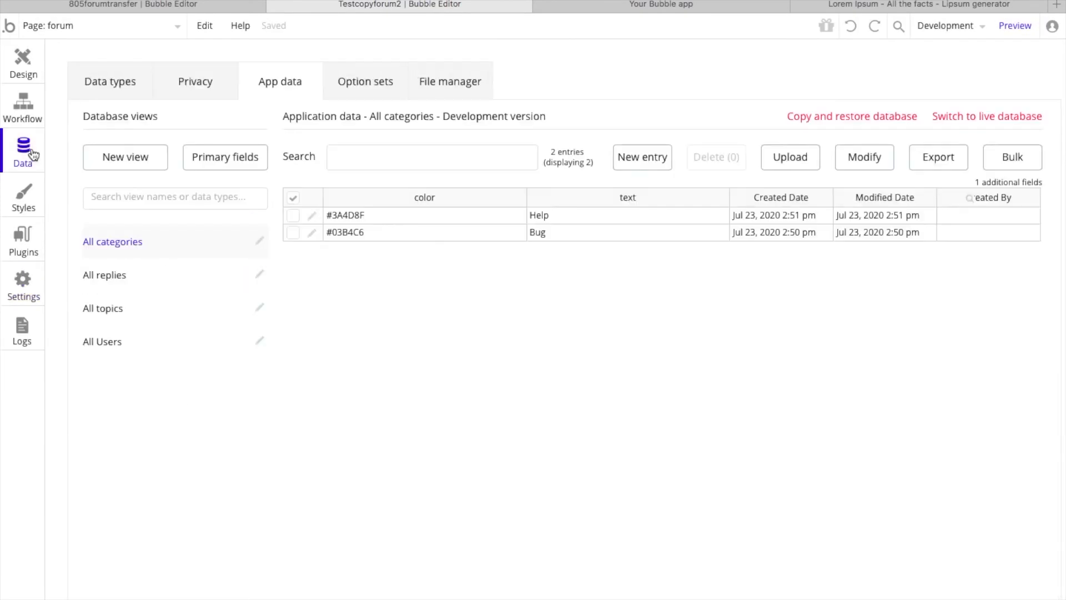
click(629, 160)
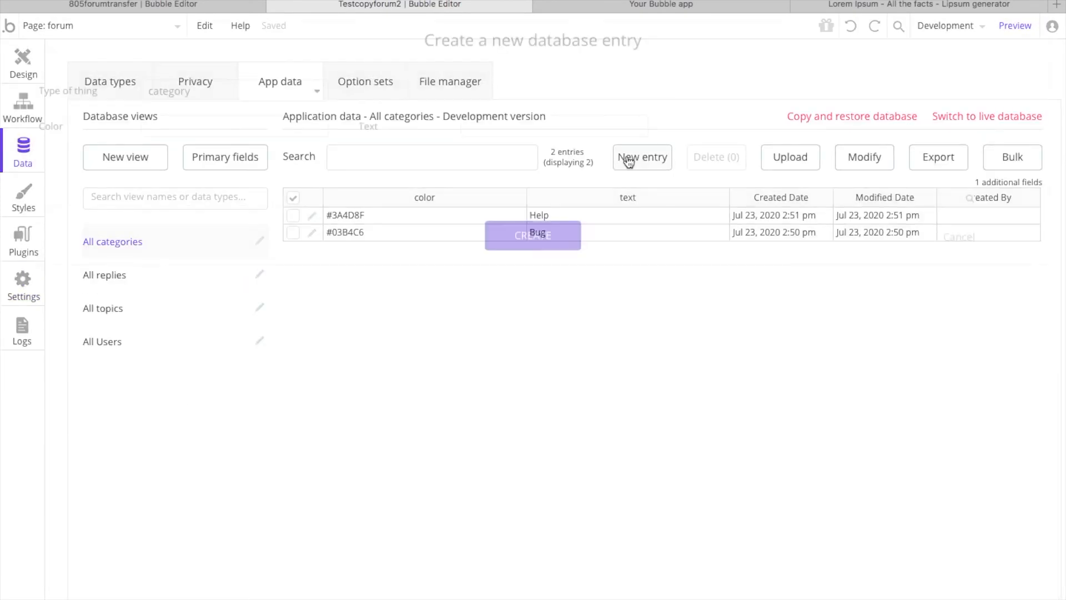
click(227, 123)
text(#324380)
click(475, 123)
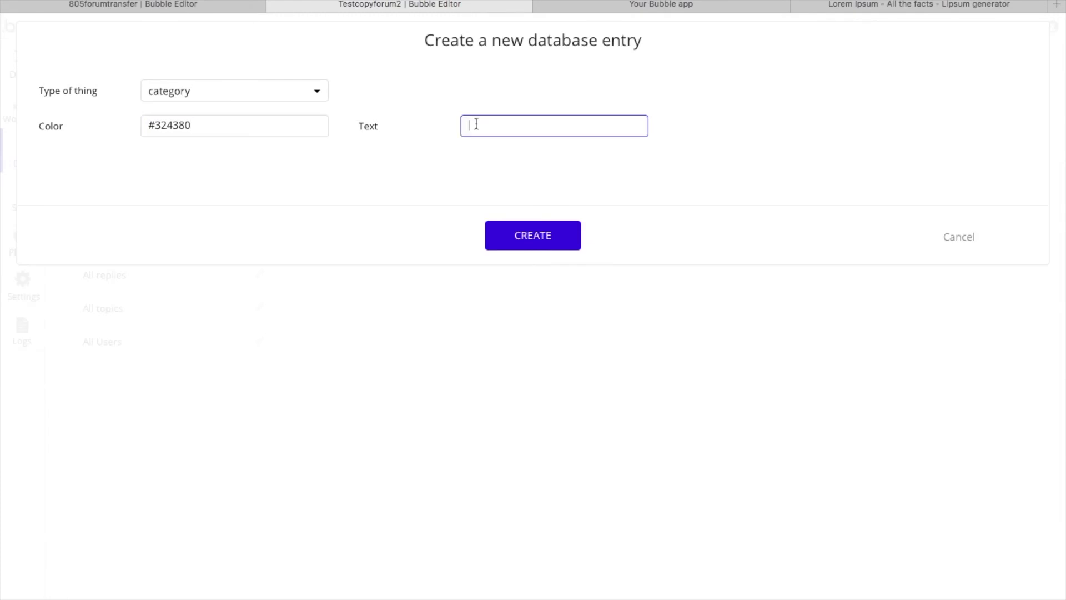
text(Other)
click(552, 236)
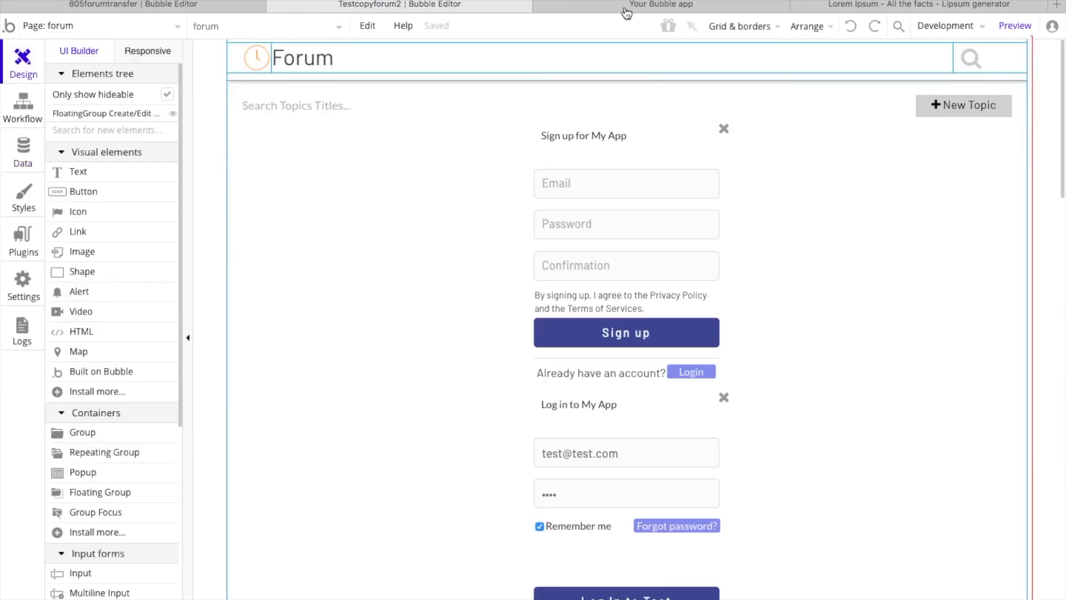
Step: Switch to the forum preview, refresh it to the latest version and start a new topic
click(626, 10)
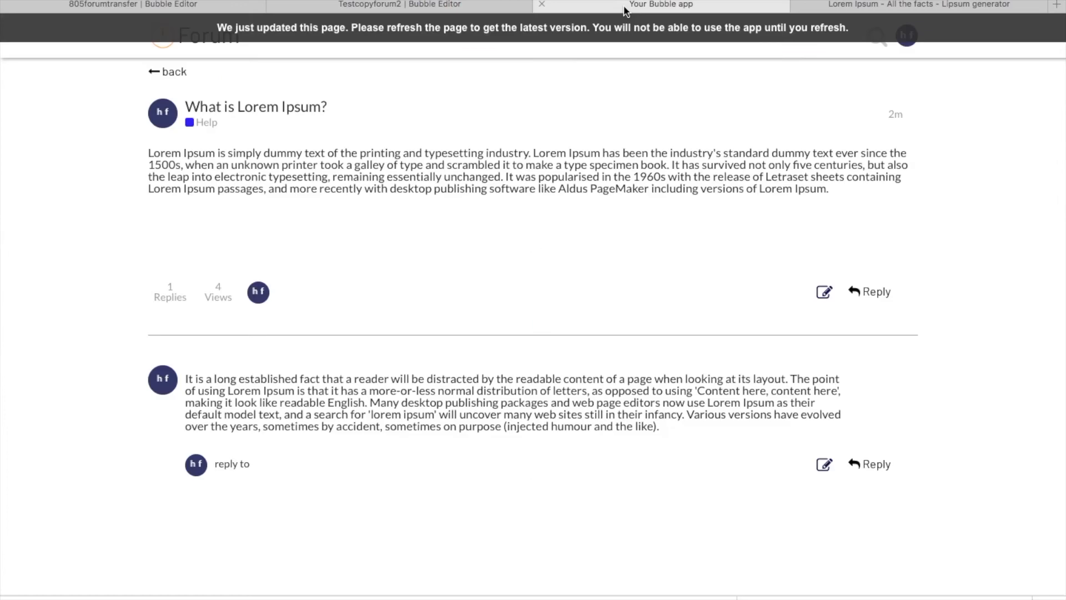
click(525, 36)
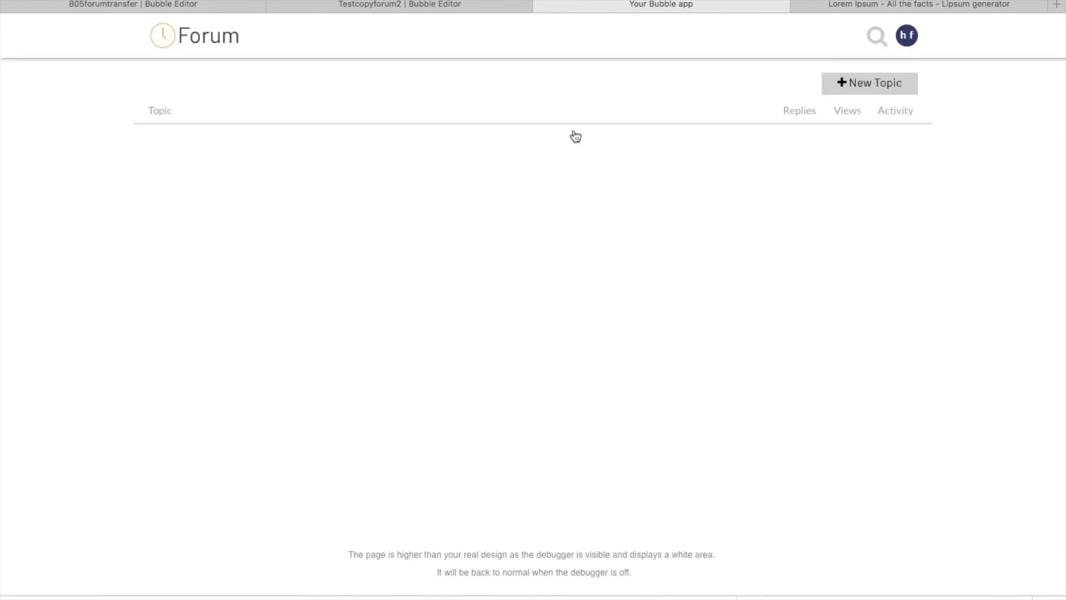
click(857, 83)
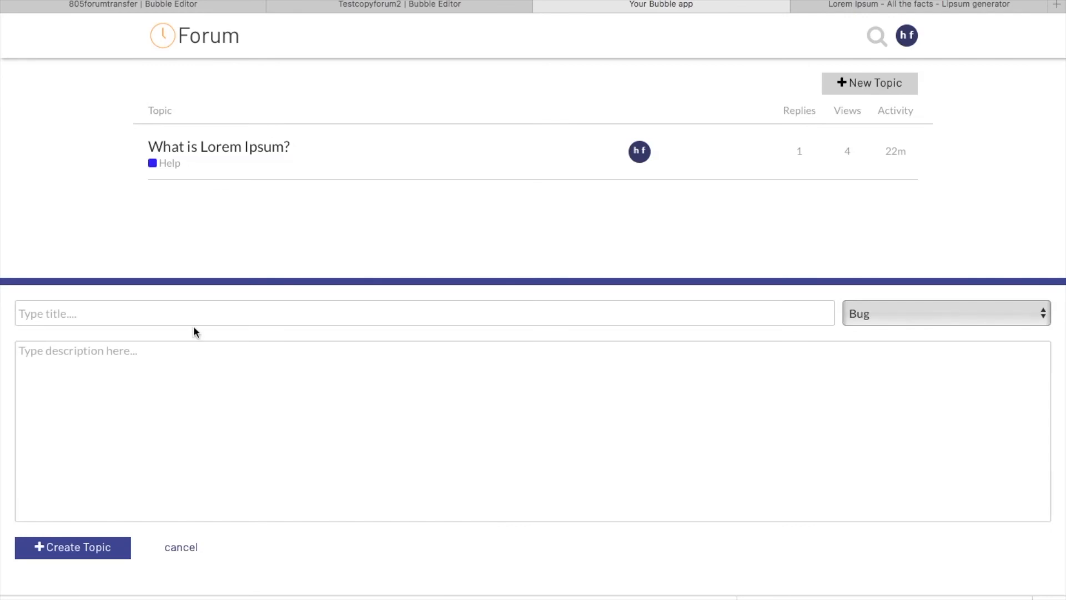
Step: Copy the "What is Lorem Ipsum?" heading from the Lorem Ipsum page into the new topic's title
click(885, 4)
triple_click(297, 312)
key(ctrl+c)
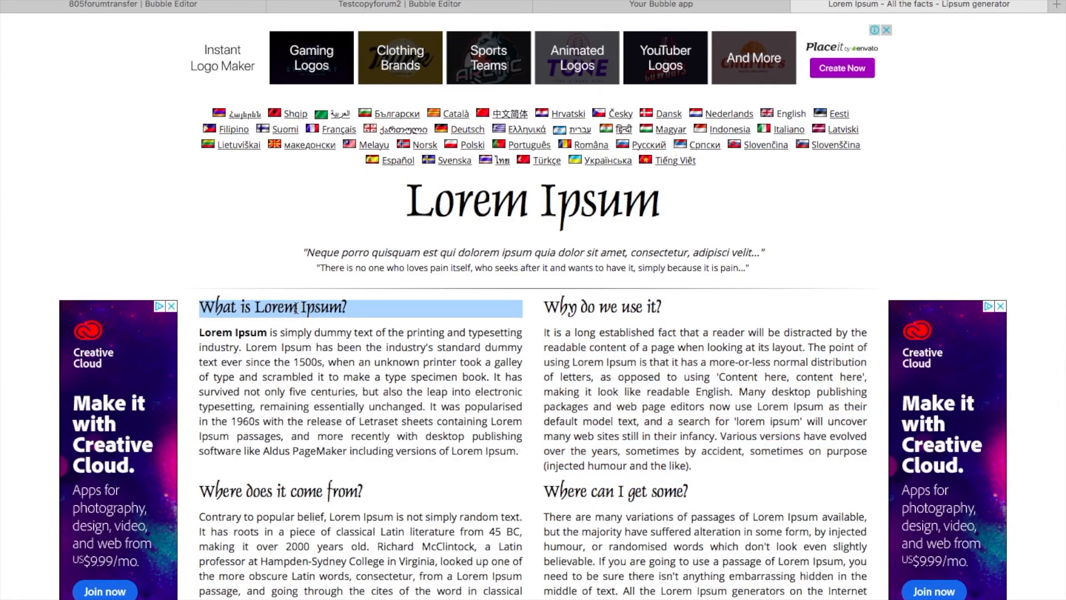
click(633, 6)
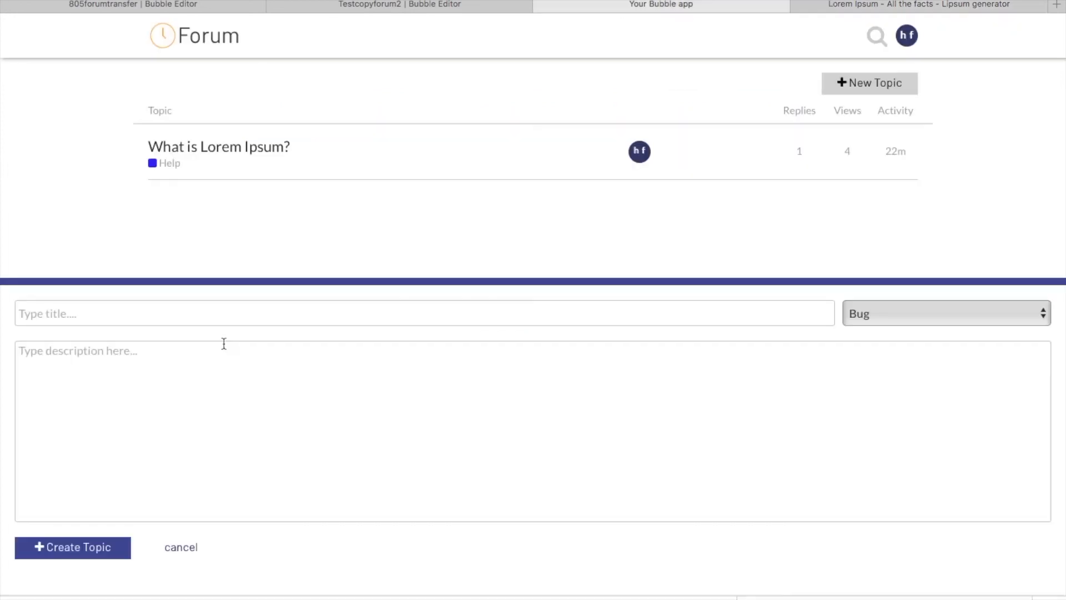
click(197, 315)
key(ctrl+v)
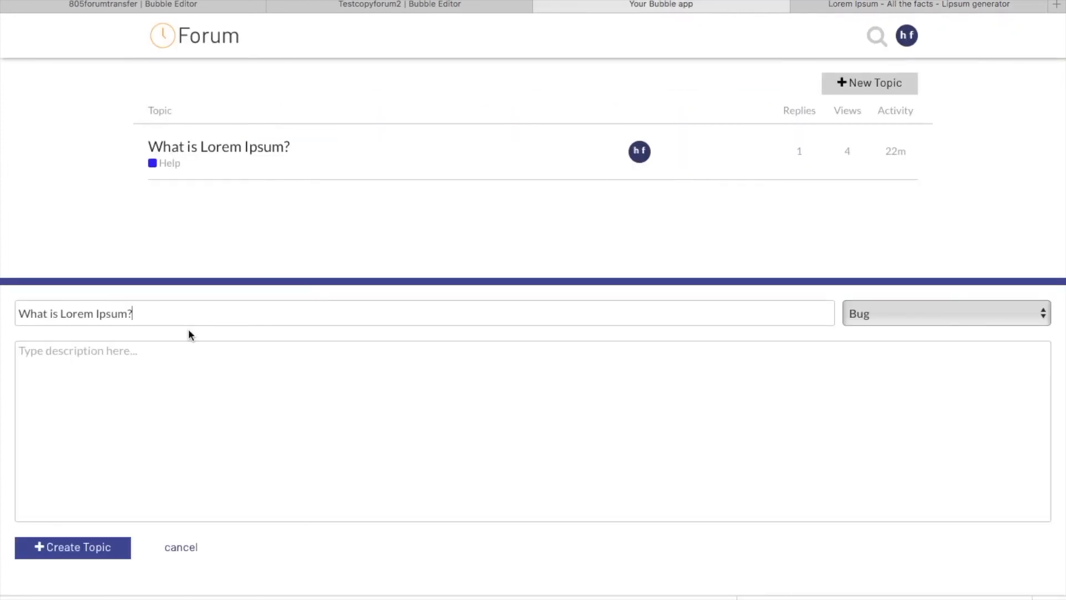
Step: Copy the "What is Lorem Ipsum?" paragraph from the Lorem Ipsum page into the new topic's description
click(874, 5)
triple_click(435, 363)
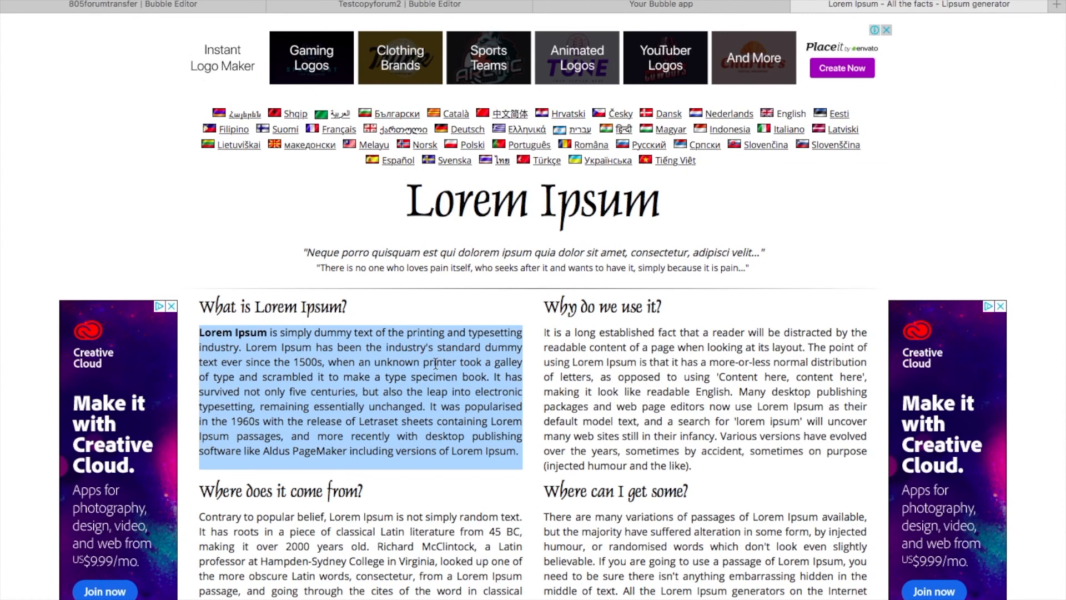
key(ctrl+c)
click(675, 7)
click(298, 378)
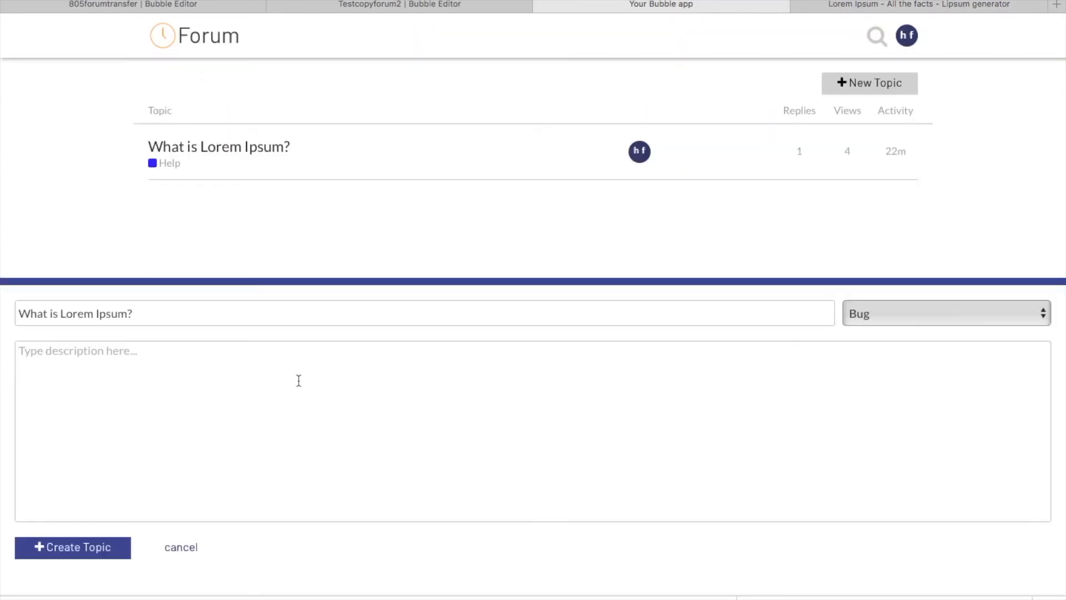
key(ctrl+v)
Step: Set the new topic's category to Help and create the topic
click(942, 314)
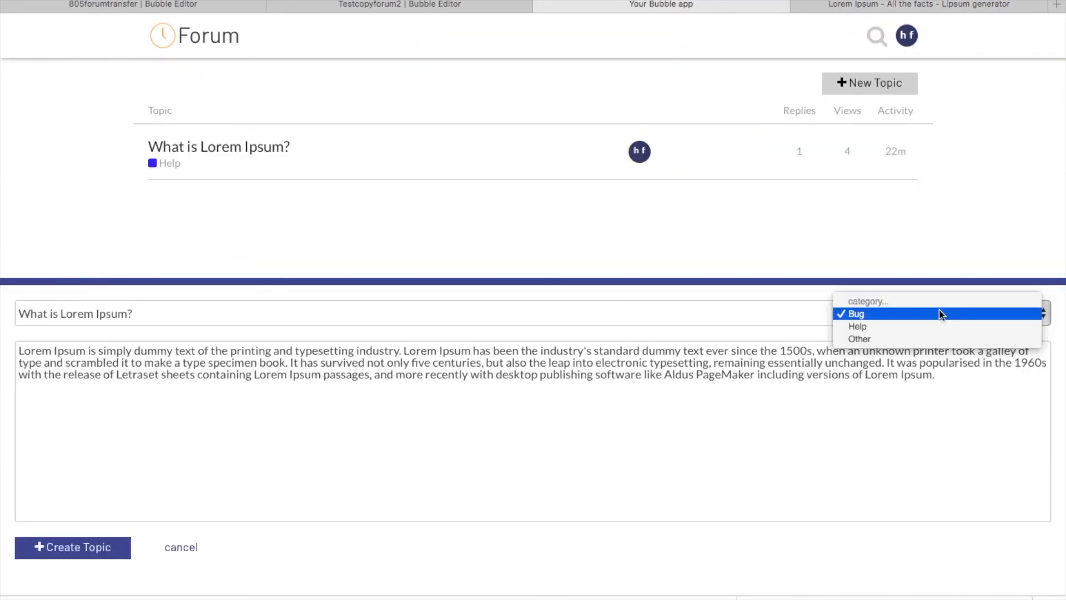
click(916, 326)
click(71, 546)
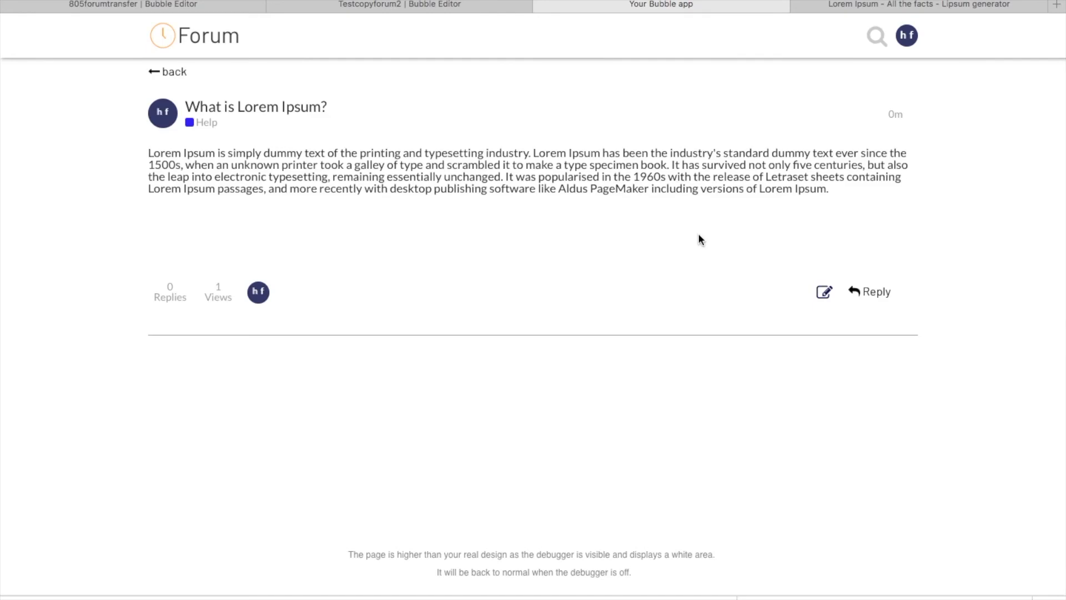
Step: Post the "Why do we use it?" paragraph from the Lorem Ipsum page as a reply to the new topic
click(871, 292)
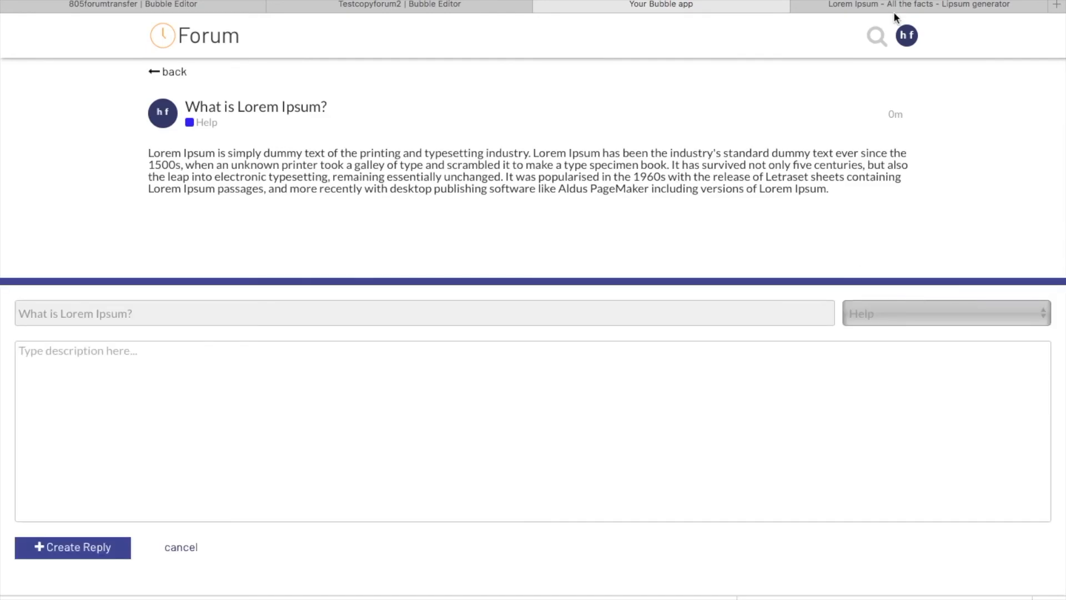
click(920, 5)
click(591, 382)
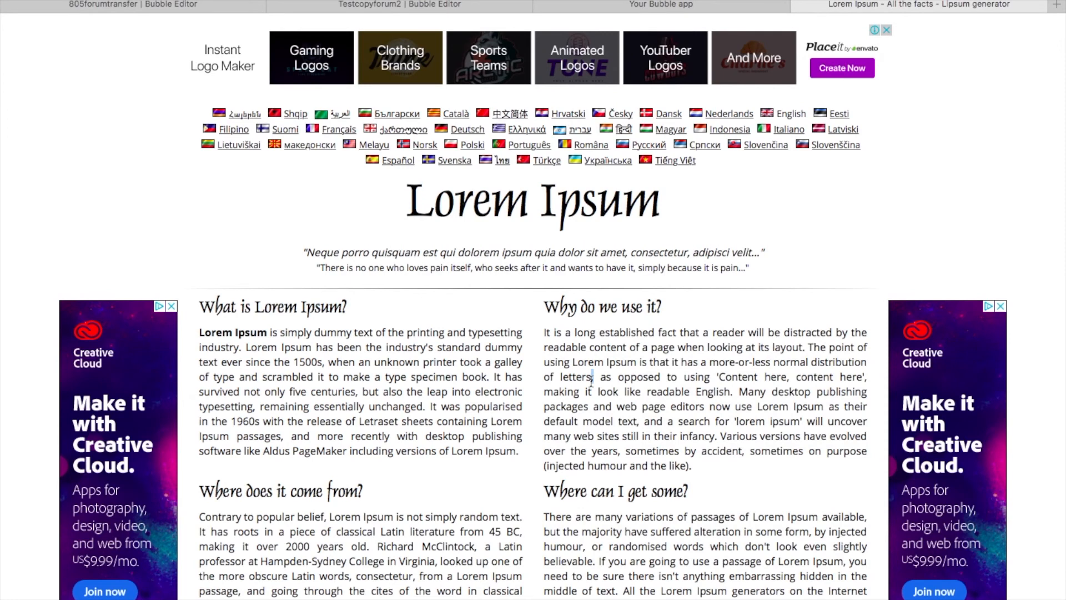
triple_click(590, 382)
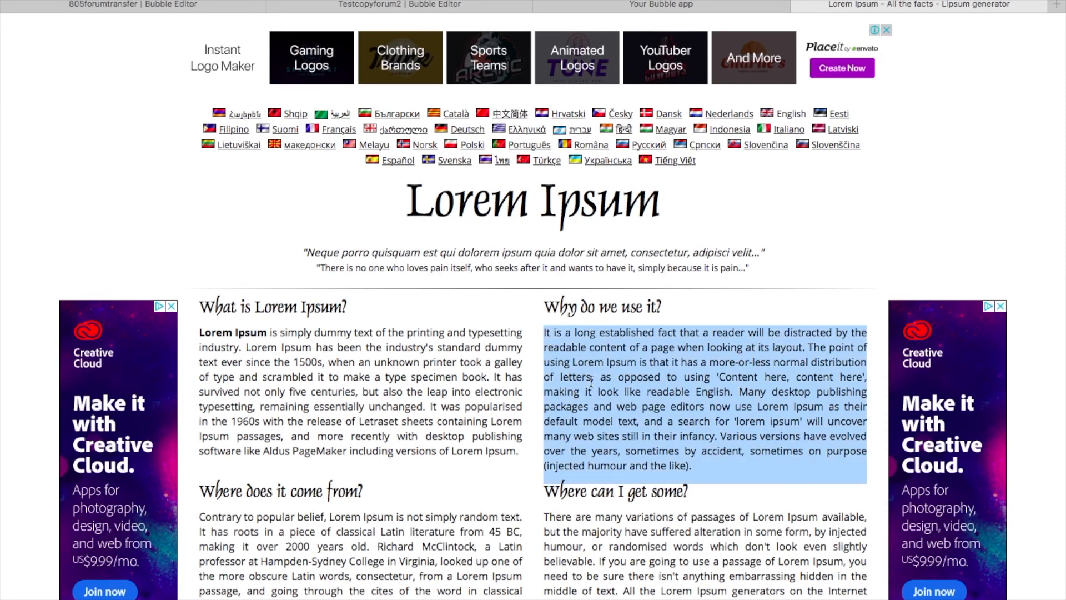
click(679, 6)
click(409, 402)
key(super+v)
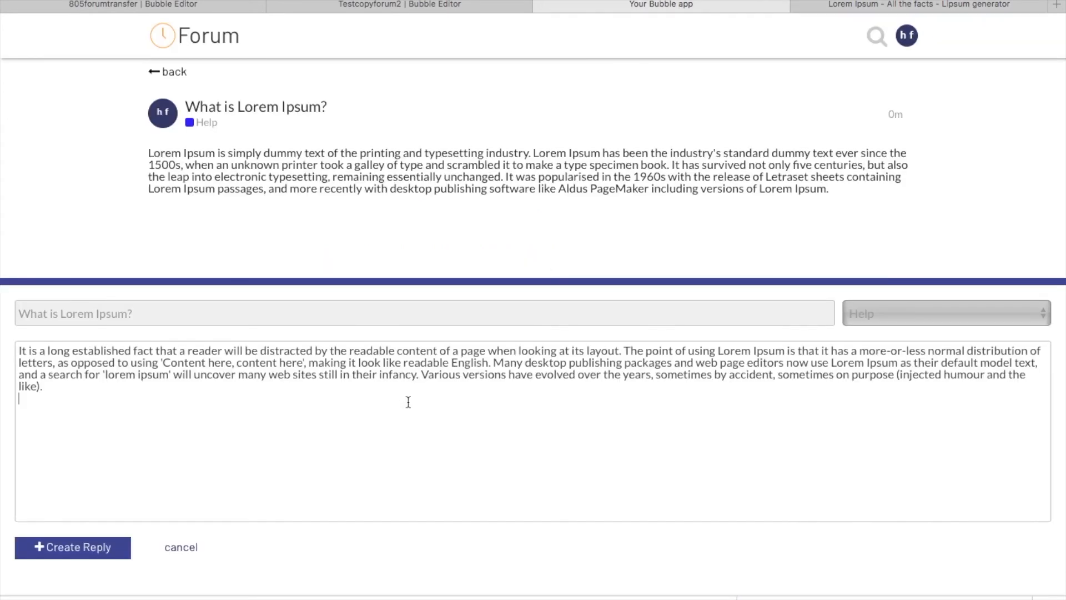
click(65, 542)
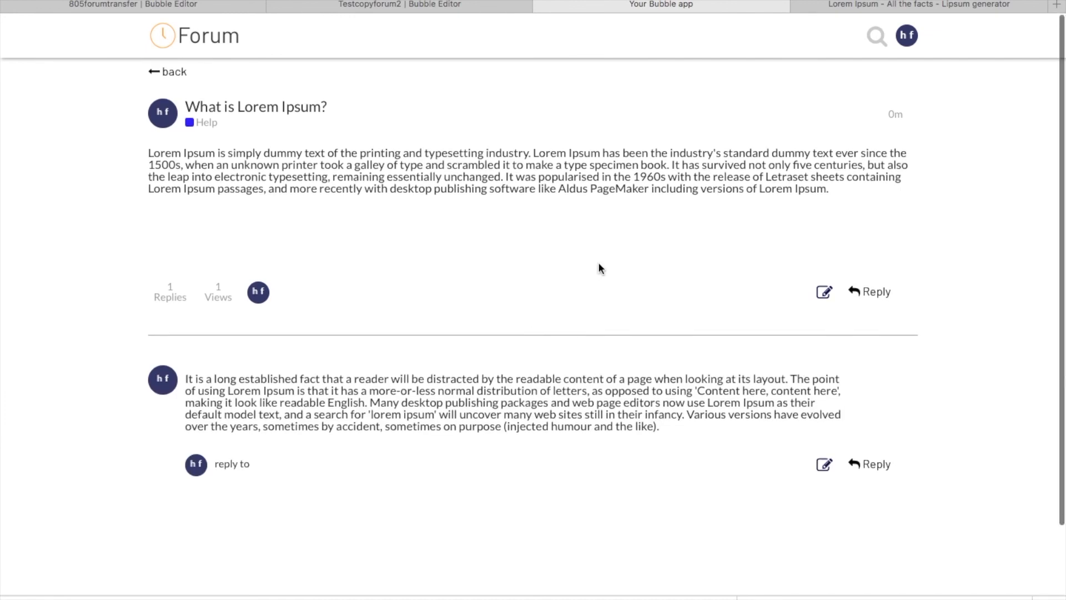
Step: Reopen the newest "What is Lorem Ipsum?" topic from the topic list and change its category to Bug
click(176, 76)
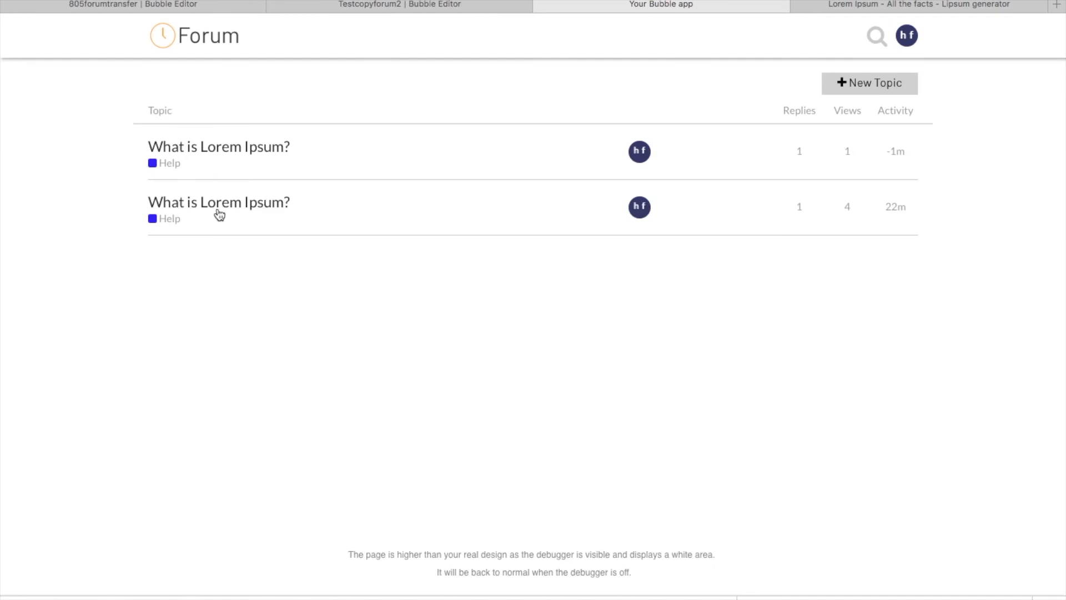
click(244, 148)
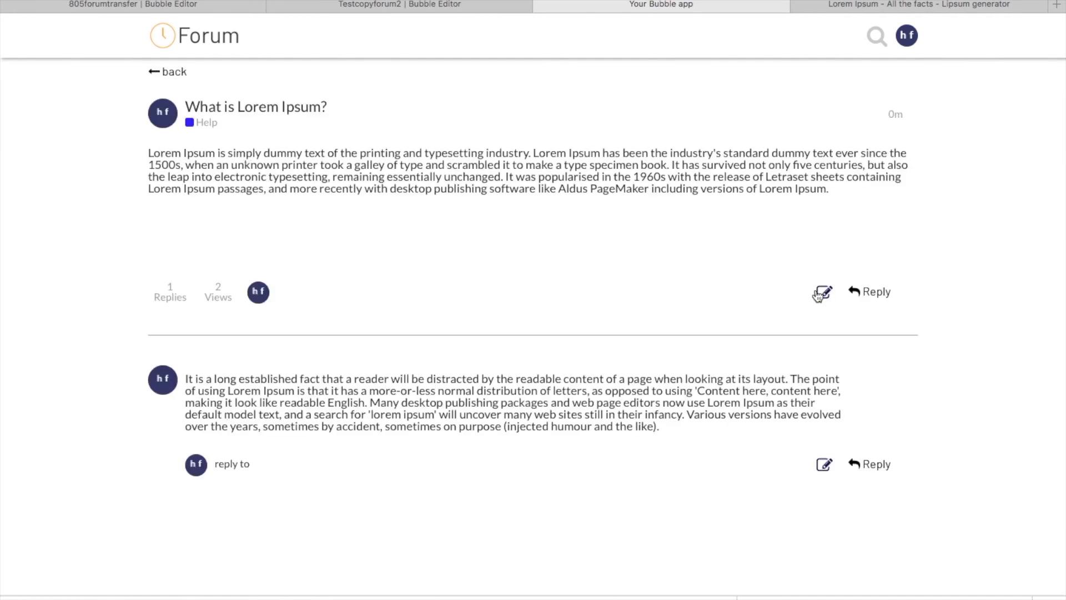
click(822, 292)
click(871, 313)
click(868, 294)
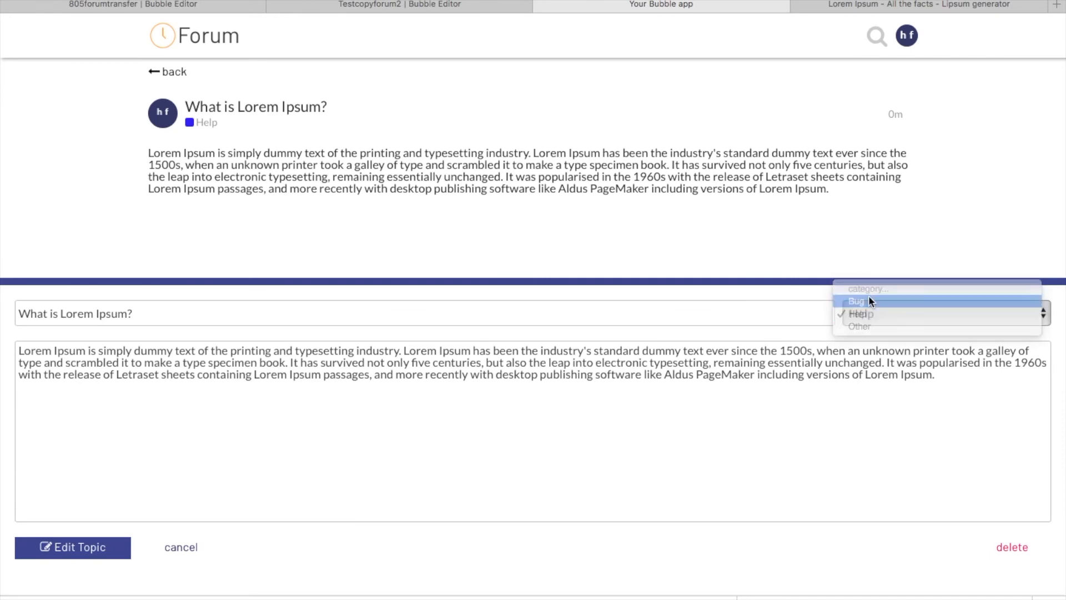
click(87, 548)
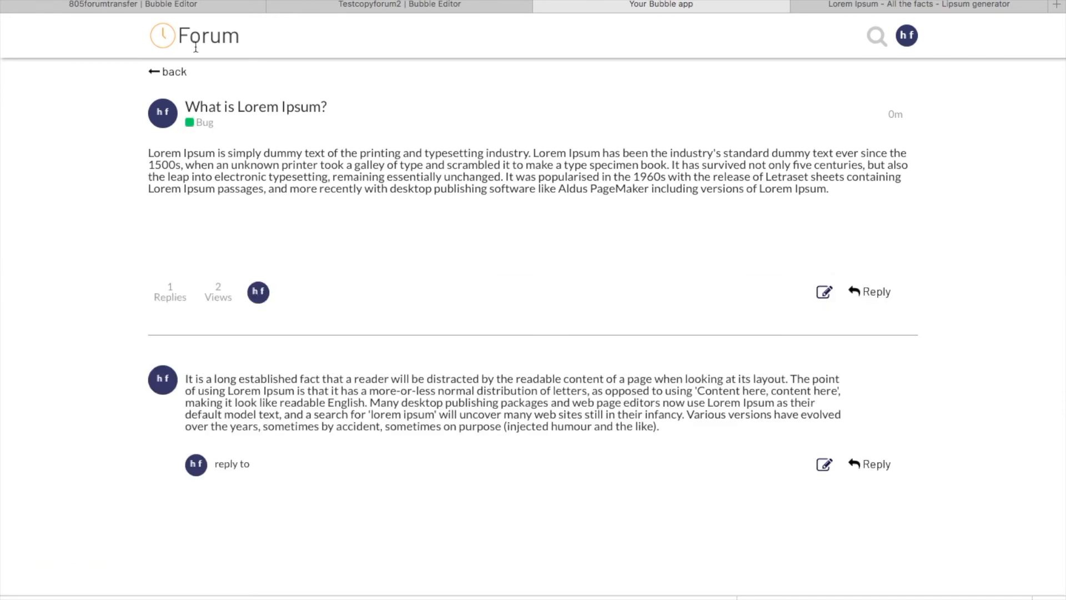
Step: Review the categories in the topic list and switch back to the Testcopyforum2 editor
click(163, 71)
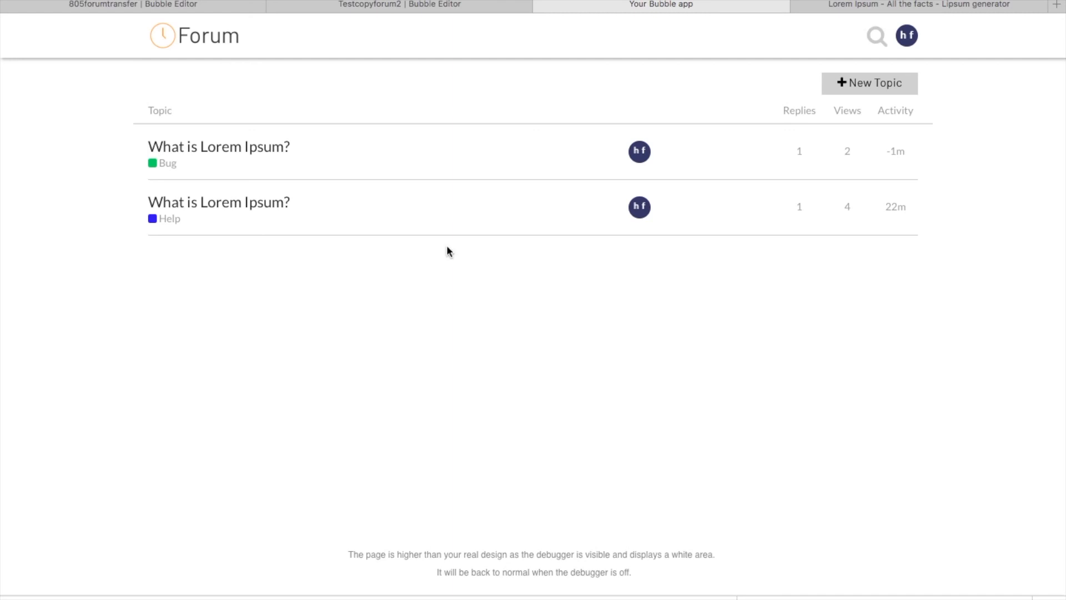
click(409, 5)
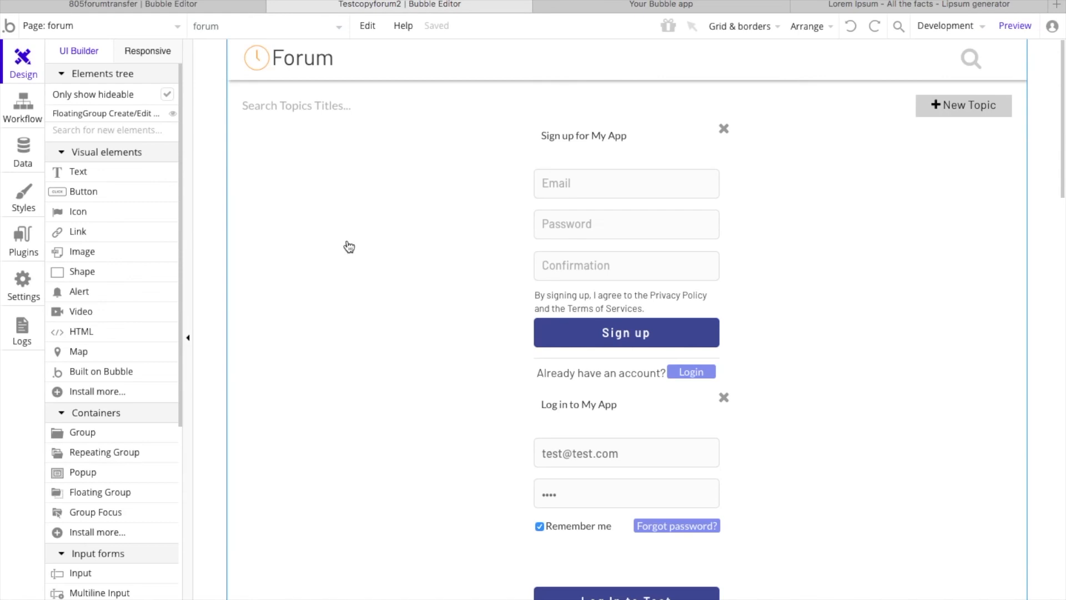
Step: Look through the forum page layout, from the login forms to the topic and reply groups
scroll(360, 276, down, 10)
scroll(360, 276, down, 2)
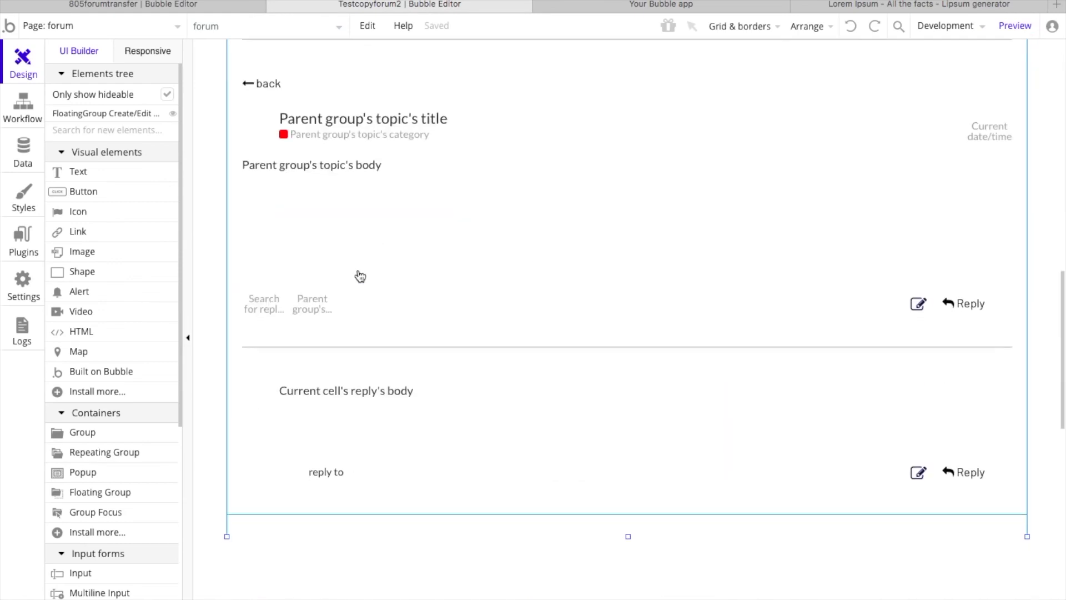
click(364, 410)
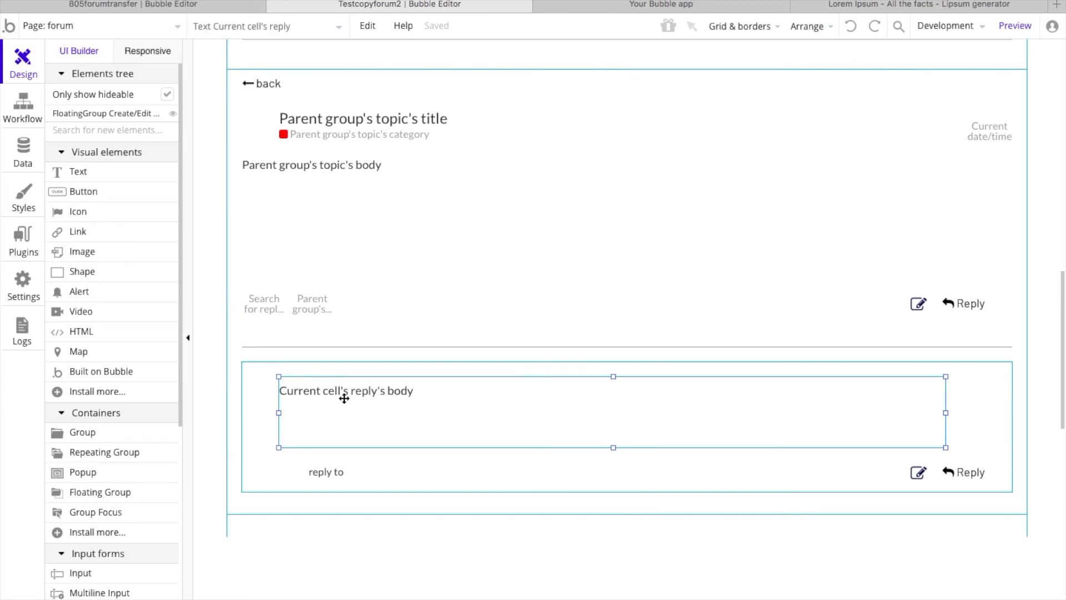
scroll(344, 398, up, 2)
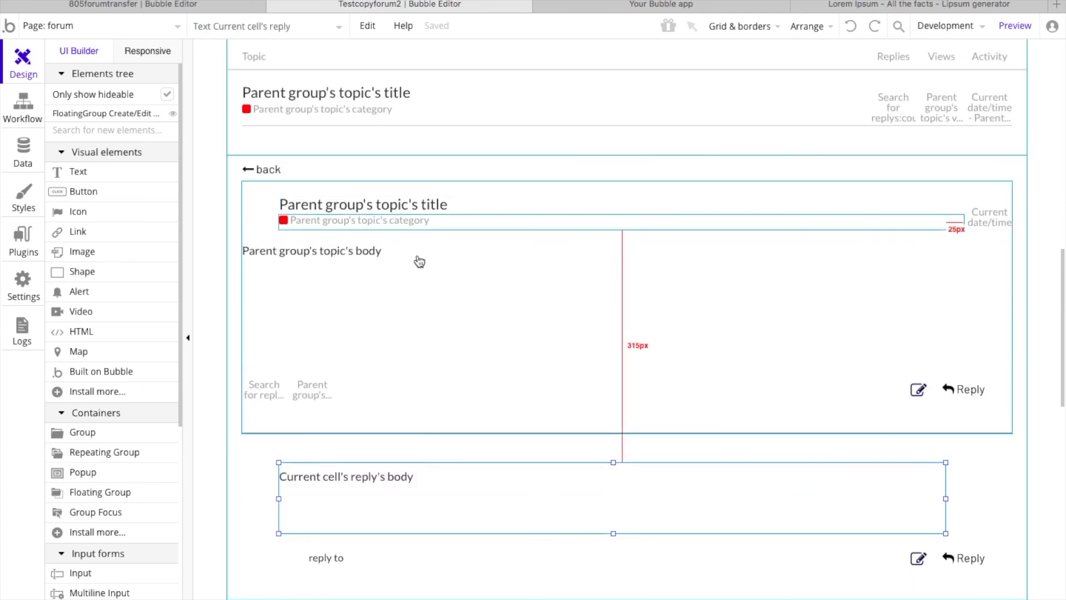
scroll(420, 262, up, 4)
scroll(419, 262, up, 13)
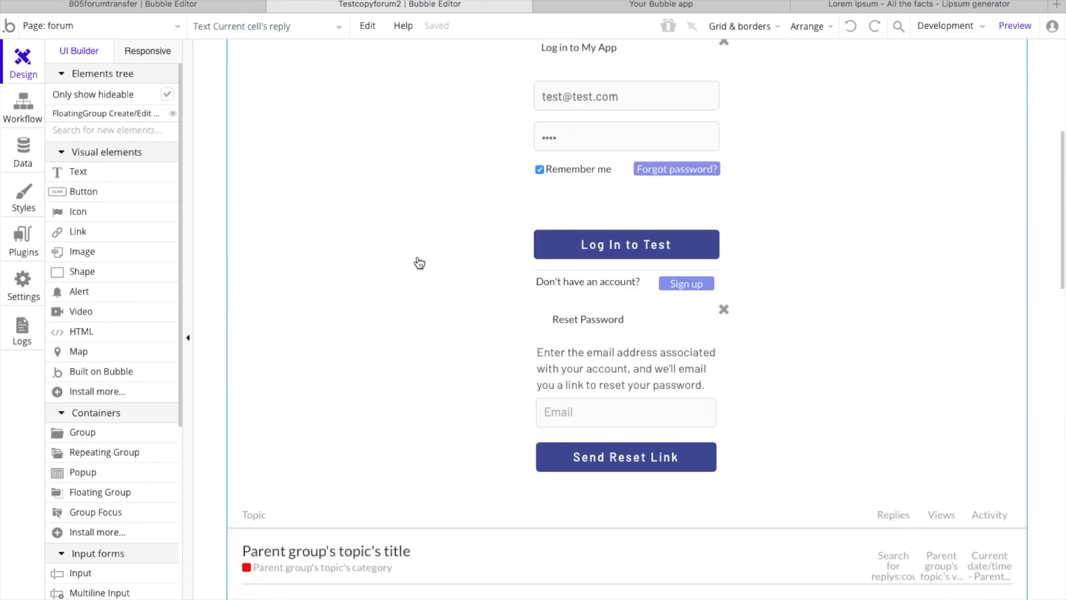
scroll(420, 262, down, 15)
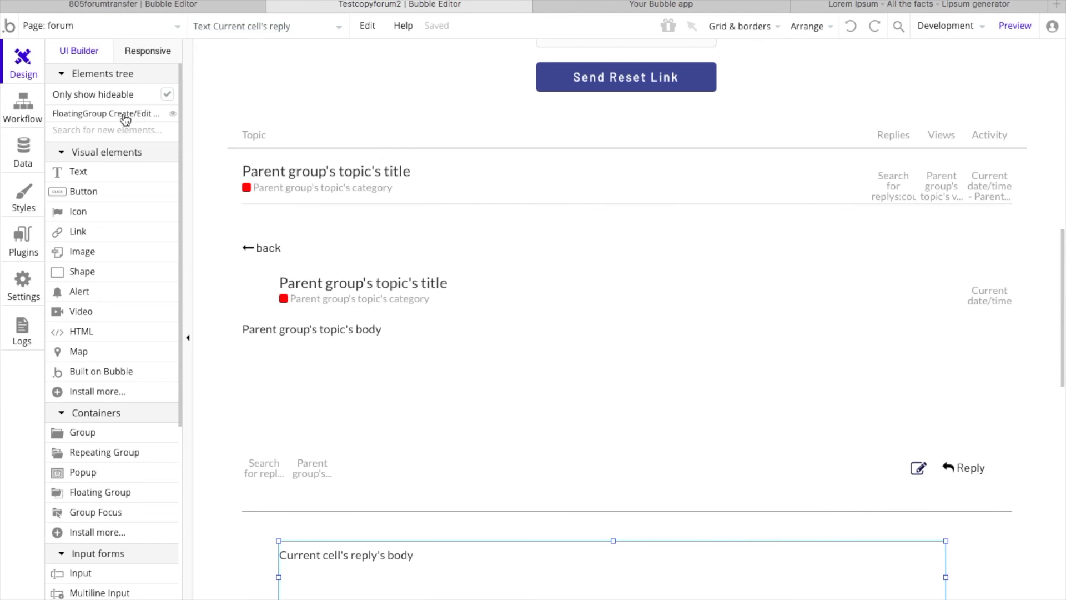
Step: Locate the FloatingGroup Create/Edit Topic on the page and check the topic group that covers it
click(125, 114)
scroll(454, 330, down, 6)
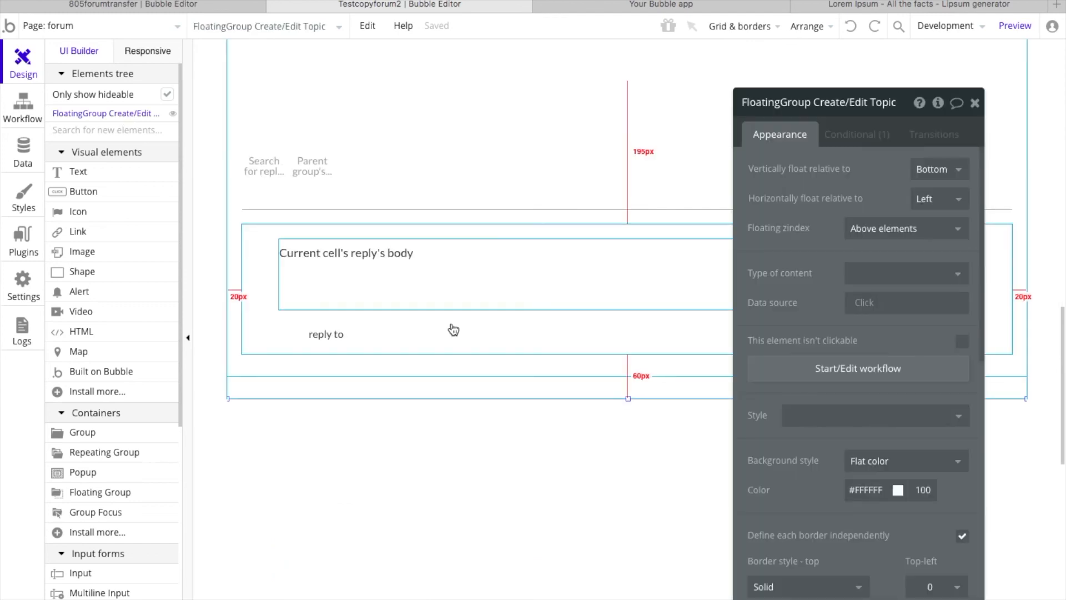
scroll(453, 330, up, 3)
scroll(387, 150, up, 1)
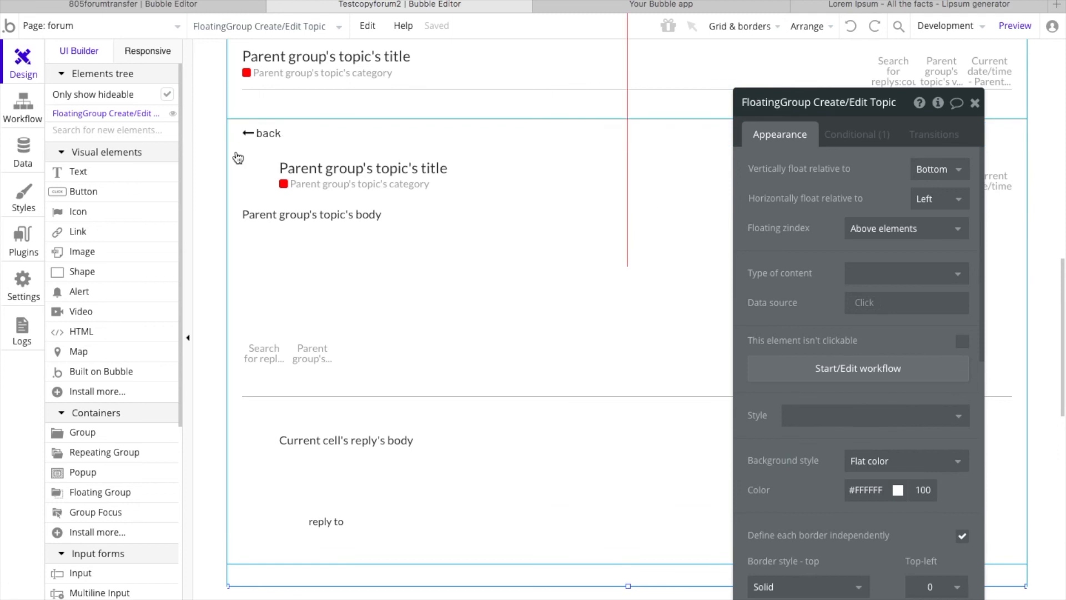
click(235, 193)
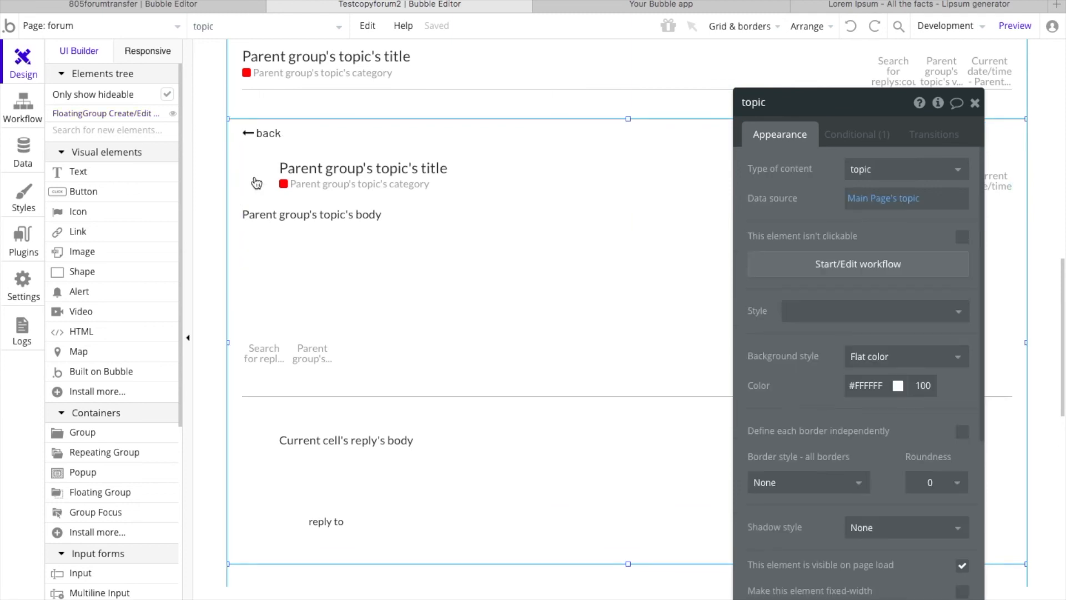
Step: Bring the FloatingGroup Create/Edit Topic to the front and close its property editor
click(116, 117)
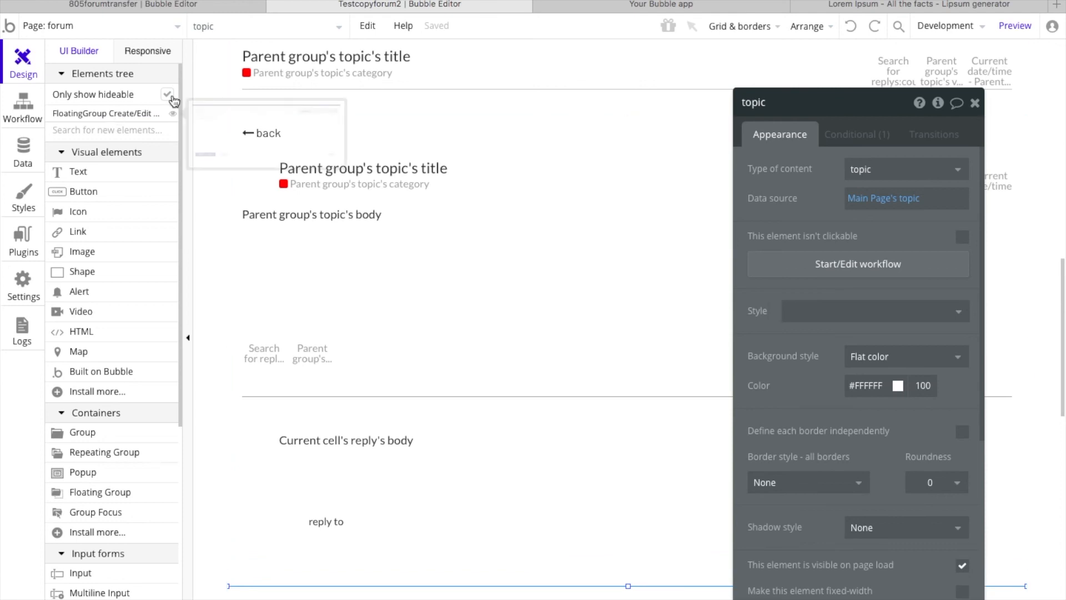
click(92, 114)
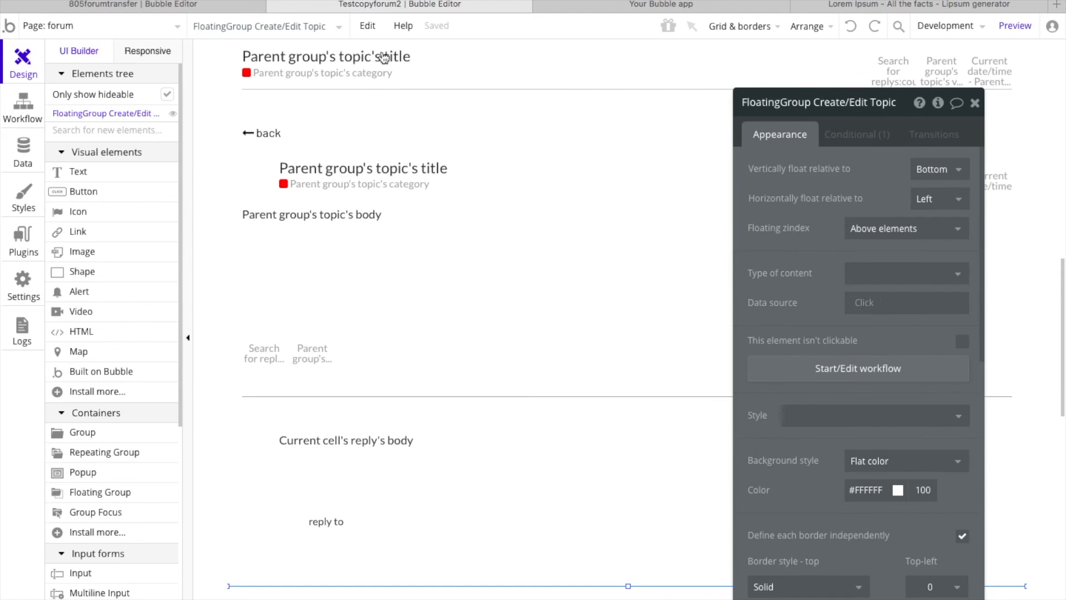
click(368, 26)
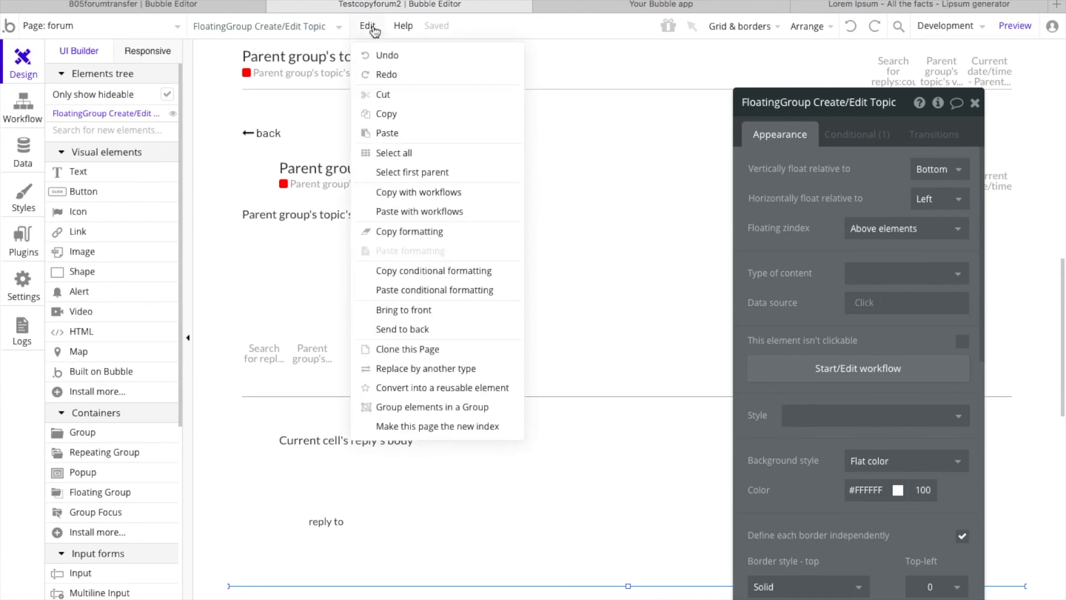
click(405, 310)
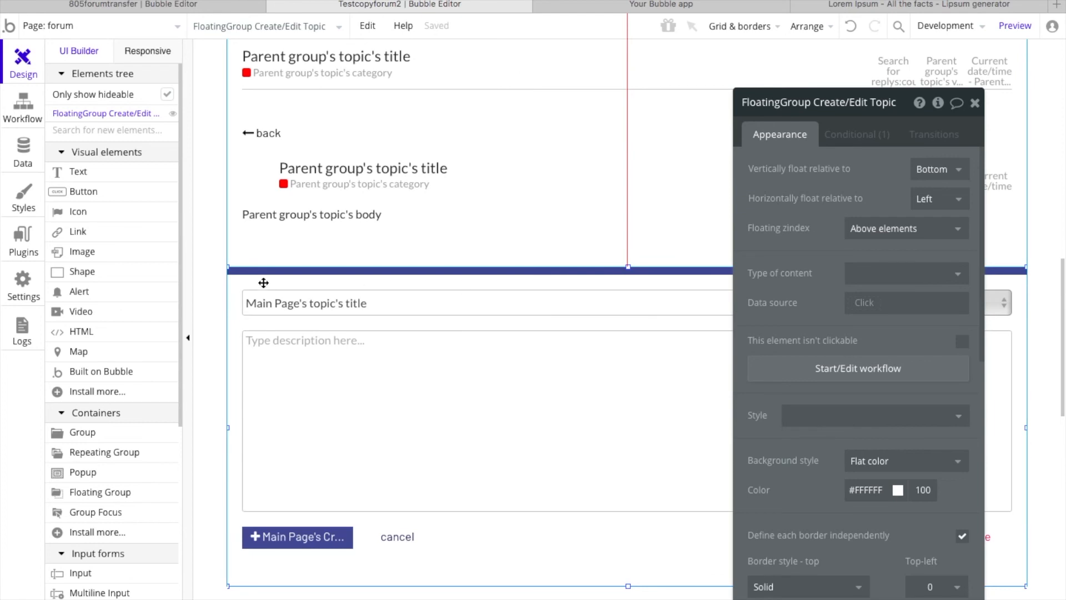
drag(837, 228, 669, 220)
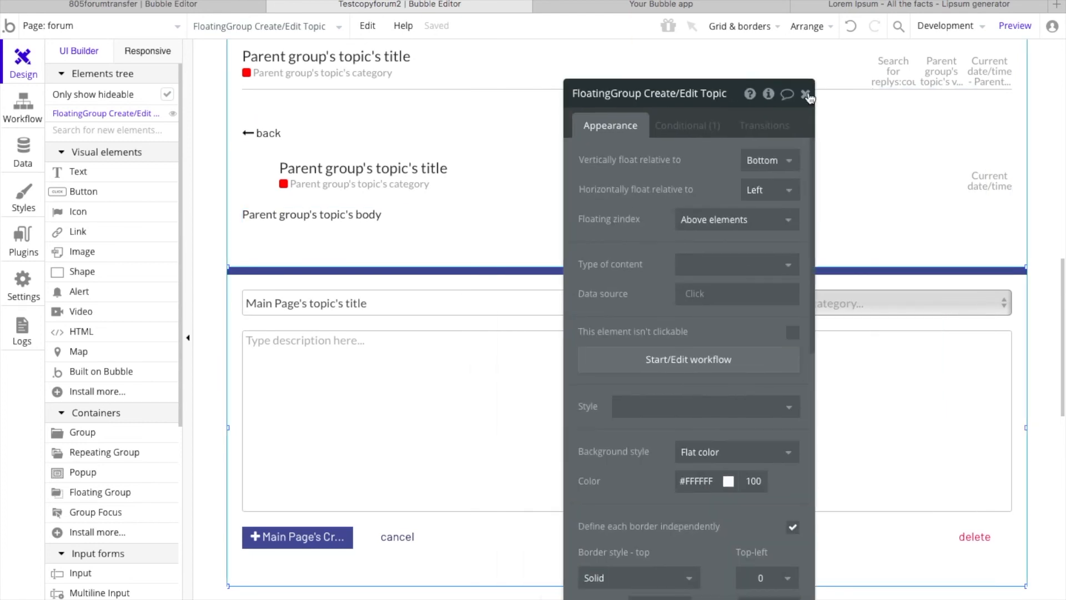
click(810, 94)
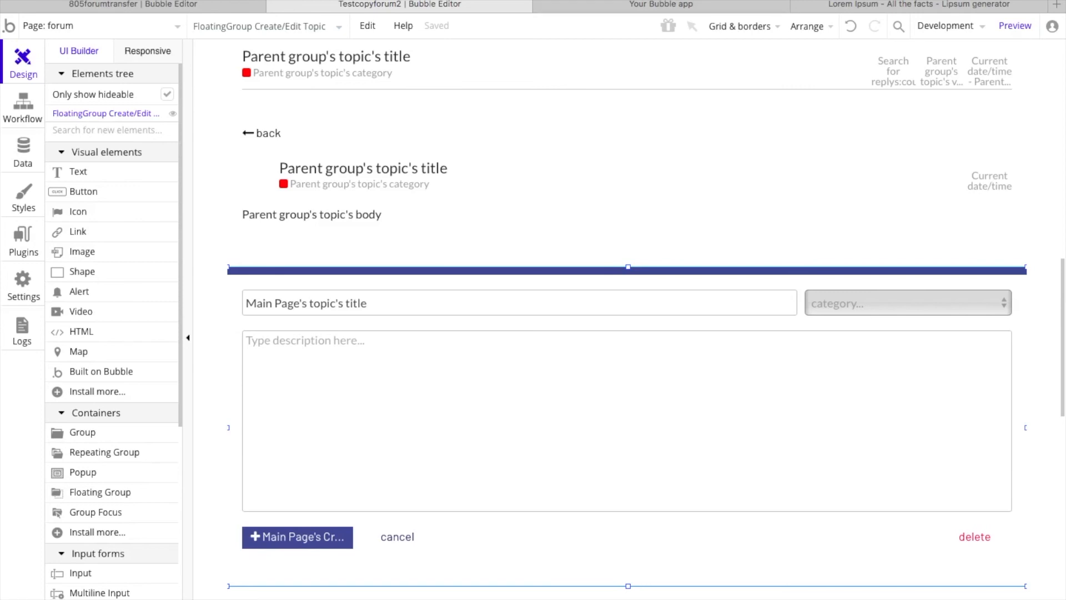
mouse_move(594, 1)
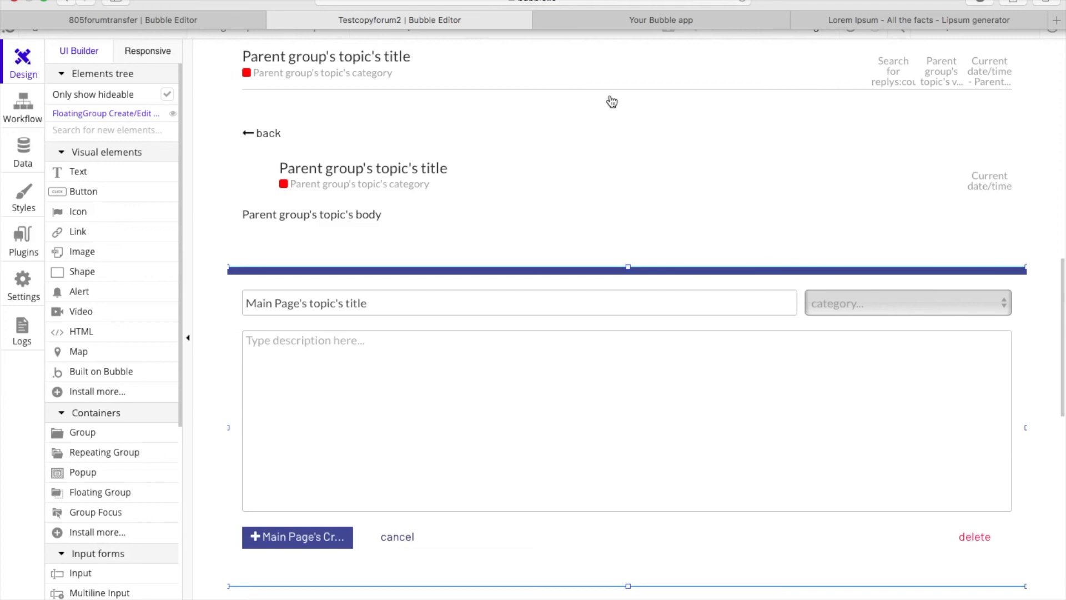